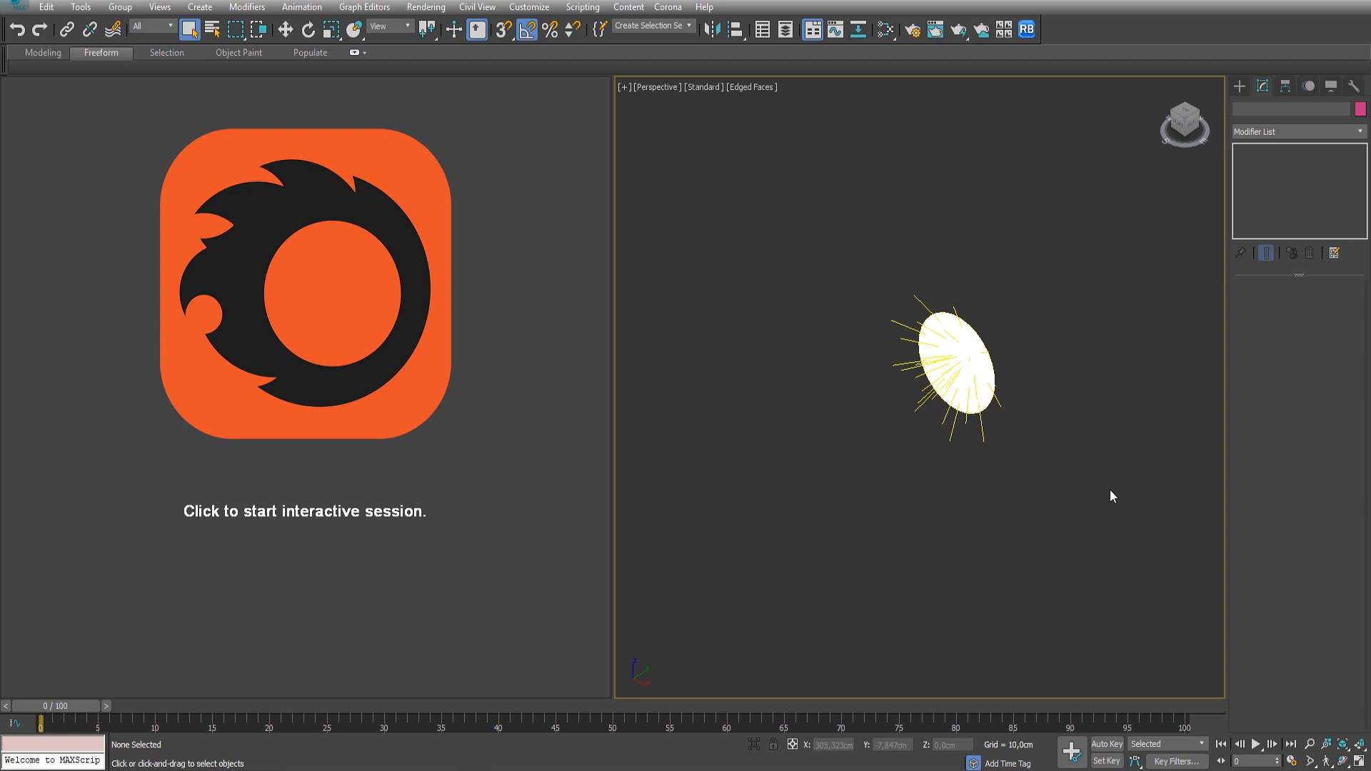
# Step: Search the material editor's browser for coronam and add a CoronaMtl material to the node view
pyautogui.press('m')
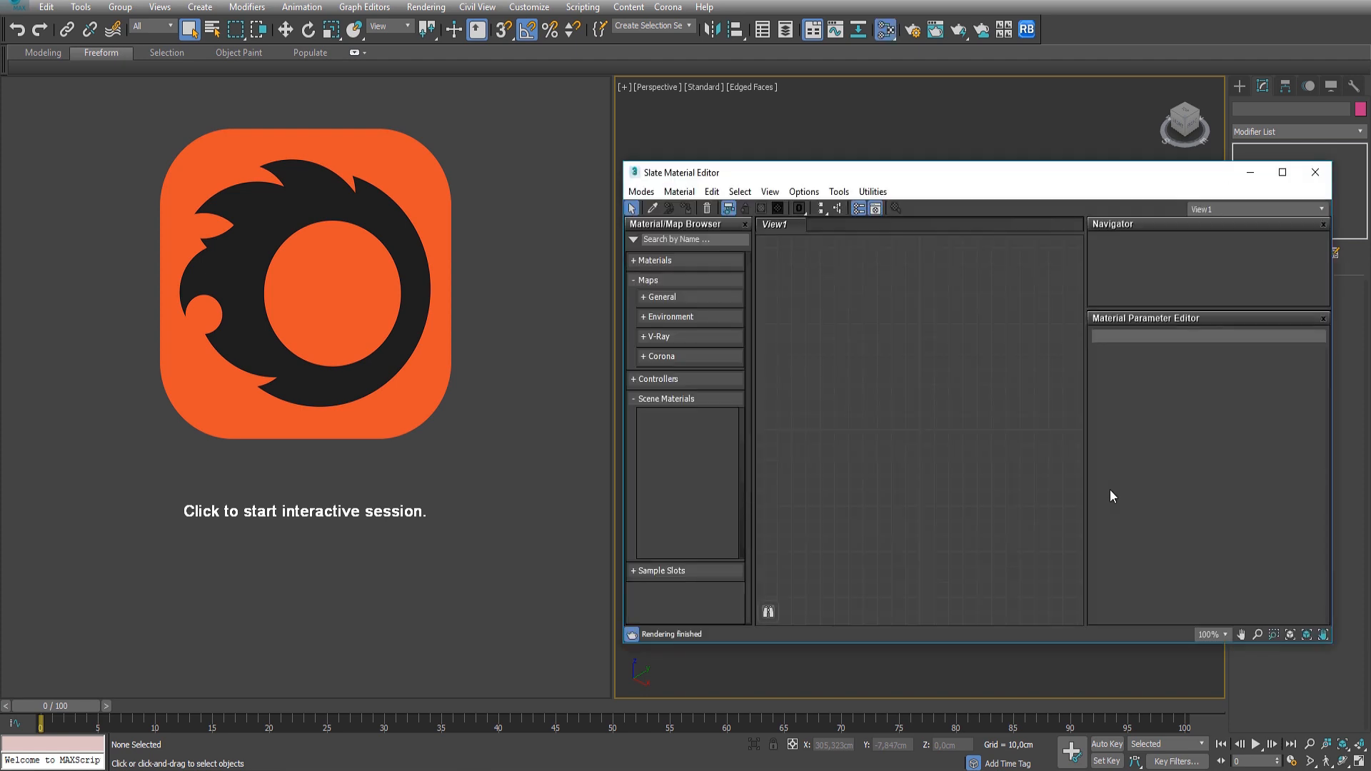
pyautogui.click(713, 238)
pyautogui.write('corona')
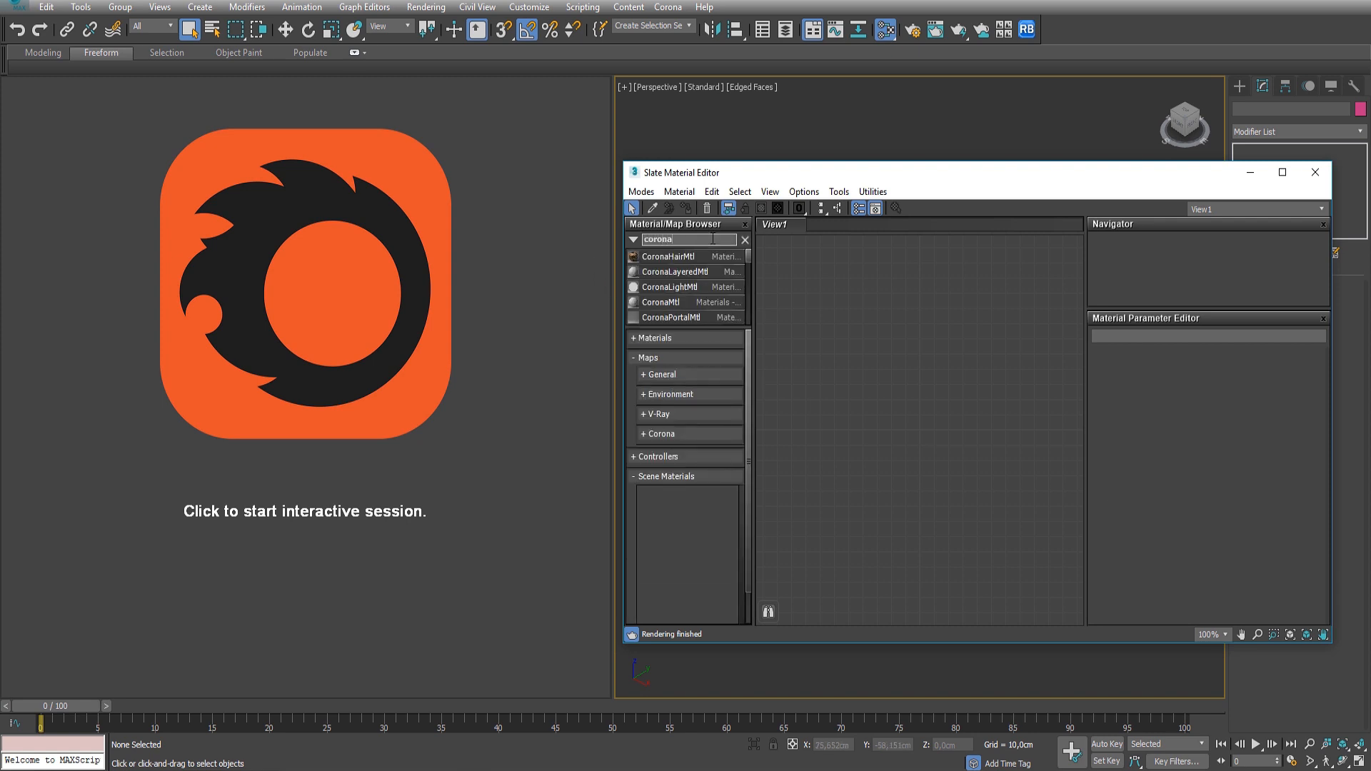
pyautogui.write('m')
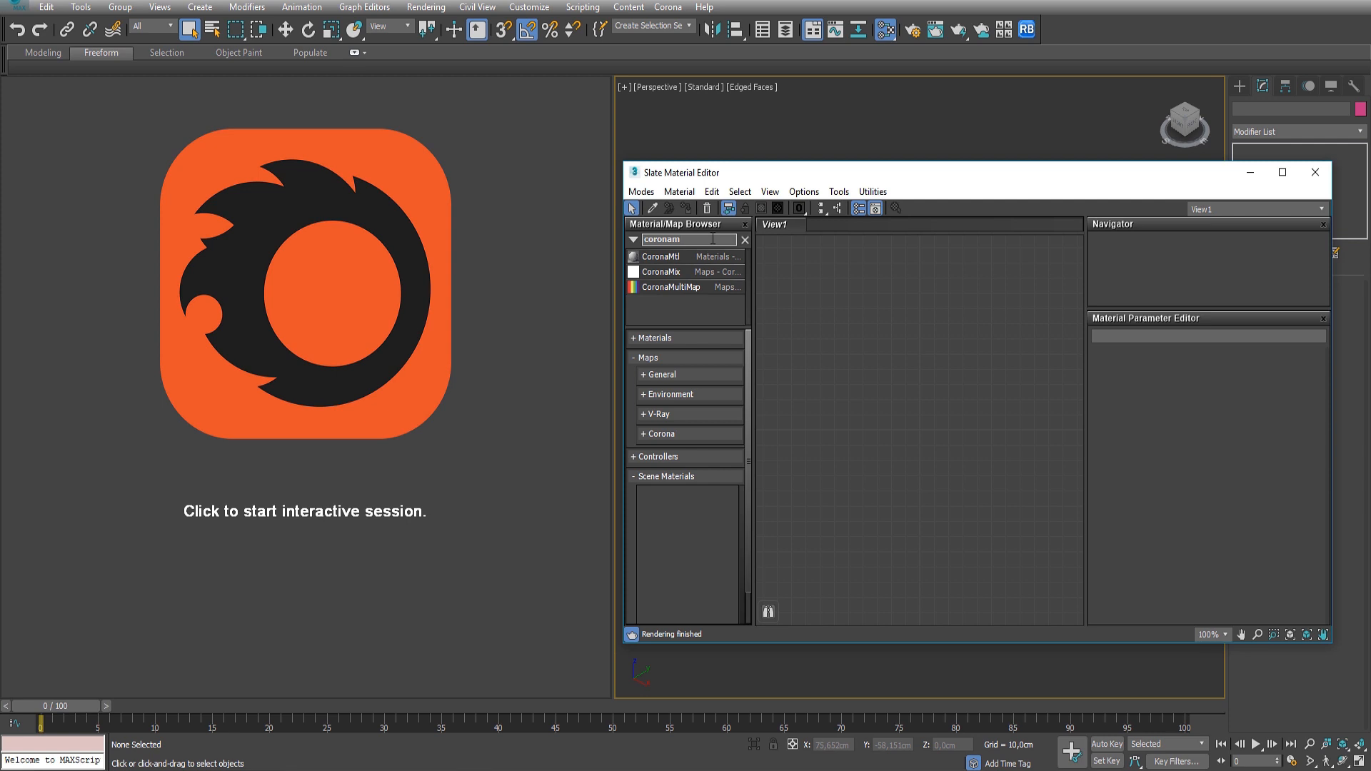
pyautogui.doubleClick(698, 259)
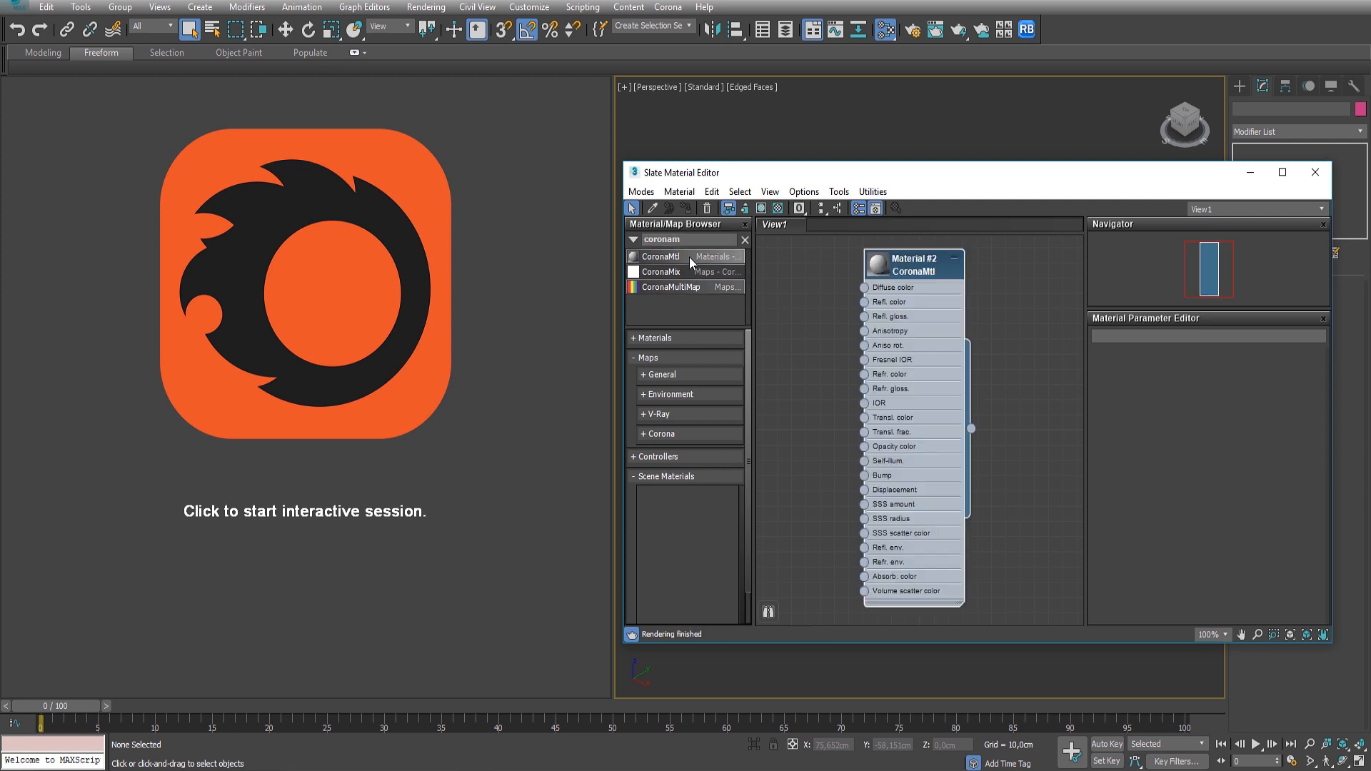
# Step: Search for coronav and add a CoronaVolumeMtl material to the node view beside the CoronaMtl node
pyautogui.press('BackSpace')
pyautogui.write('v')
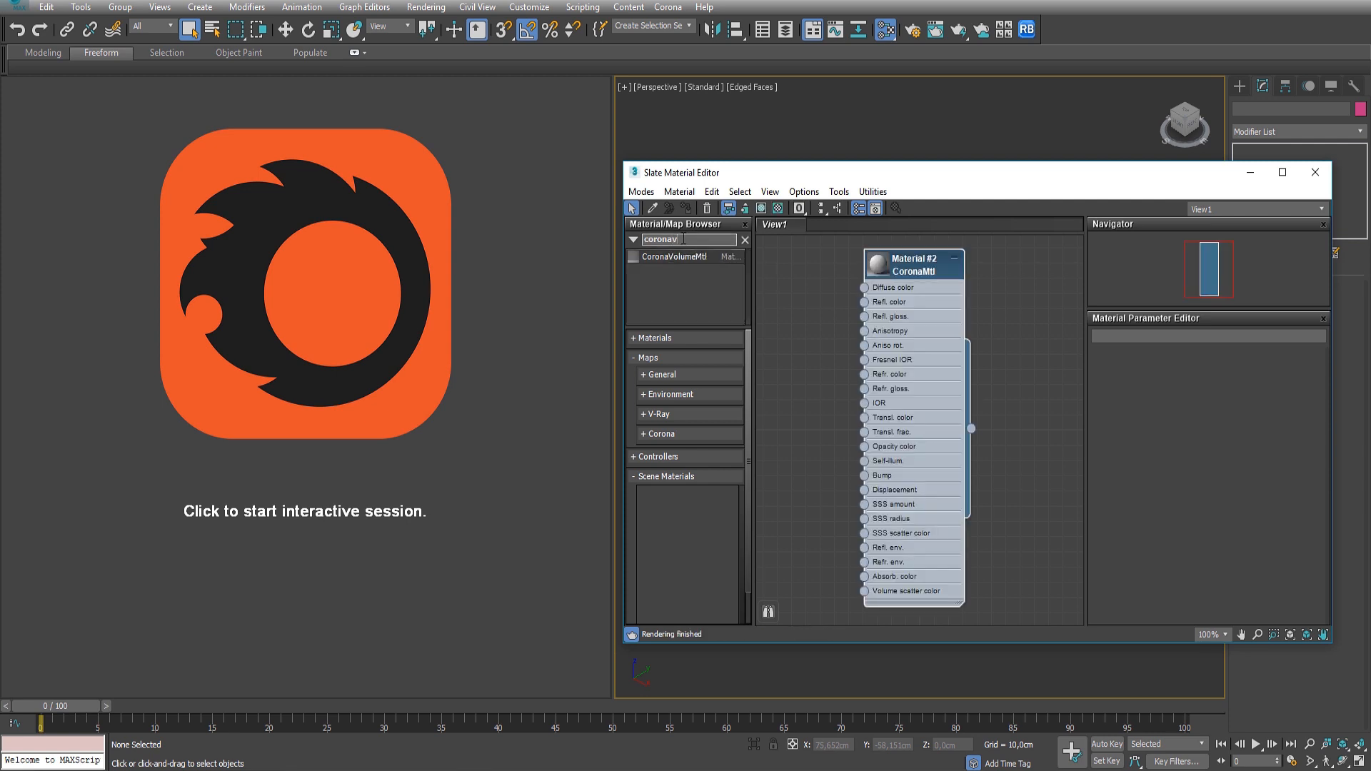
pyautogui.moveTo(701, 258); pyautogui.dragTo(994, 438)
pyautogui.moveTo(993, 431); pyautogui.dragTo(872, 406, button='middle')
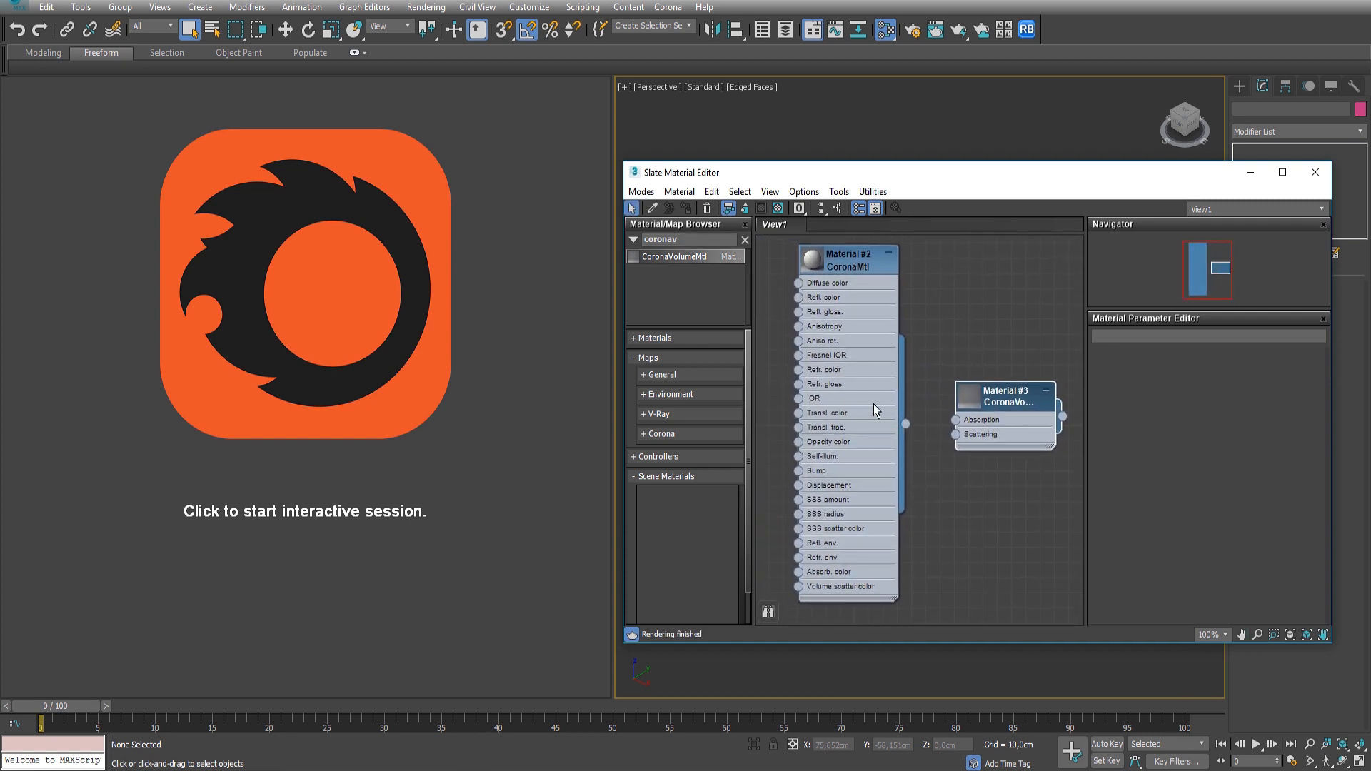
# Step: Compare the CoronaVolumeMtl parameters with the volumetric scattering settings in the CoronaMtl's Volumetrics and SSS section
pyautogui.doubleClick(986, 419)
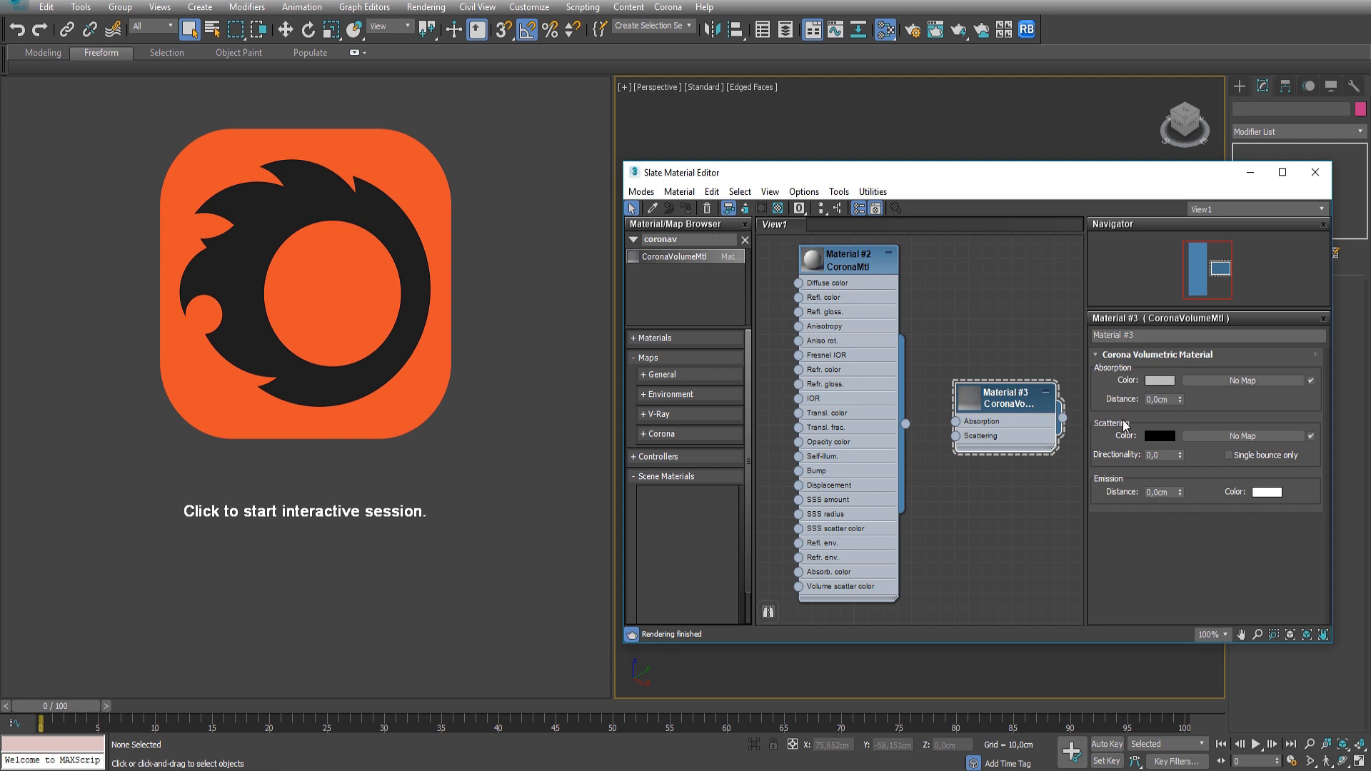
pyautogui.click(867, 386)
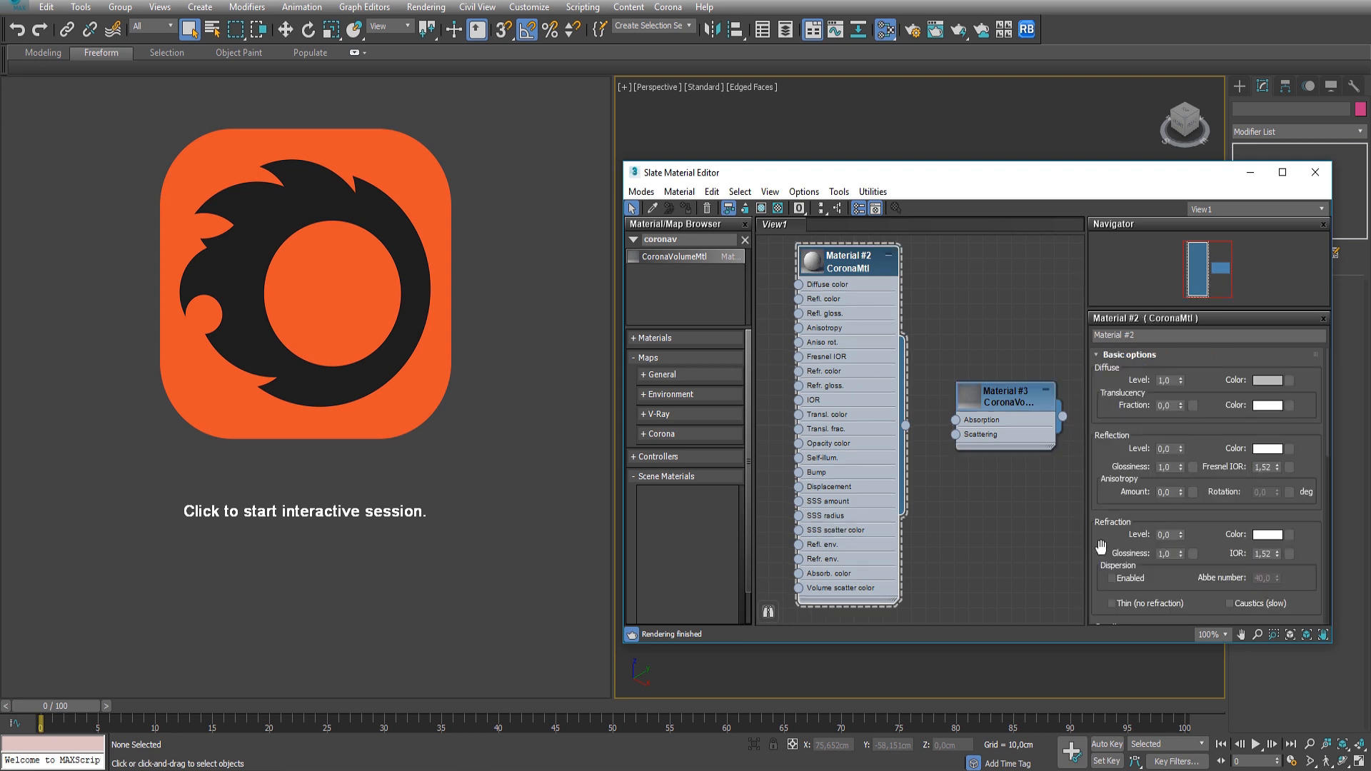
pyautogui.moveTo(1117, 485); pyautogui.dragTo(1115, 338)
pyautogui.scroll(-3, 1116, 338)
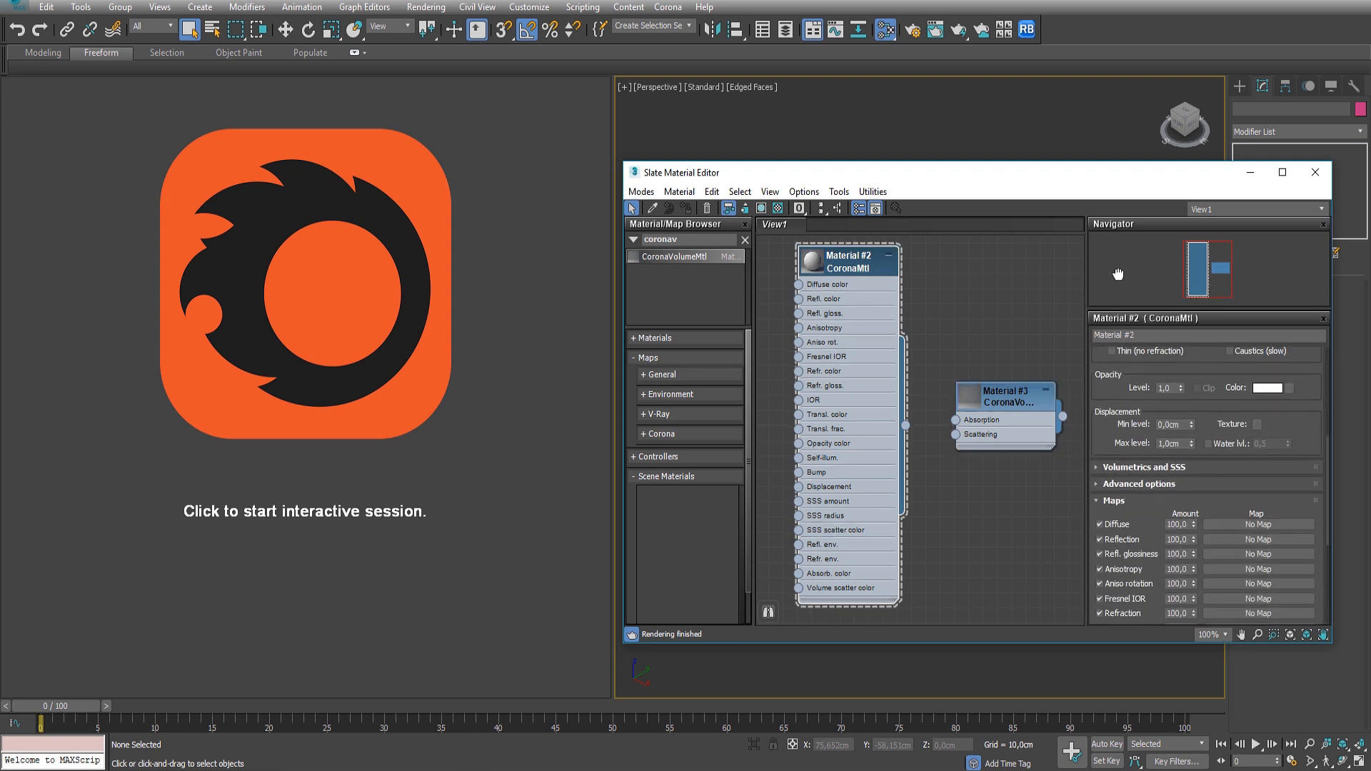
pyautogui.click(1123, 473)
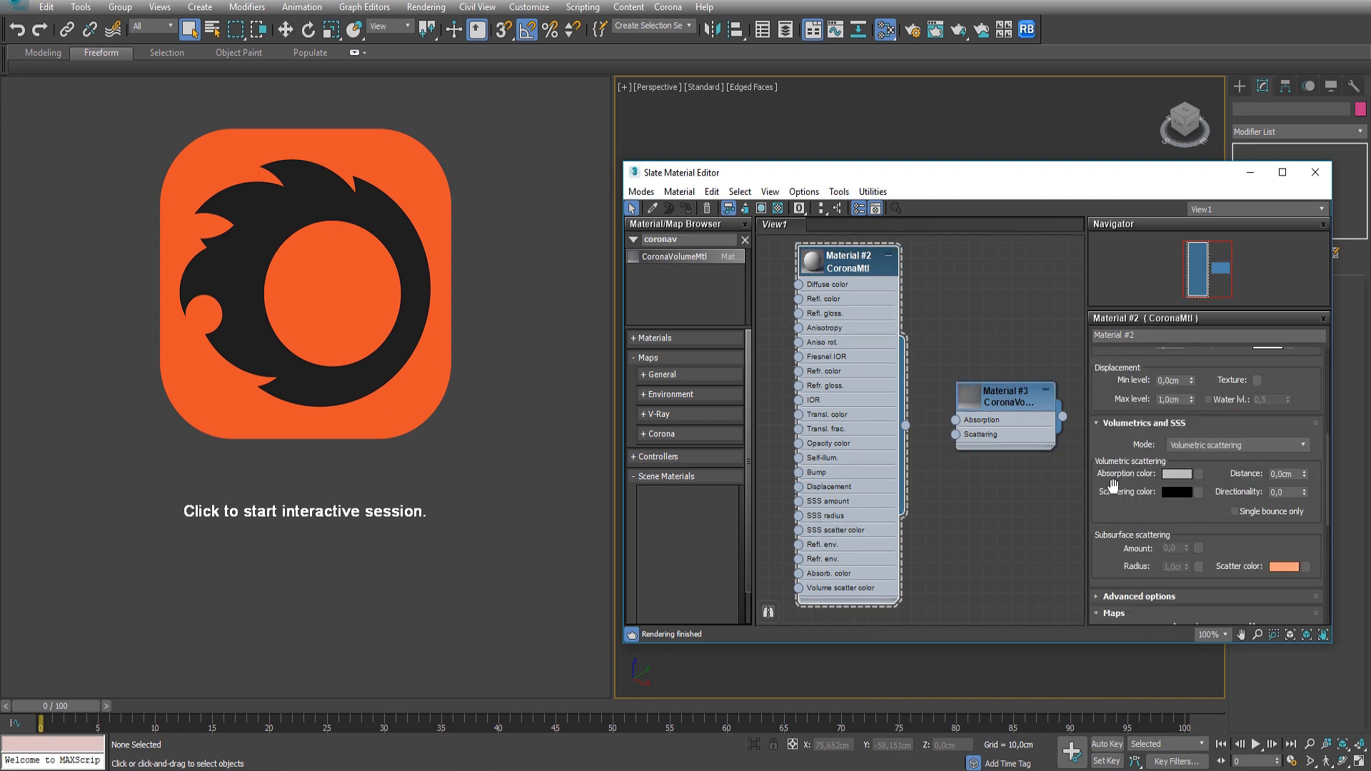
pyautogui.moveTo(1105, 489); pyautogui.dragTo(1128, 423)
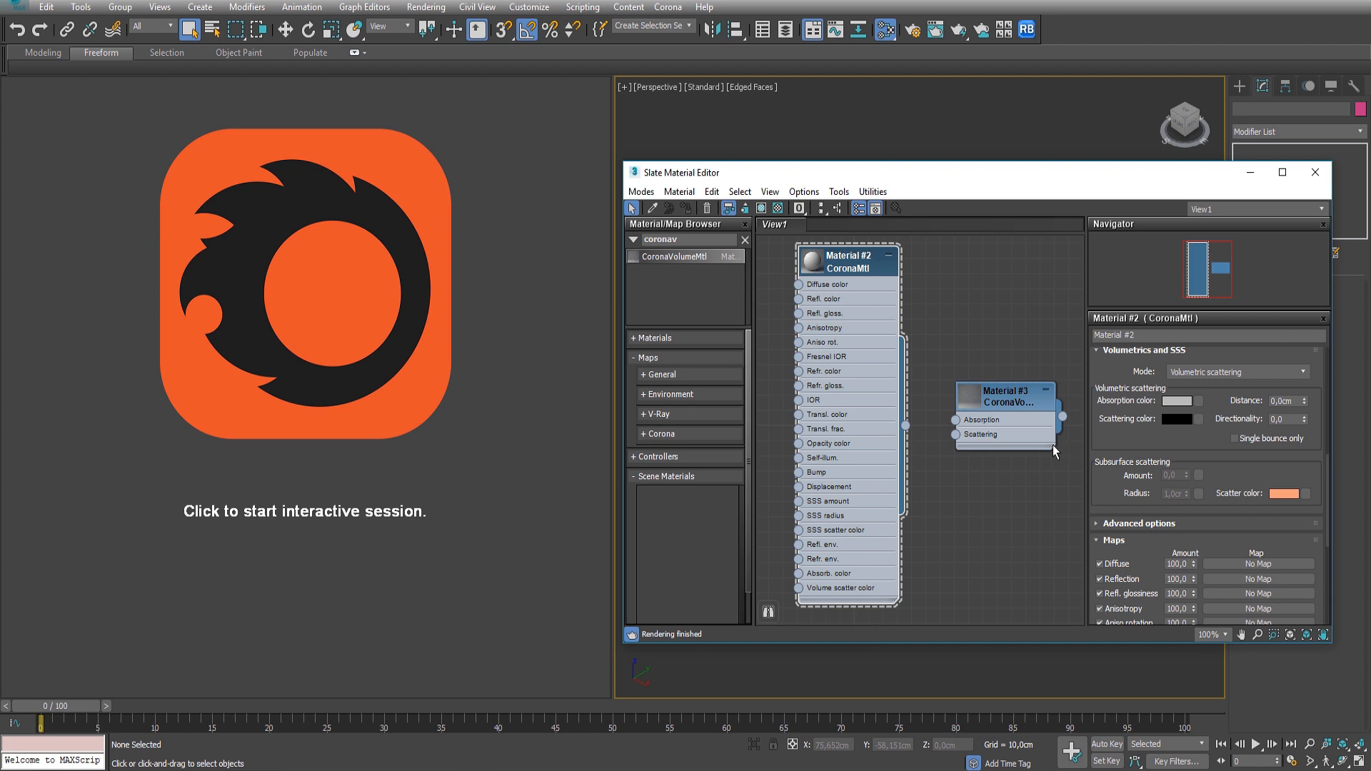
pyautogui.doubleClick(1027, 436)
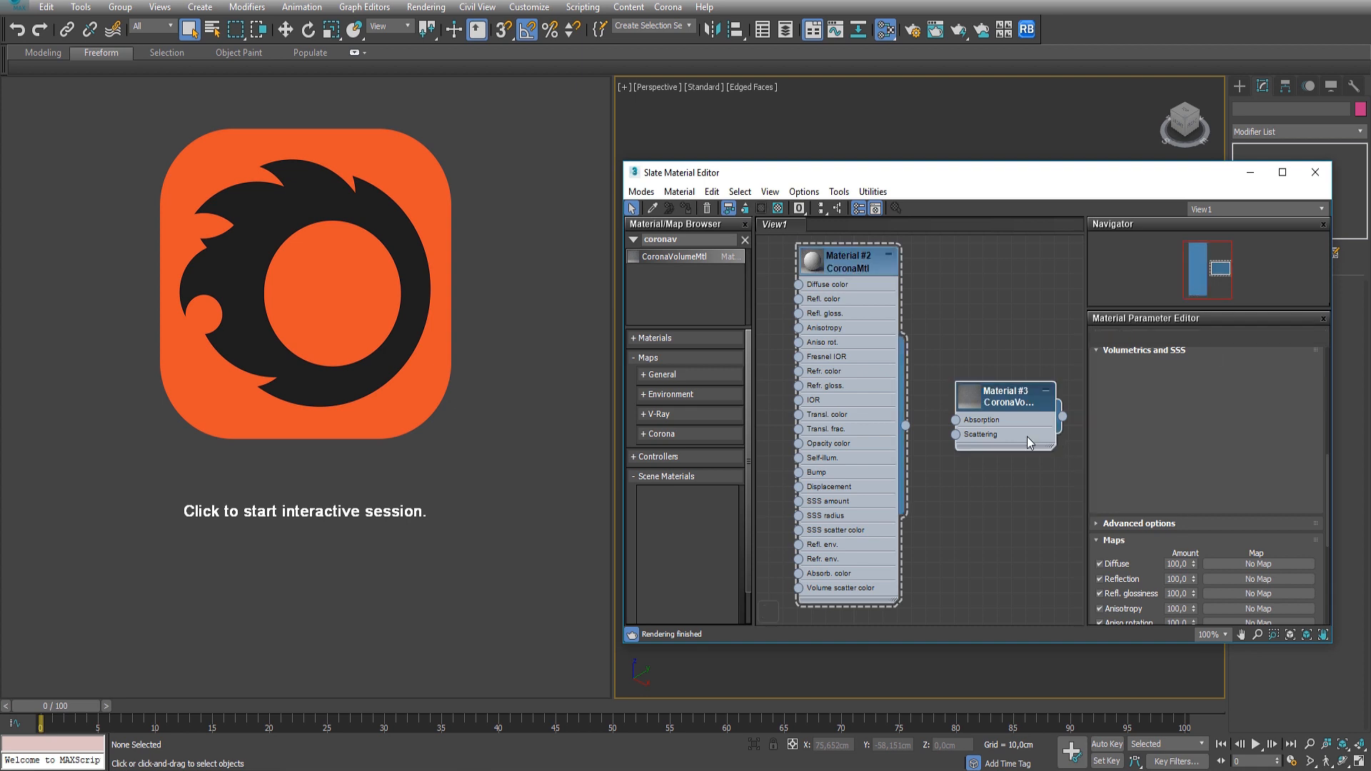
pyautogui.doubleClick(843, 401)
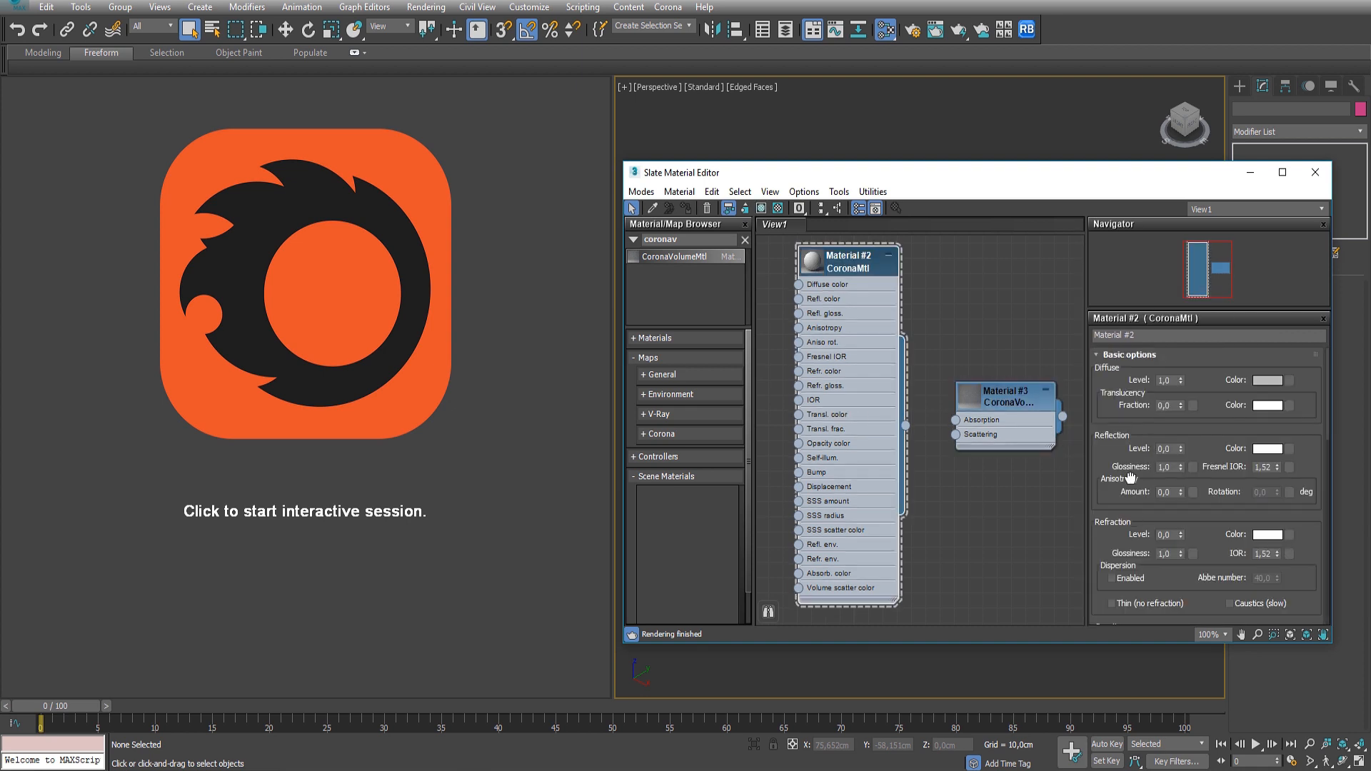
pyautogui.scroll(-10, 1128, 477)
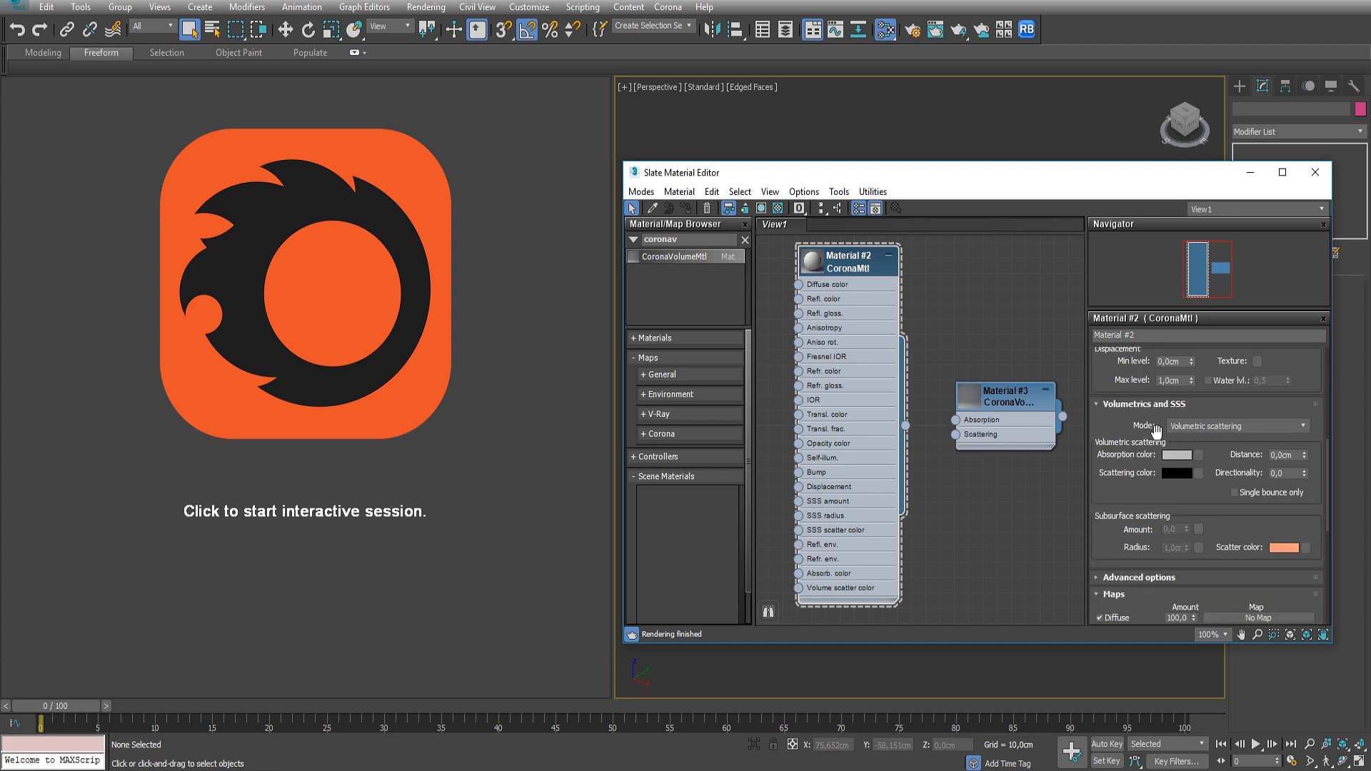
pyautogui.moveTo(1168, 431)
# Step: Enable the global volume material in the scene's render setup and assign Material #2 (CoronaMtl) to it
pyautogui.click(425, 8)
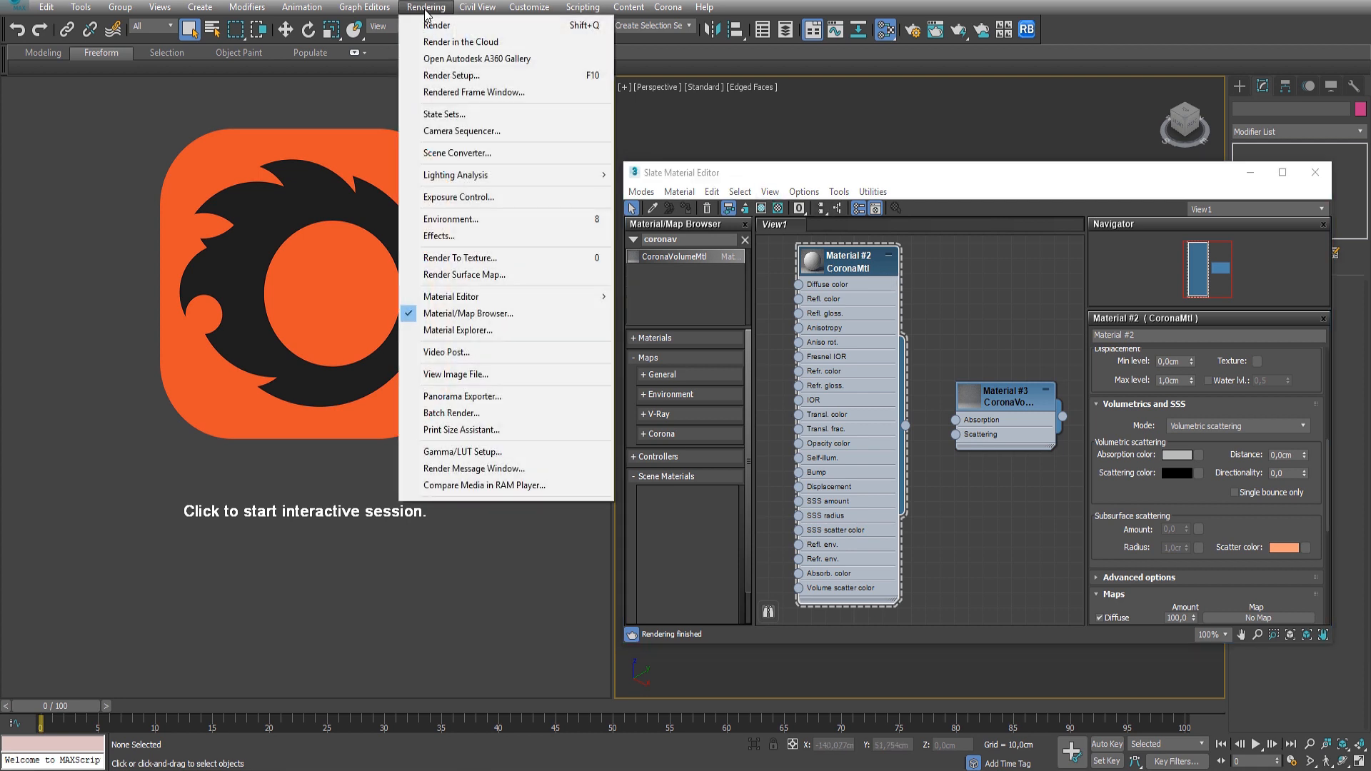
pyautogui.click(438, 78)
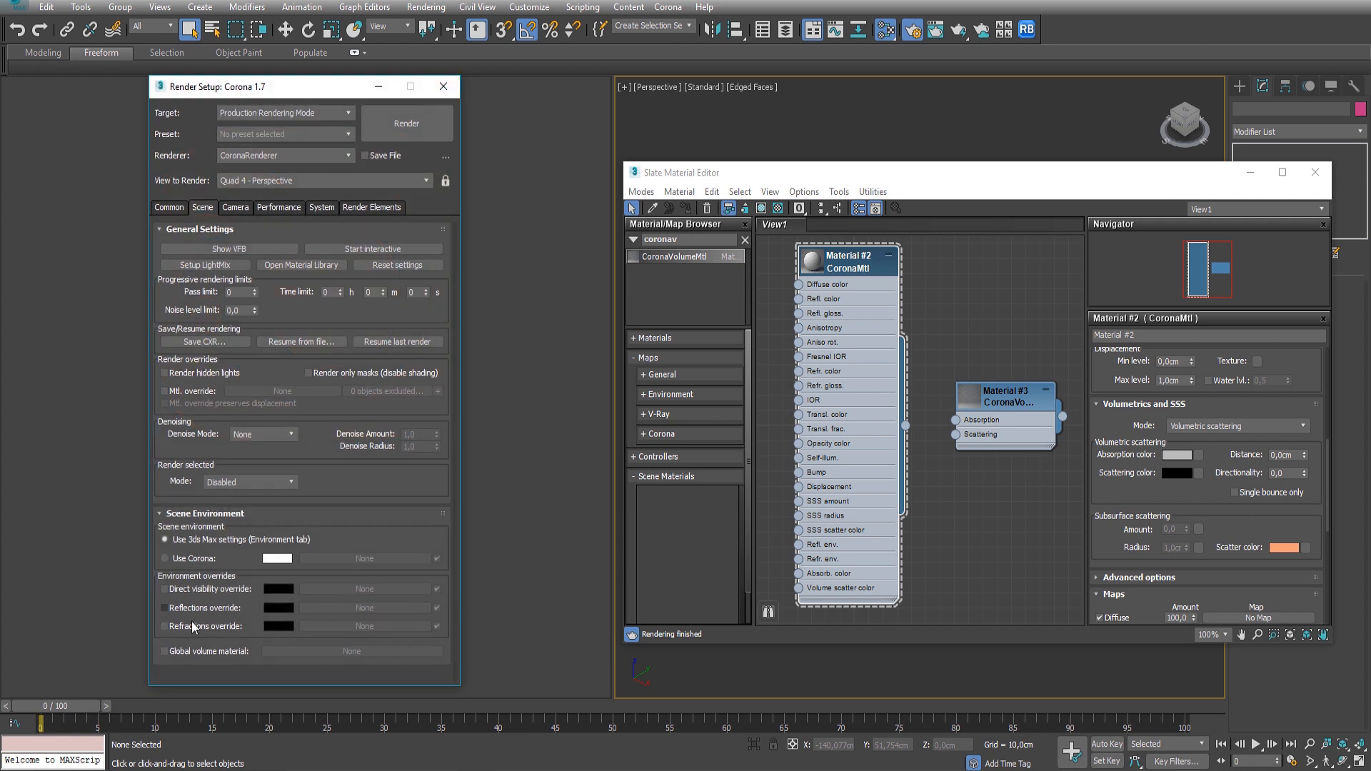
pyautogui.click(218, 653)
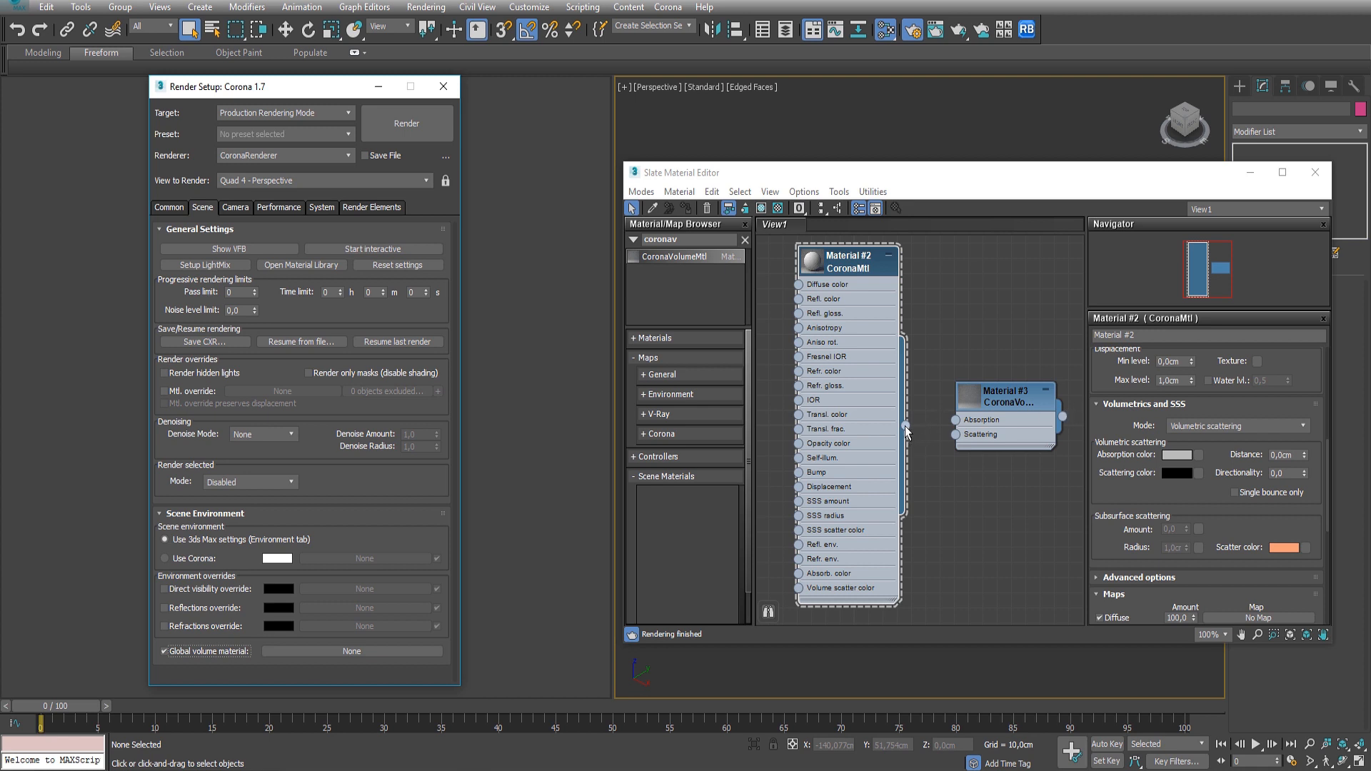
pyautogui.moveTo(904, 430); pyautogui.dragTo(343, 650)
pyautogui.click(273, 433)
pyautogui.click(1323, 177)
pyautogui.click(1323, 177)
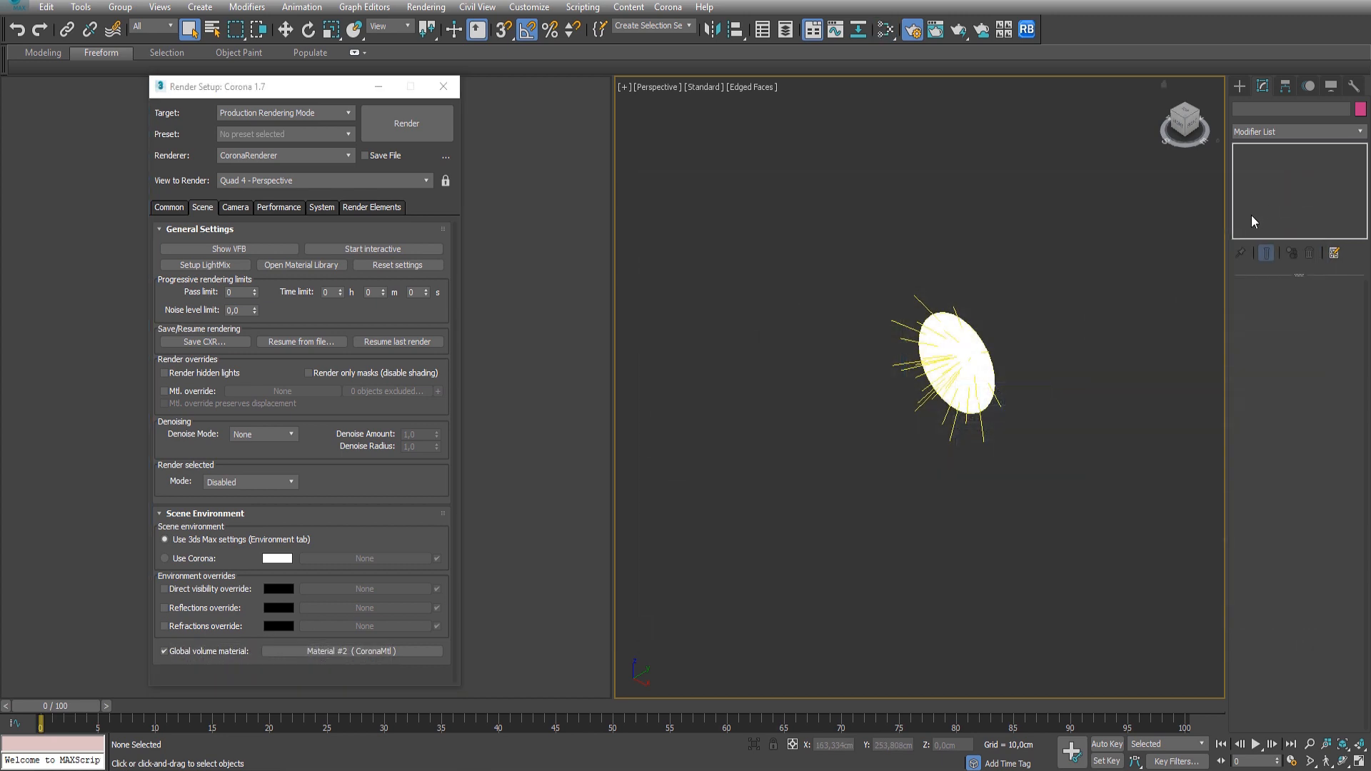
# Step: Start the interactive rendering with the disc light framed in the perspective view and close the render setup
pyautogui.moveTo(284, 96); pyautogui.dragTo(611, 110)
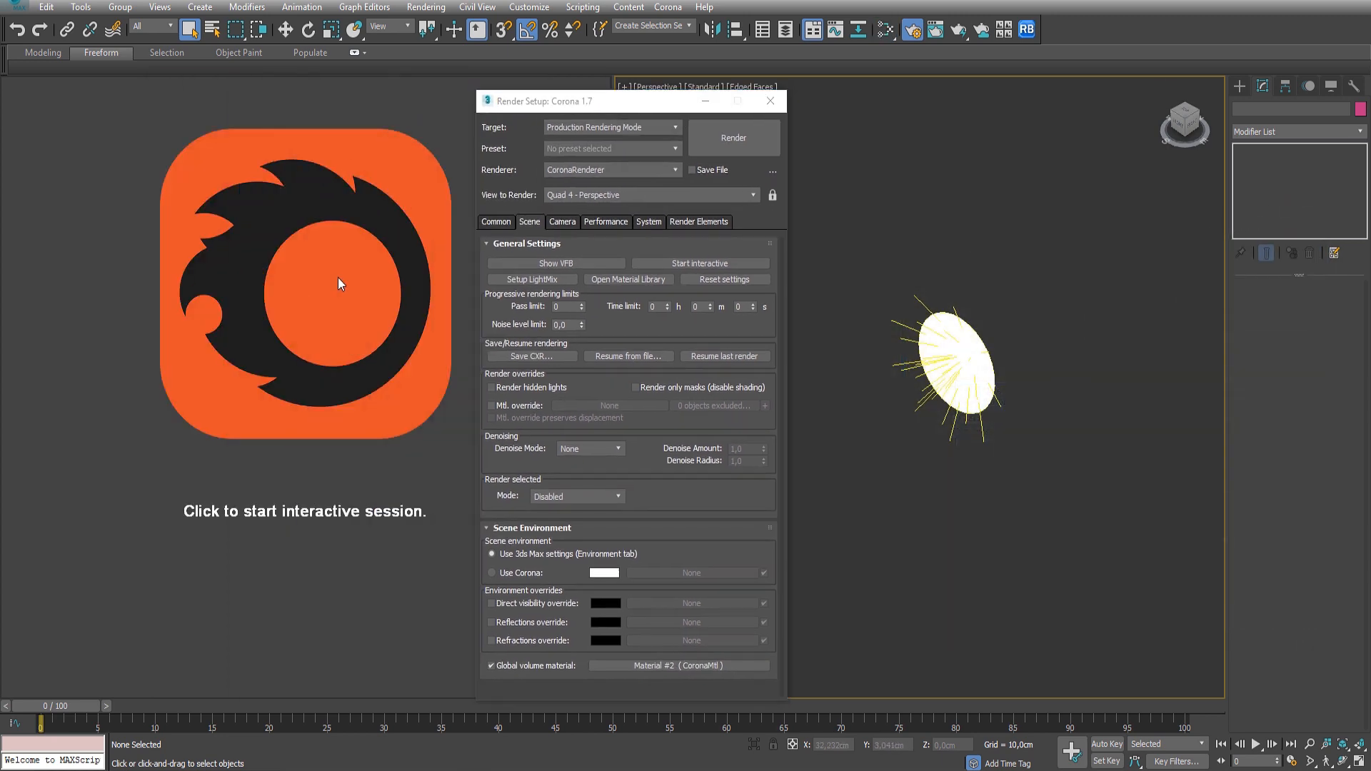
pyautogui.click(337, 277)
pyautogui.scroll(-3, 998, 381)
pyautogui.scroll(-4, 998, 380)
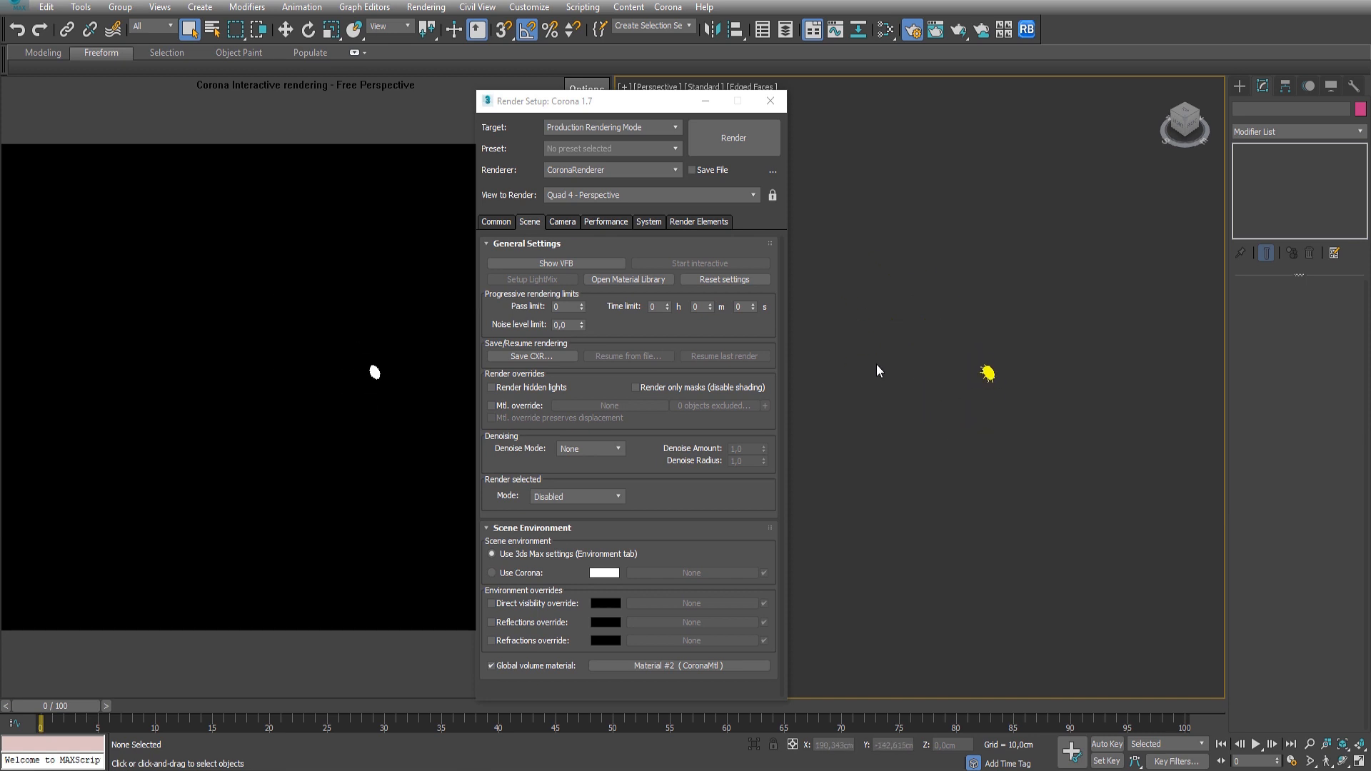
pyautogui.scroll(6, 969, 370)
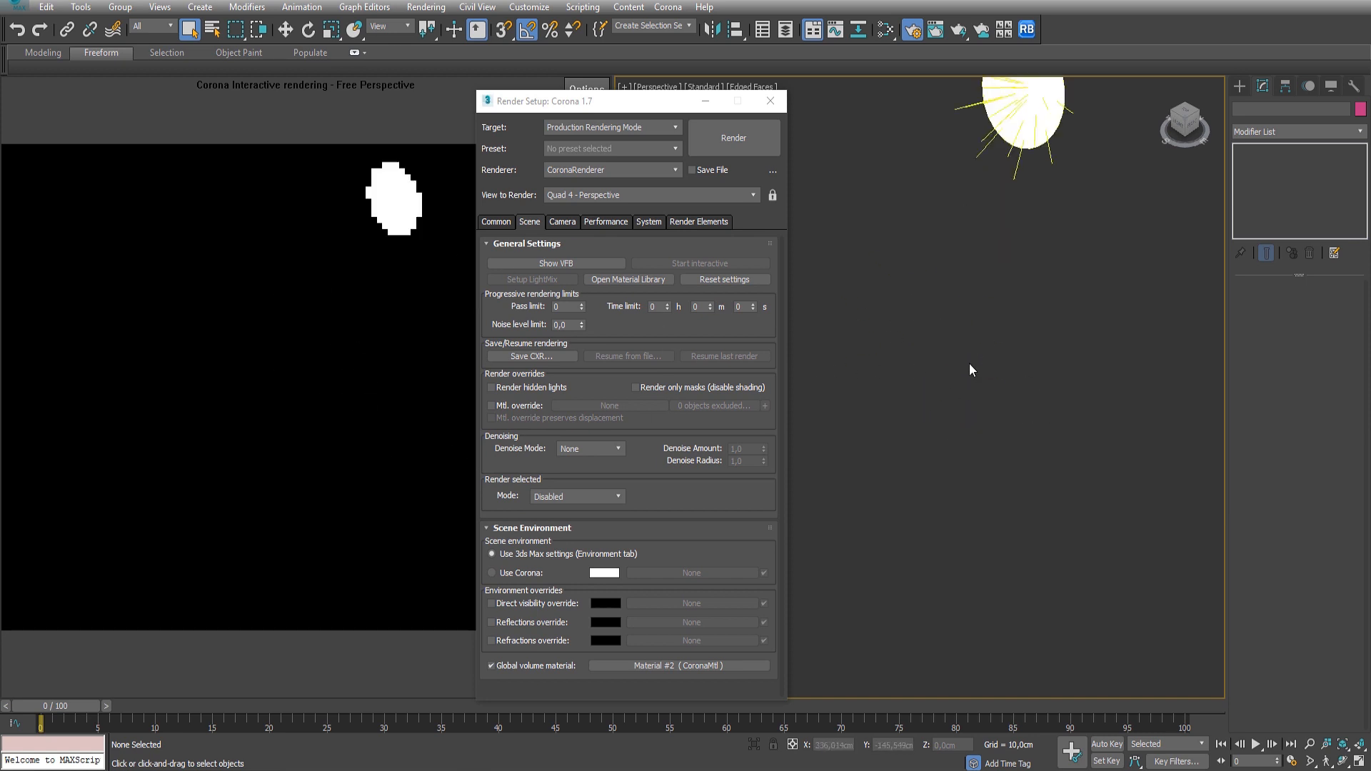
pyautogui.moveTo(1003, 296); pyautogui.dragTo(940, 569, button='middle')
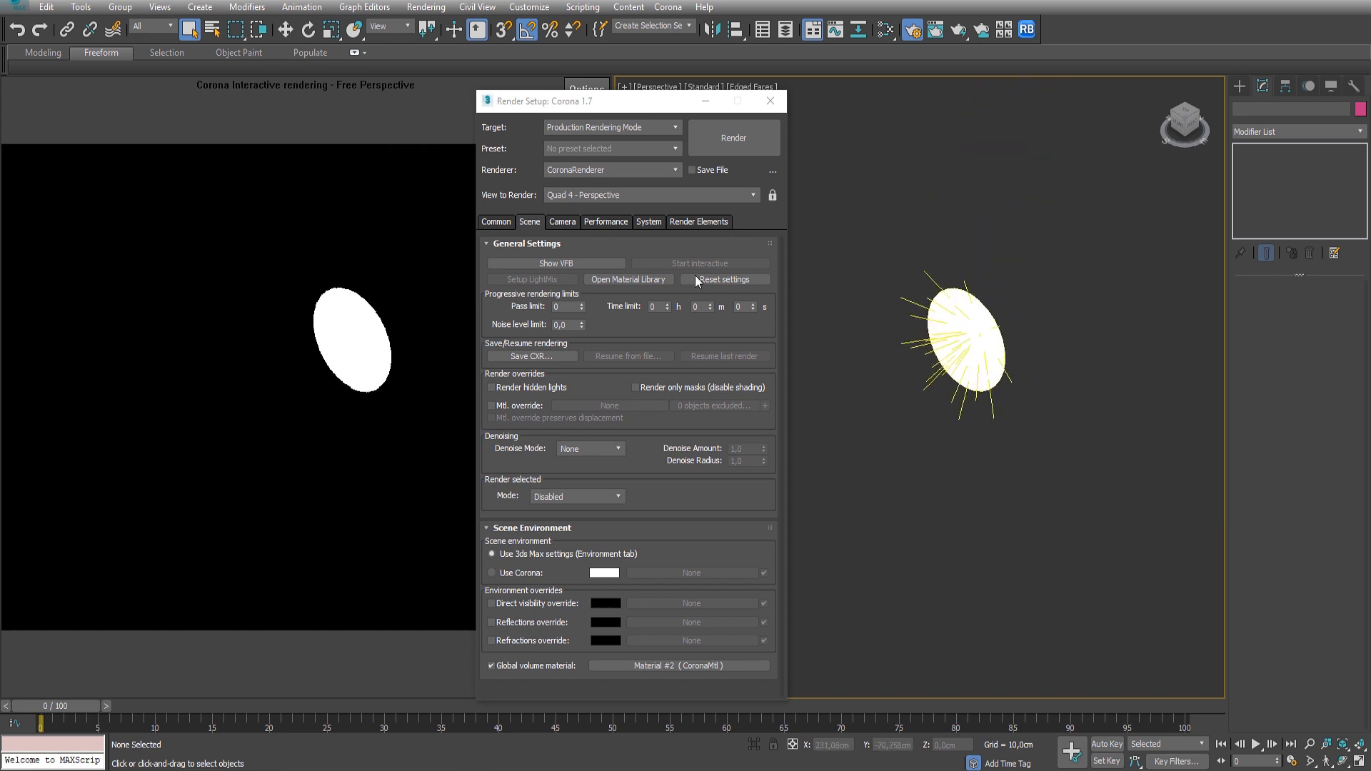
pyautogui.moveTo(616, 109); pyautogui.dragTo(701, 105)
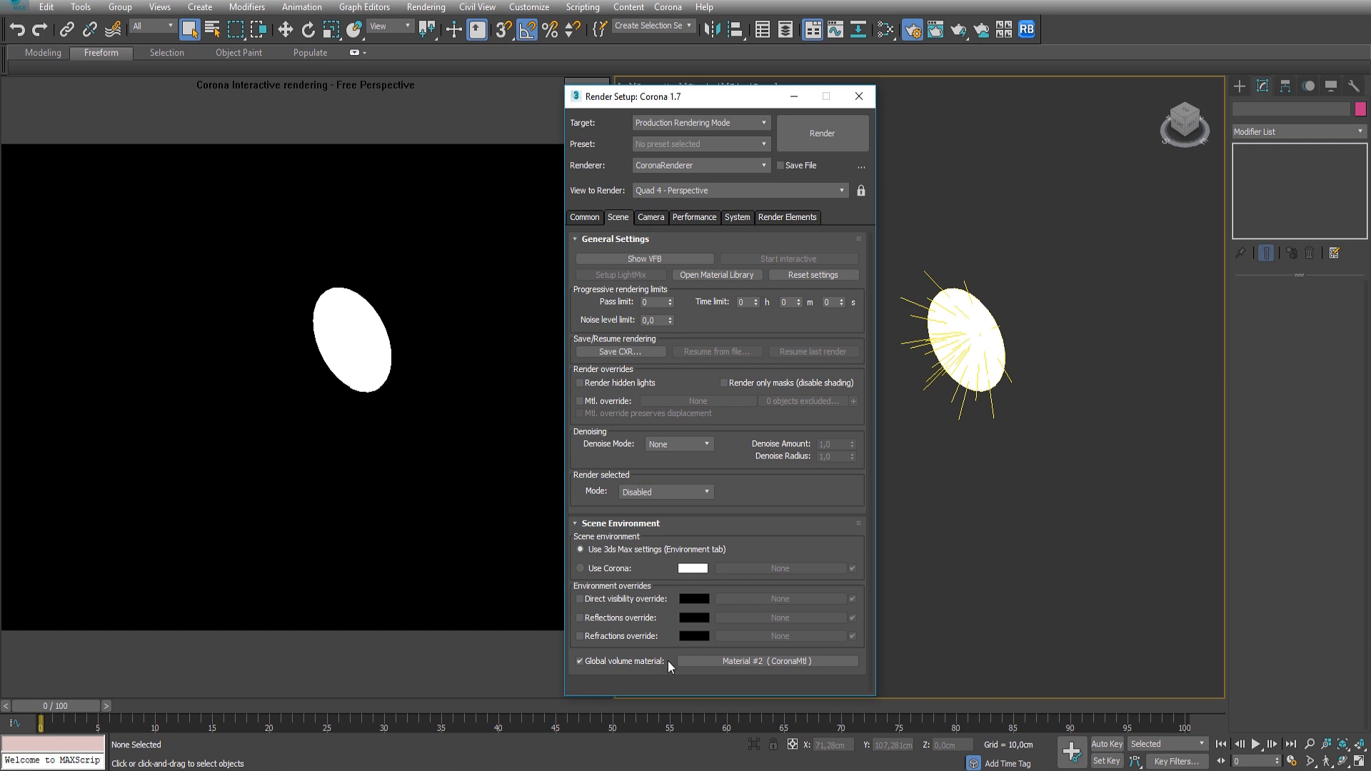
pyautogui.click(858, 97)
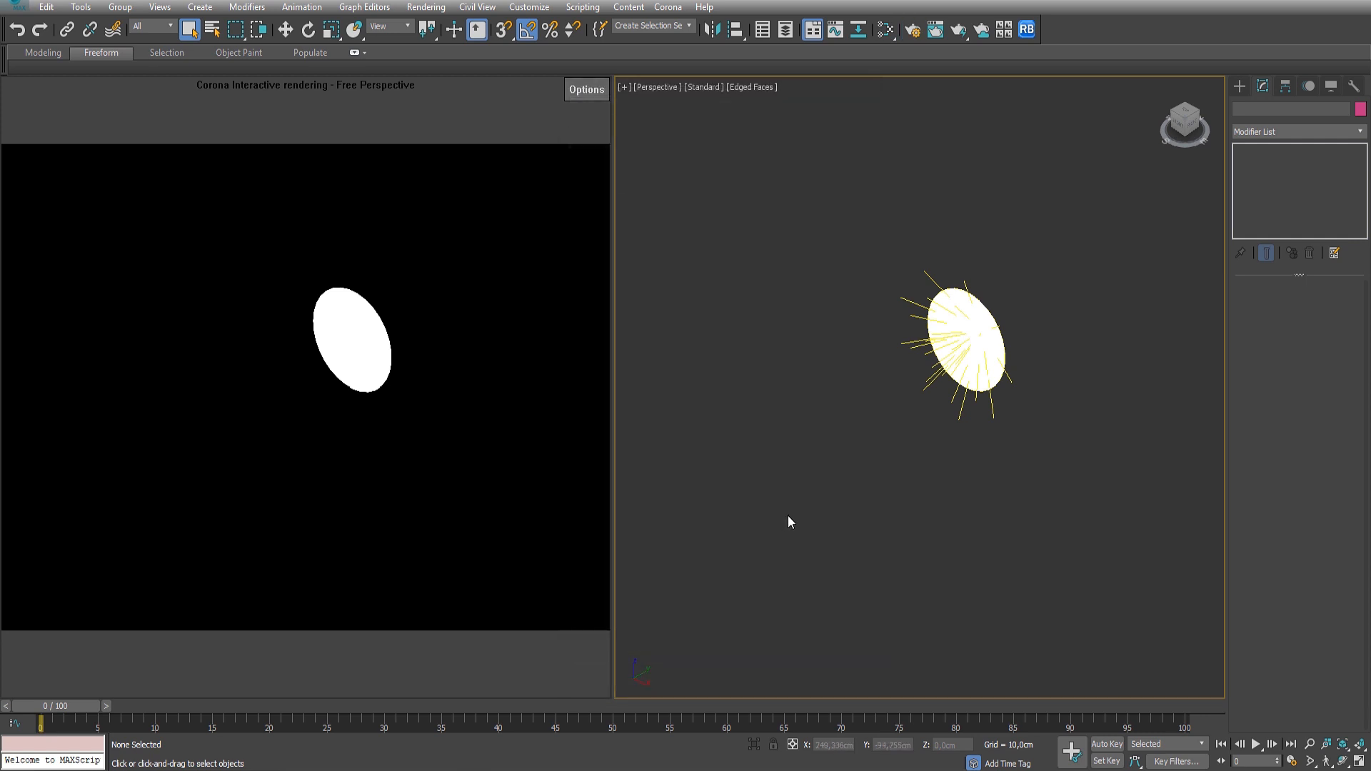
# Step: Set the volumetric scattering absorption distance of Material #2 (CoronaMtl) to 5 cm
pyautogui.rightClick(786, 515)
pyautogui.click(791, 511)
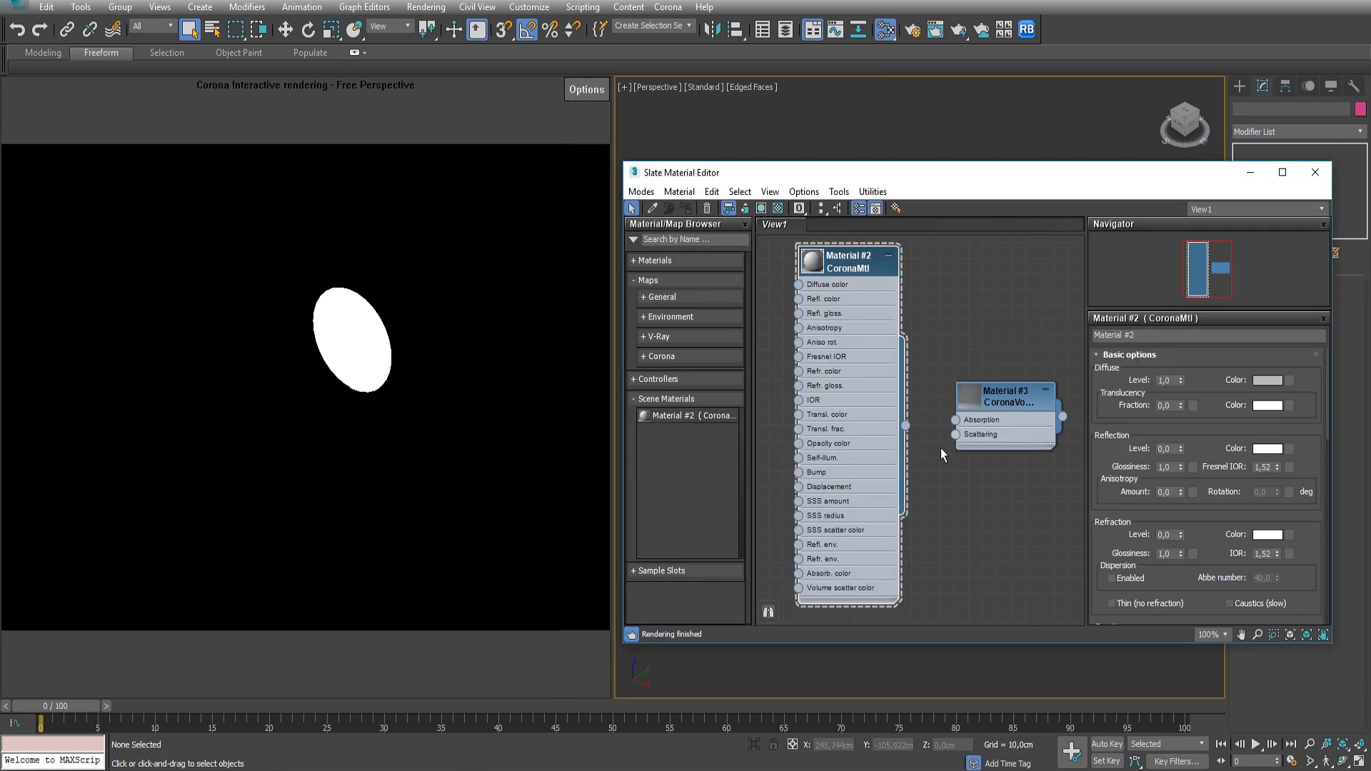
pyautogui.scroll(-5, 1142, 549)
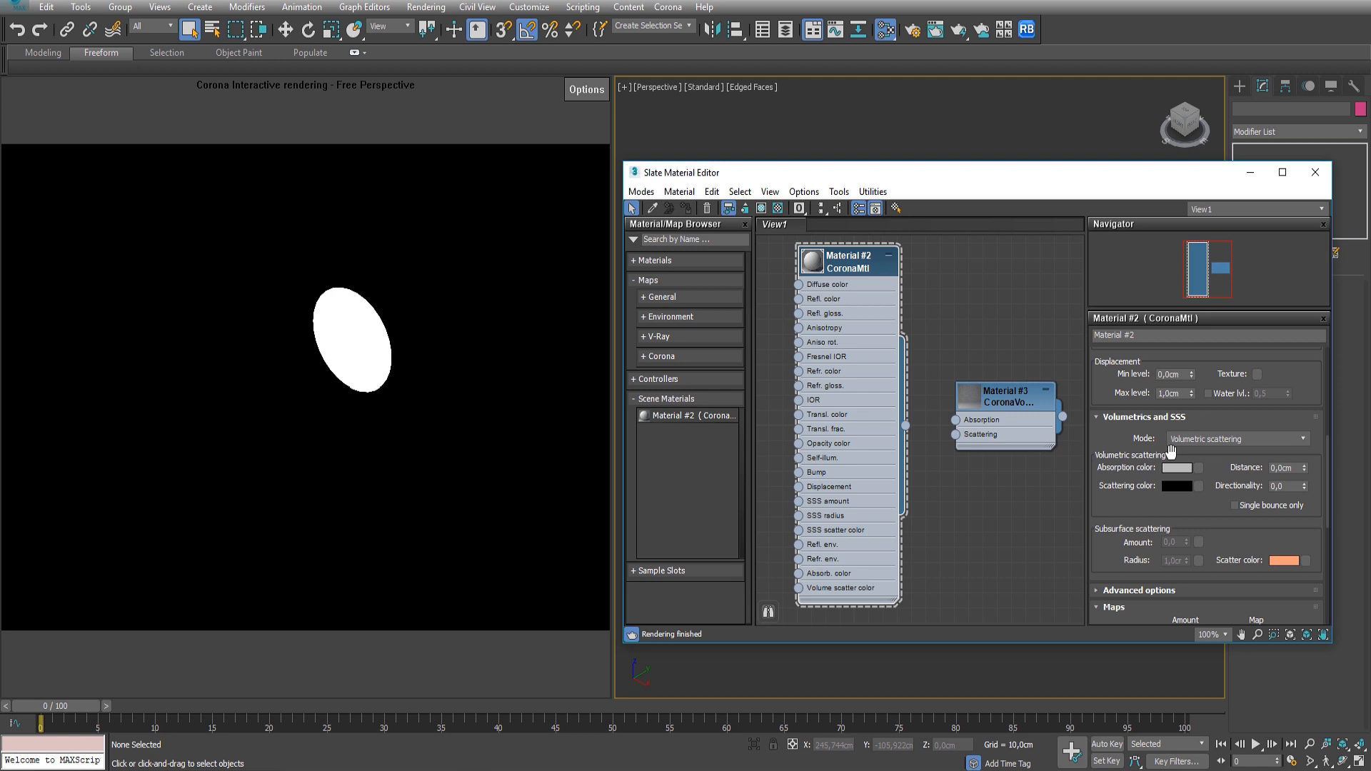
pyautogui.moveTo(1207, 470); pyautogui.dragTo(1206, 449)
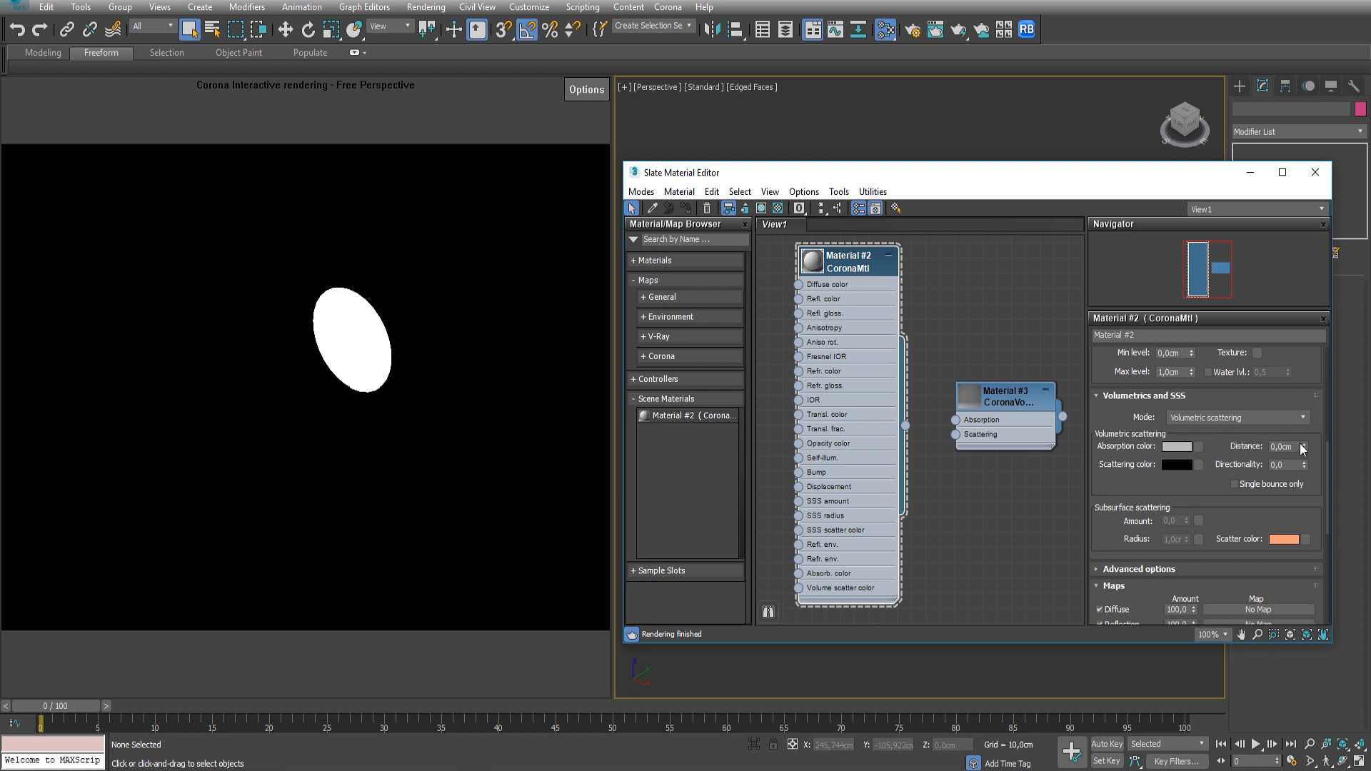
pyautogui.moveTo(1294, 447); pyautogui.dragTo(1252, 445)
pyautogui.write('5')
pyautogui.press('Return')
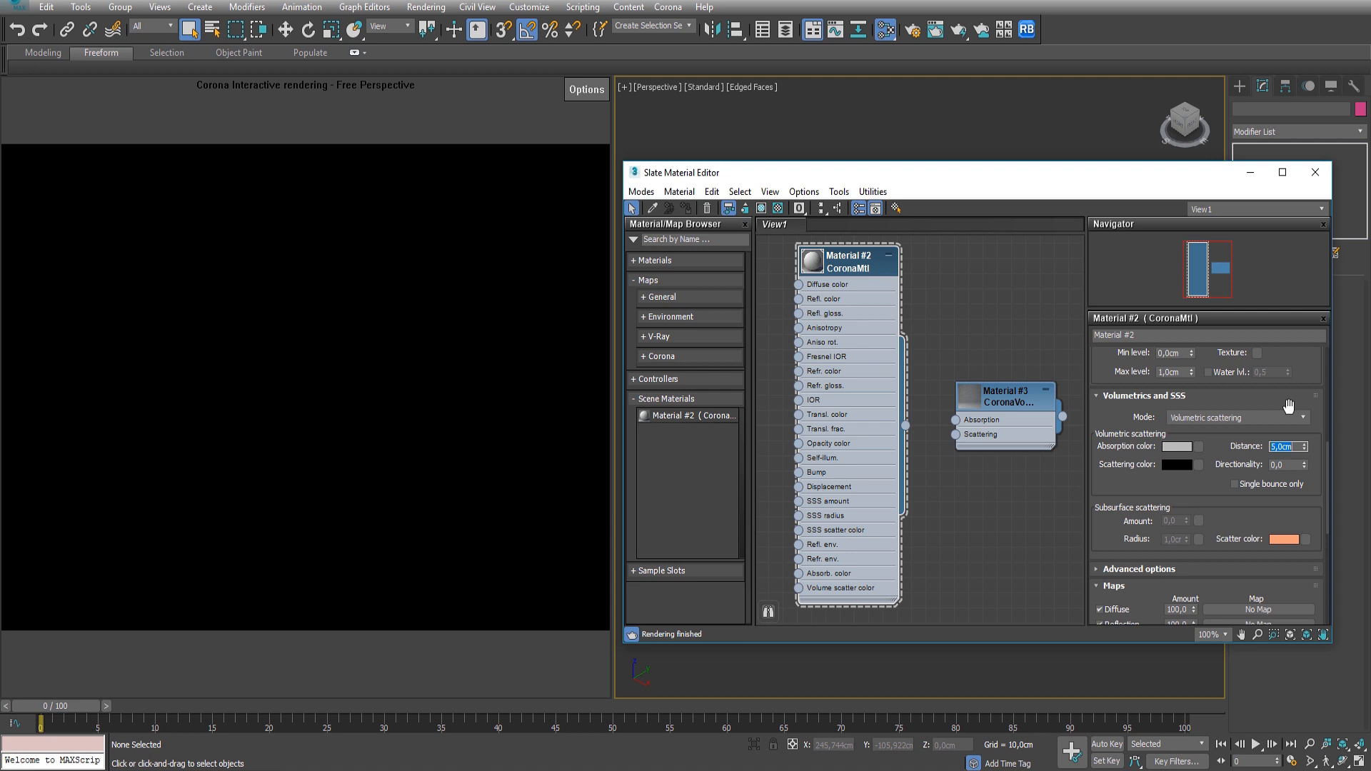
# Step: Raise the absorption distance of Material #2 to 1000 cm
pyautogui.write('10')
pyautogui.write('00')
pyautogui.press('Return')
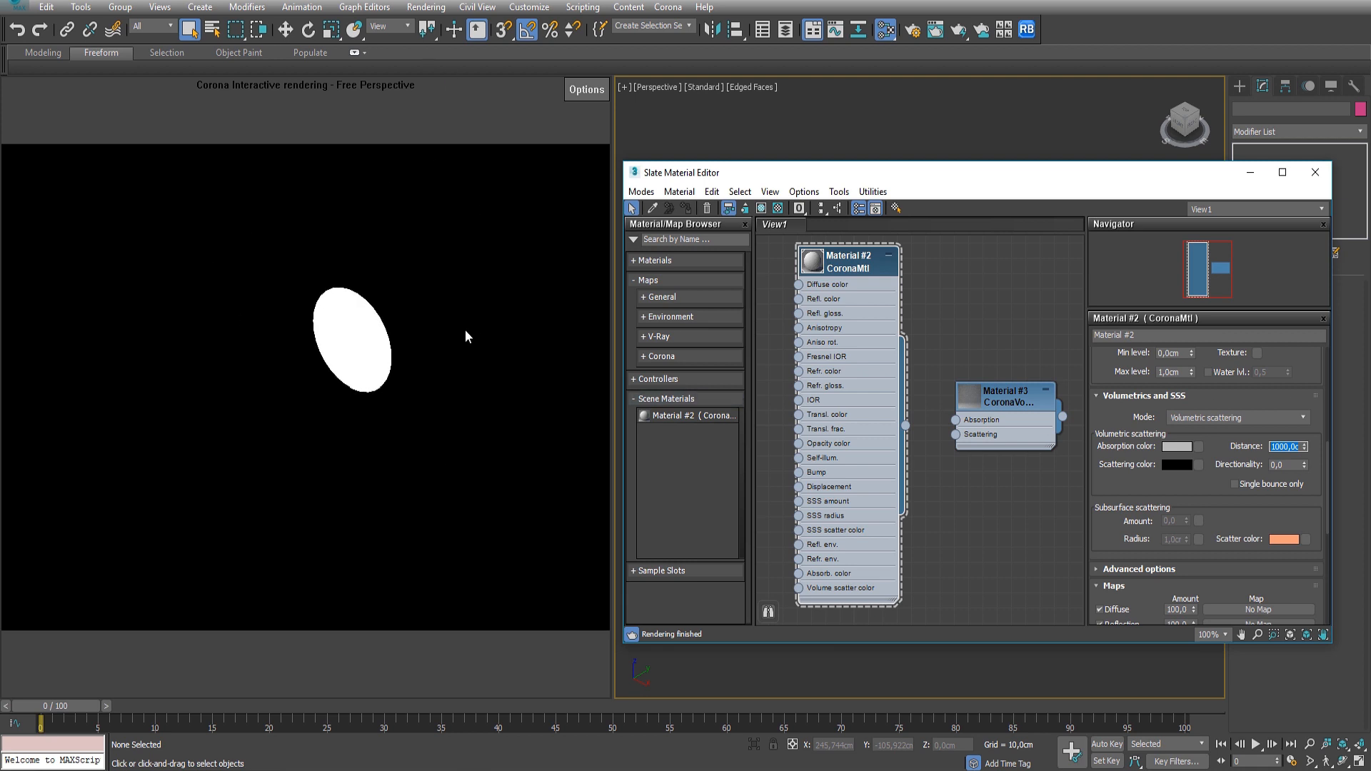
# Step: Set the volumetric scattering color of Material #2 to pure white (255, 255, 255)
pyautogui.click(1206, 476)
pyautogui.scroll(-1, 1207, 476)
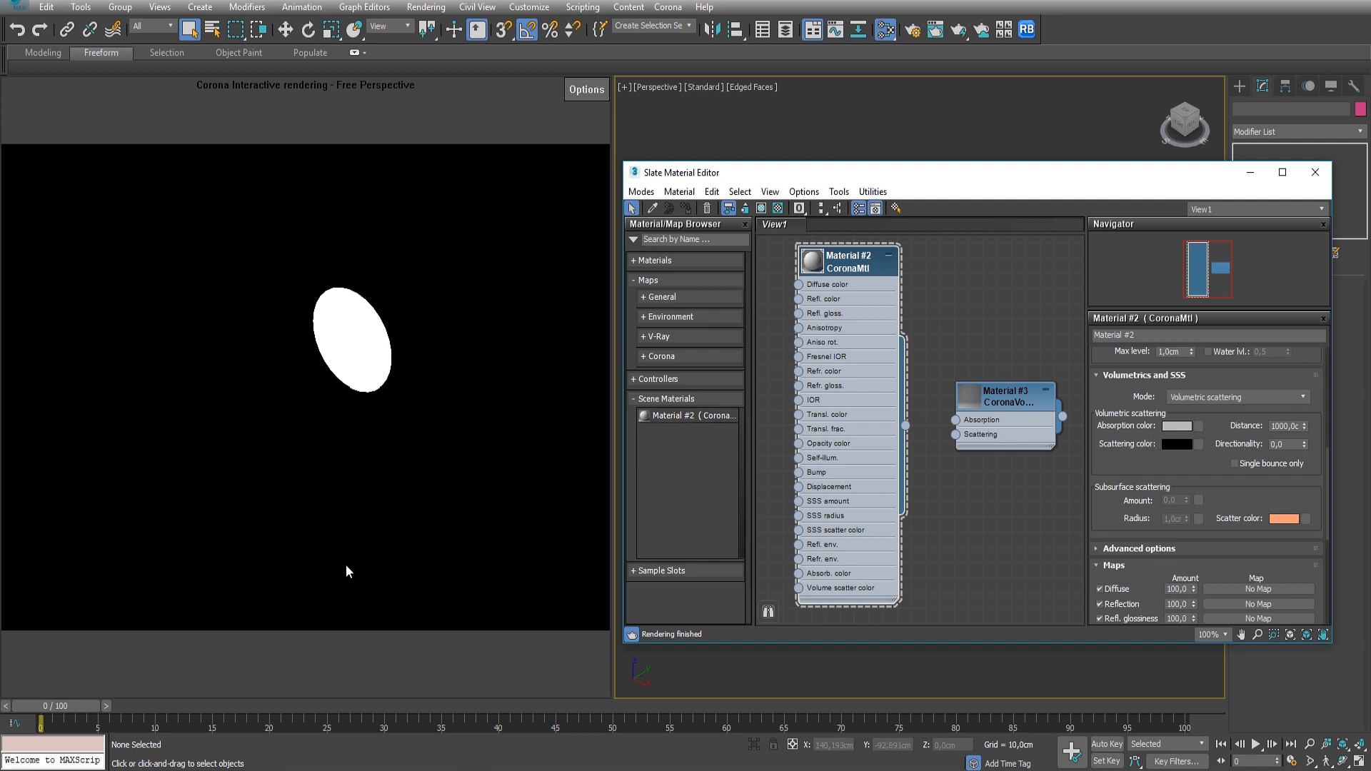
pyautogui.click(1176, 444)
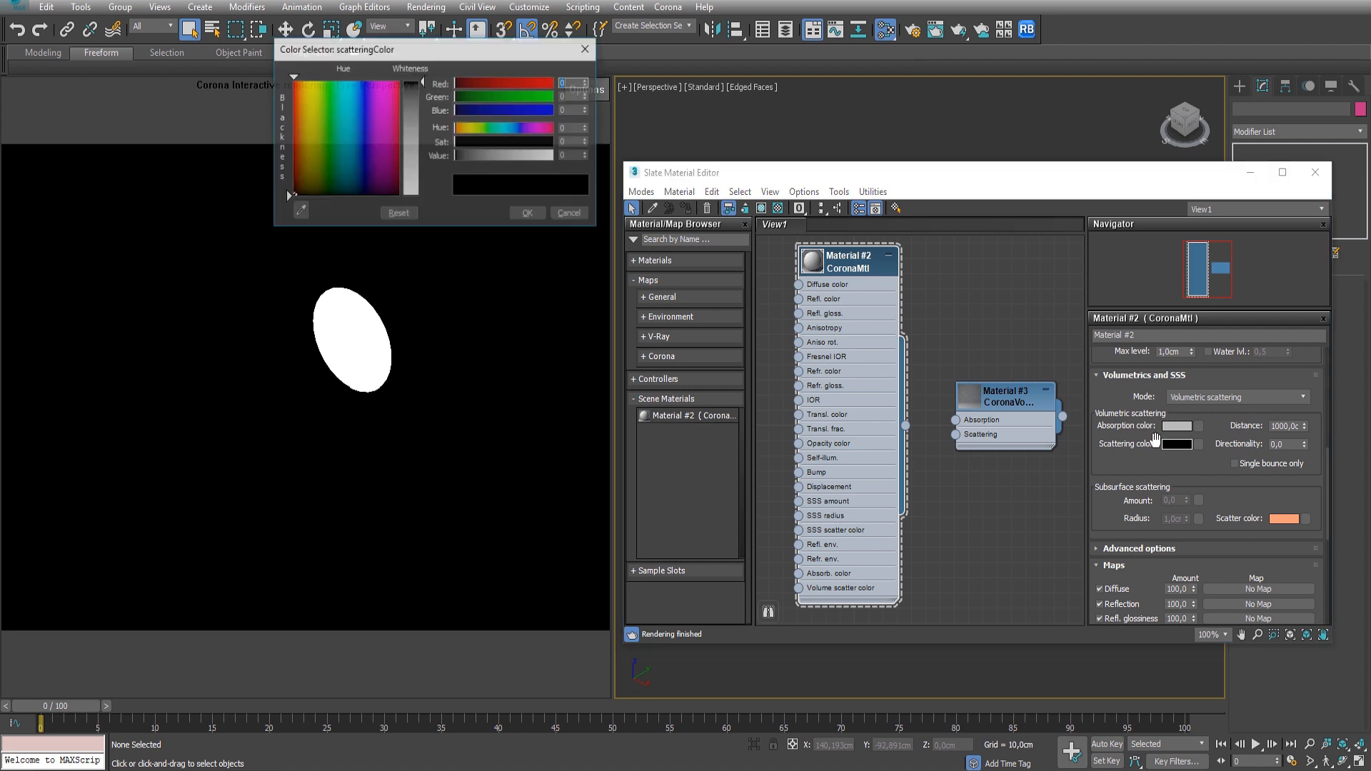
pyautogui.moveTo(411, 140); pyautogui.dragTo(420, 197)
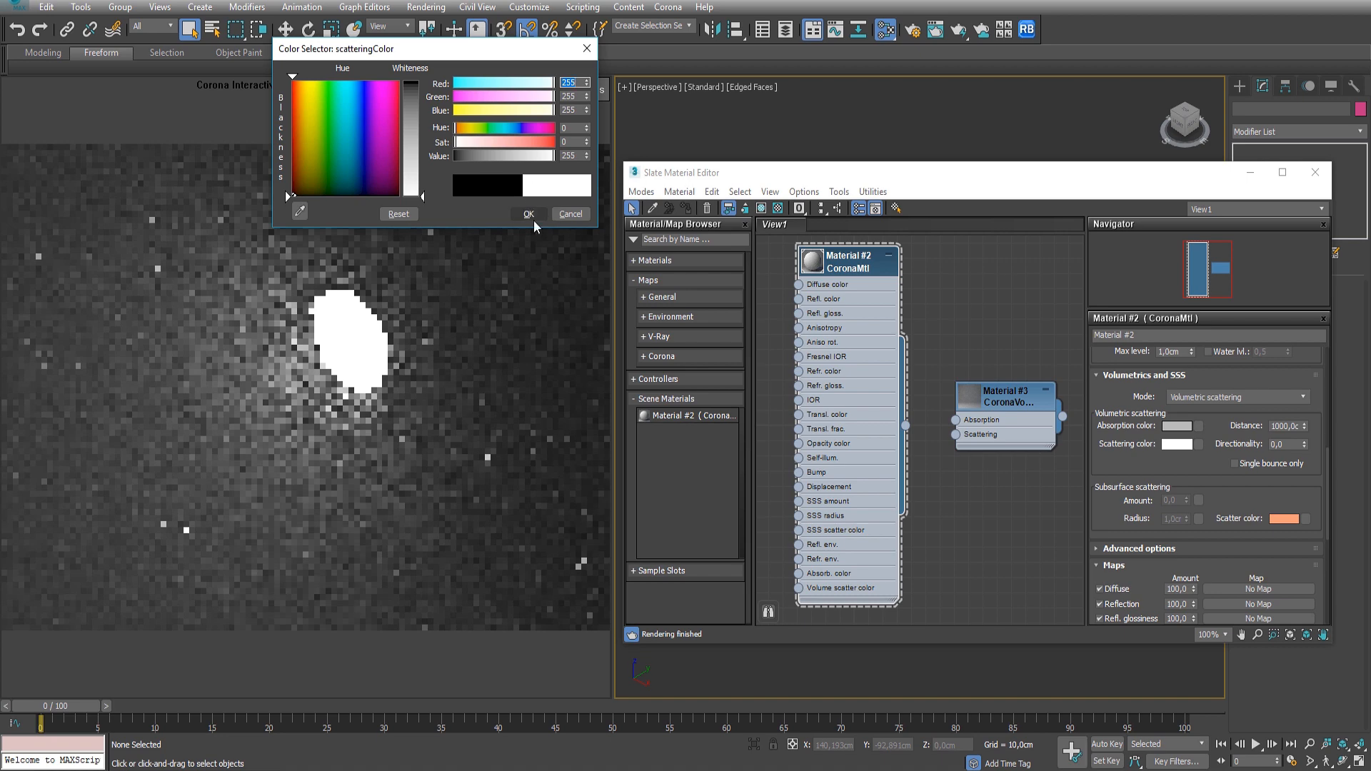
pyautogui.click(529, 215)
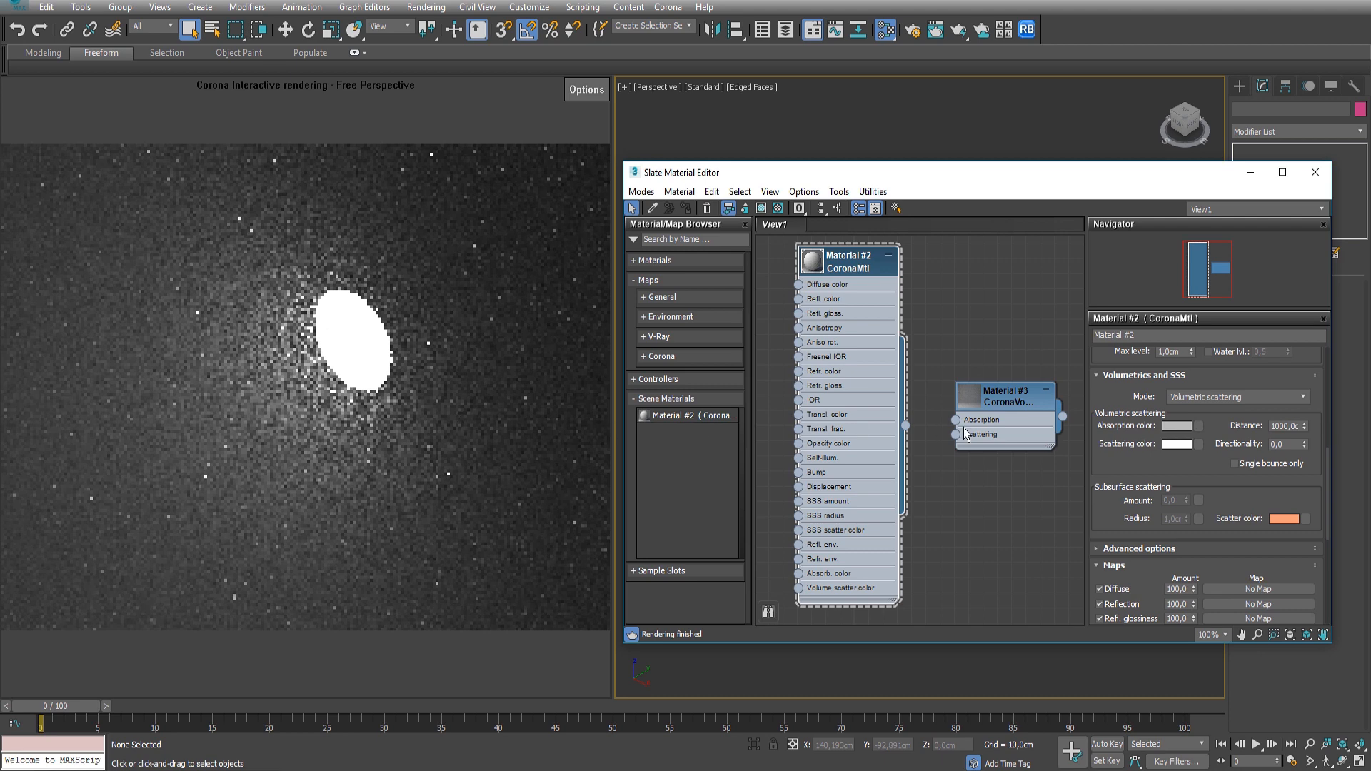
# Step: Try a saturated green as the volumetric scattering color of Material #2 and return it to white
pyautogui.click(1177, 443)
pyautogui.moveTo(422, 198); pyautogui.dragTo(426, 80)
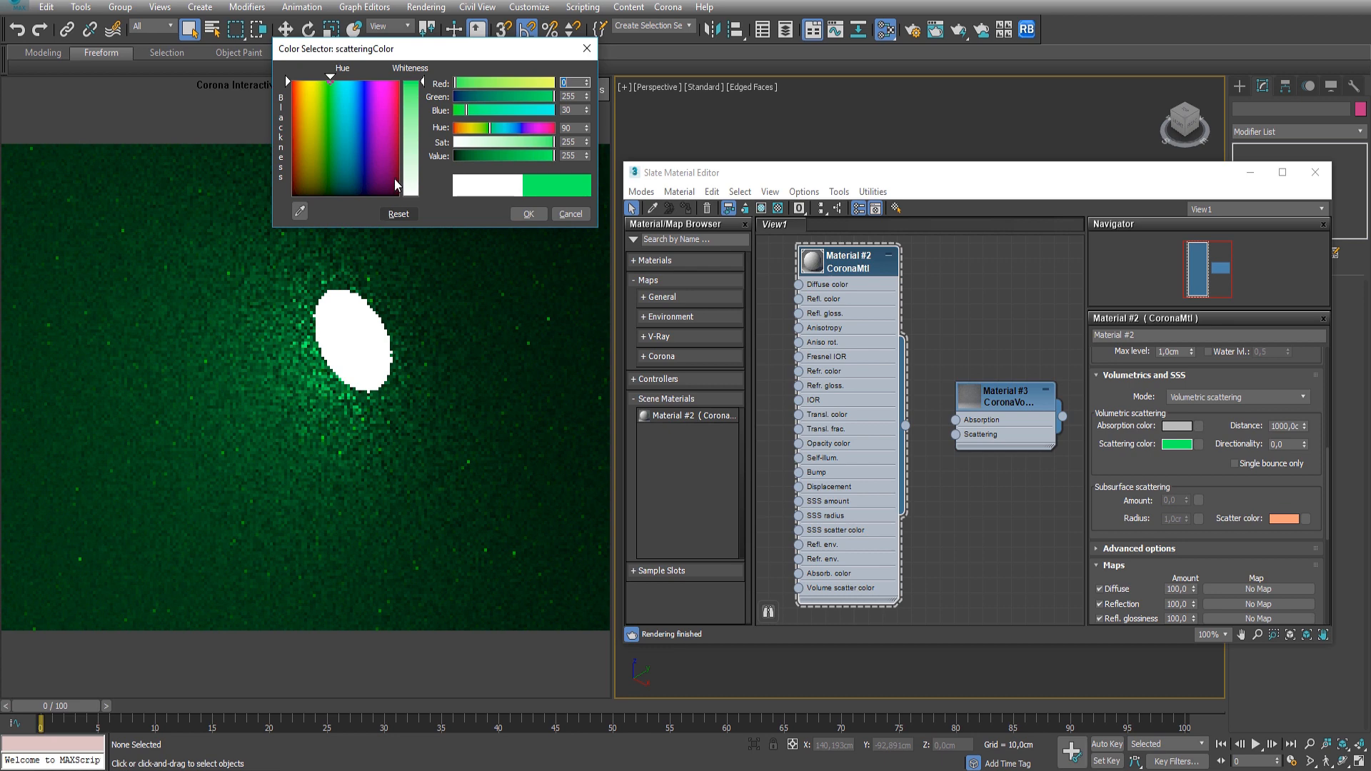
pyautogui.moveTo(422, 80); pyautogui.dragTo(422, 197)
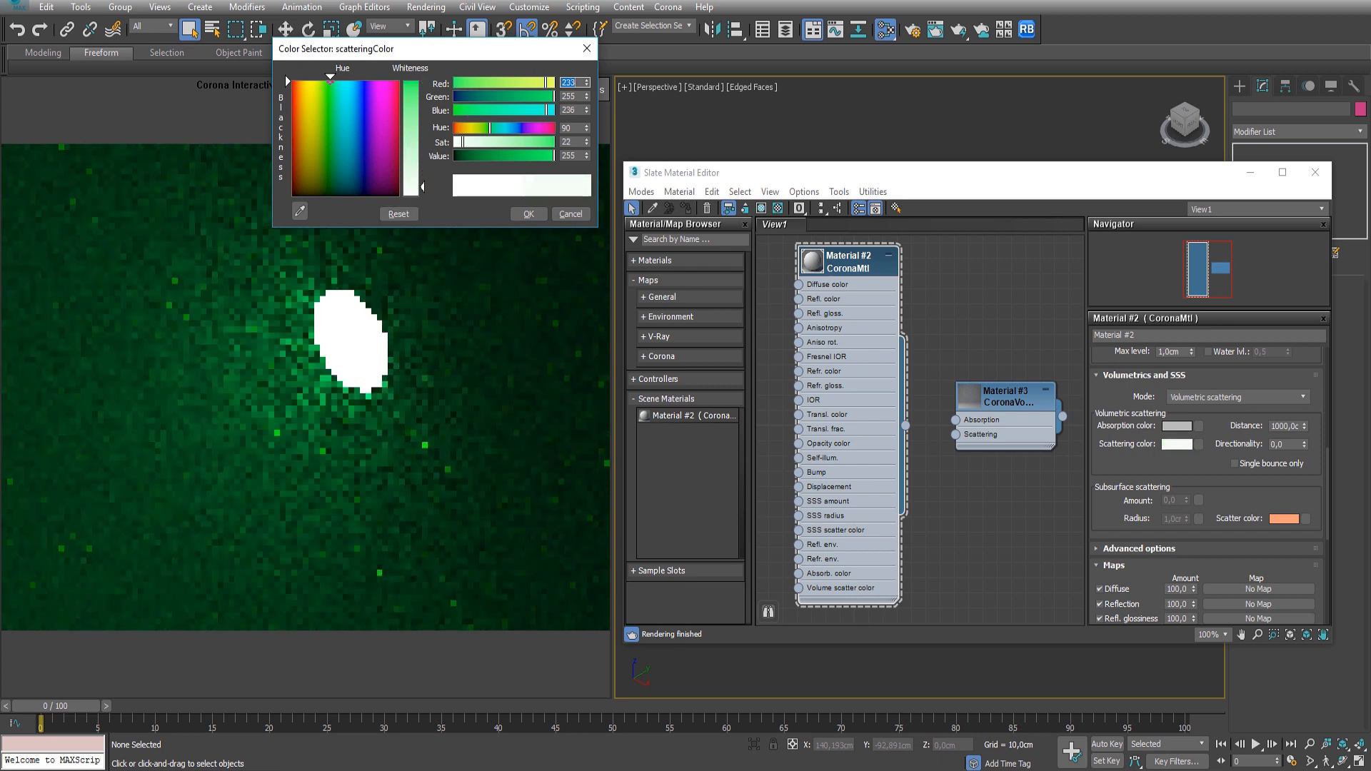
pyautogui.click(527, 214)
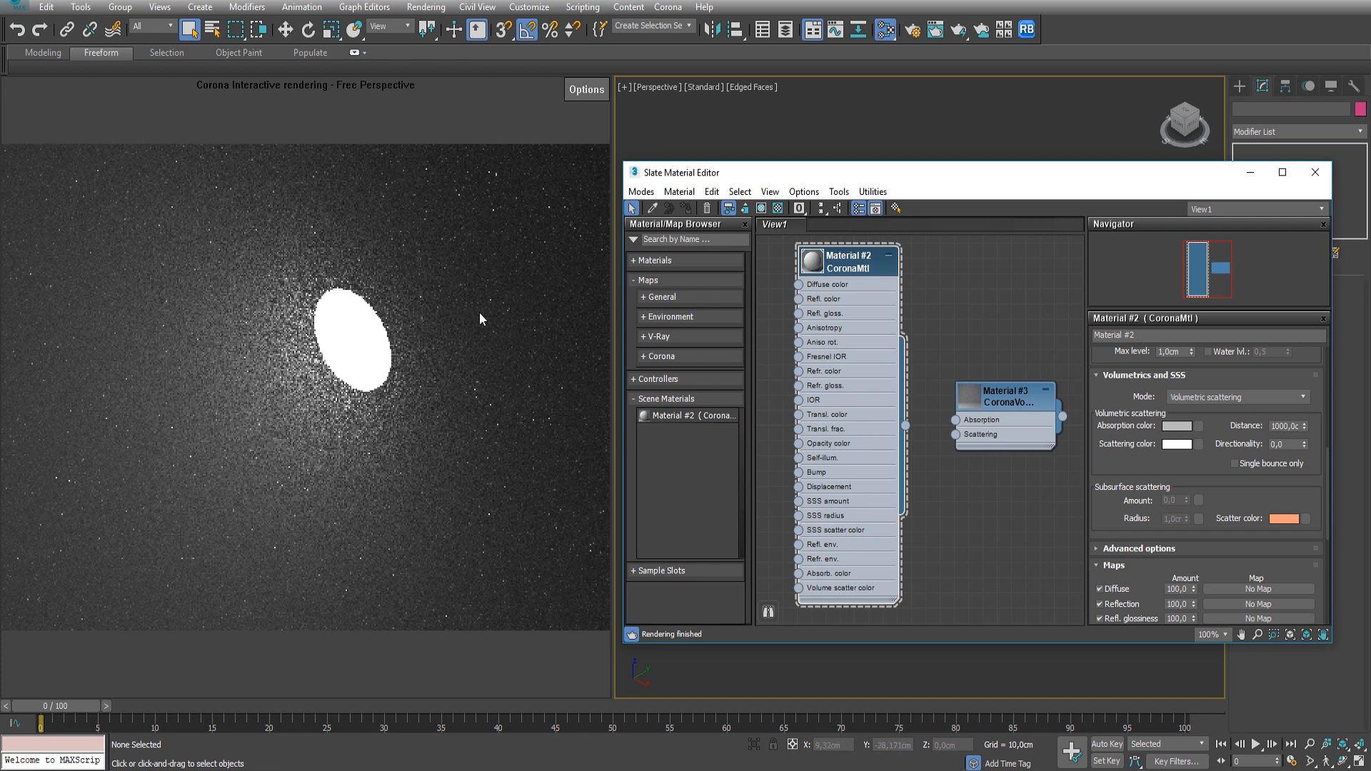
# Step: Enable single bounce only for the volumetric scattering of Material #2 with the disc light viewed from its side
pyautogui.click(1262, 172)
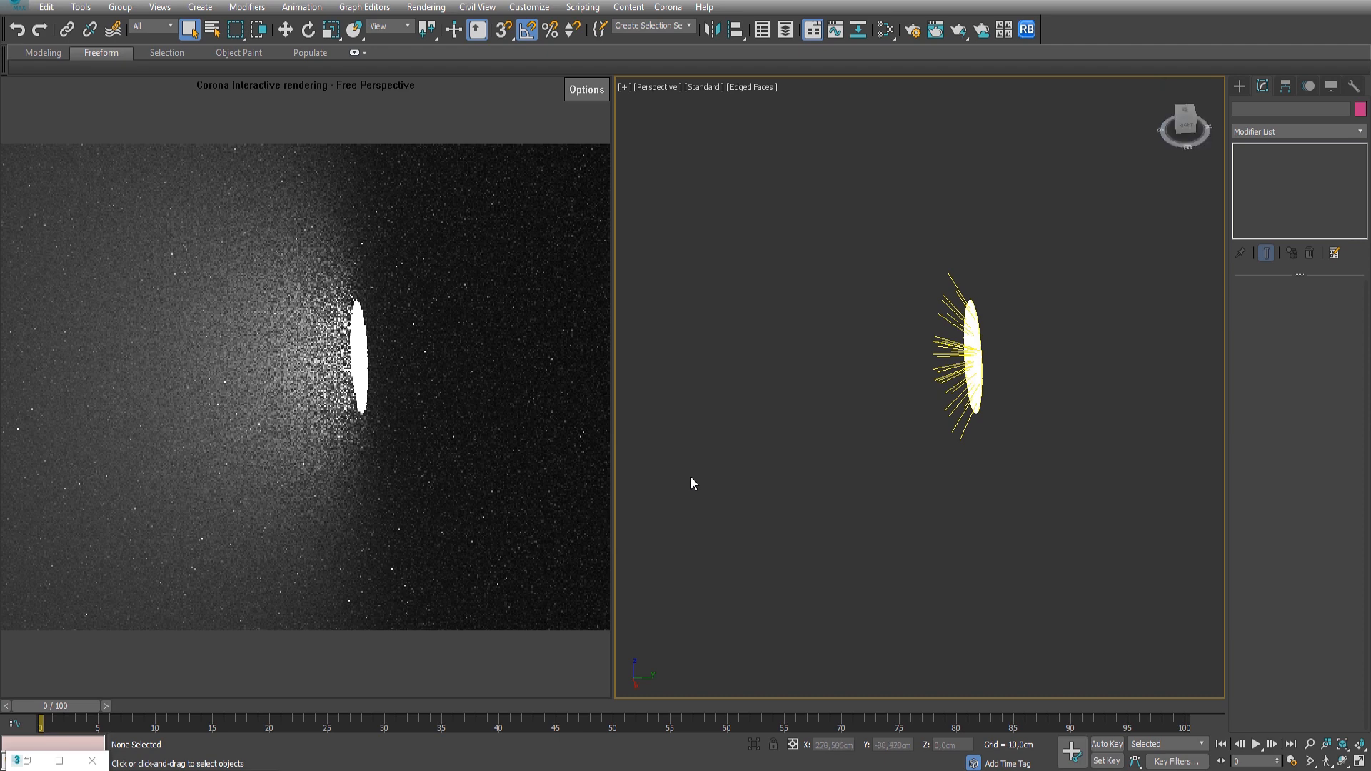
pyautogui.press('m')
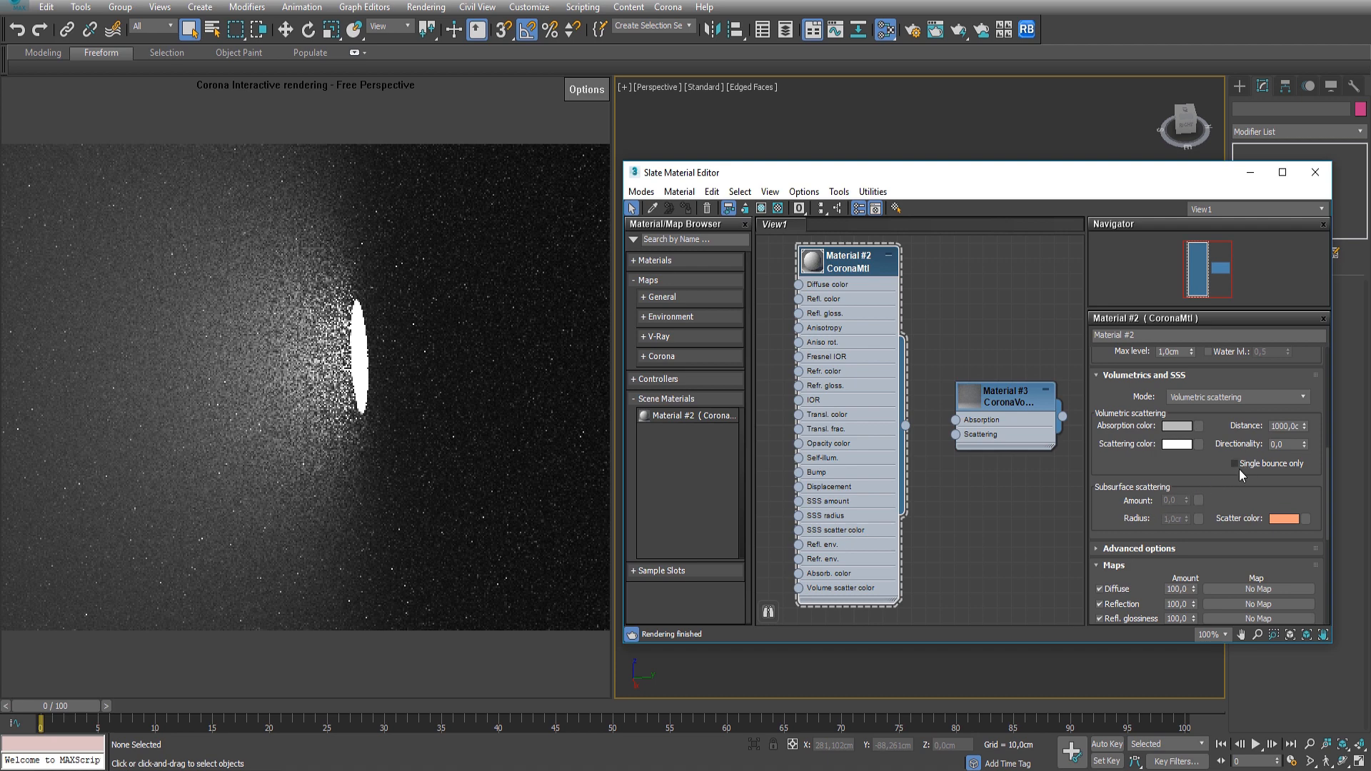
pyautogui.moveTo(1258, 468)
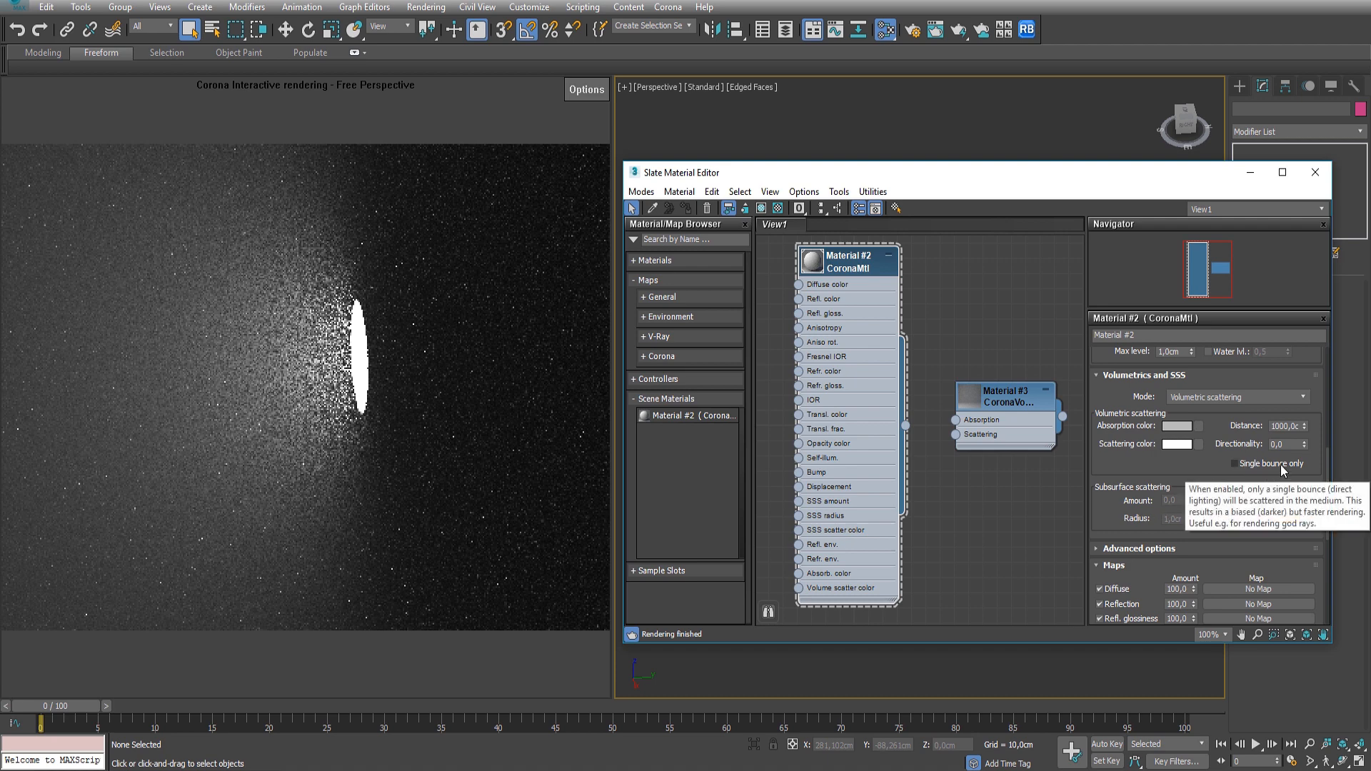
pyautogui.click(1279, 464)
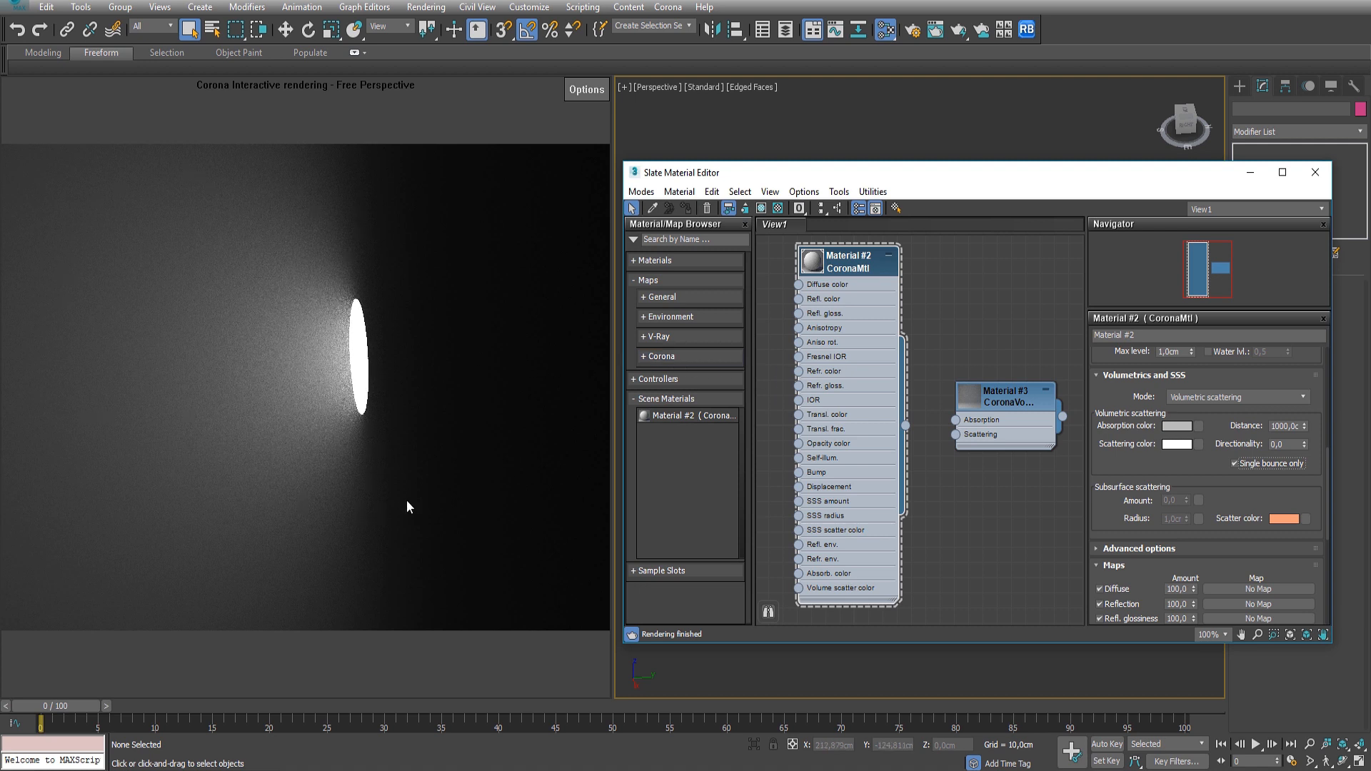
# Step: Set the directionality of the disc light to 0.6 to concentrate its emission into a beam
pyautogui.click(1251, 171)
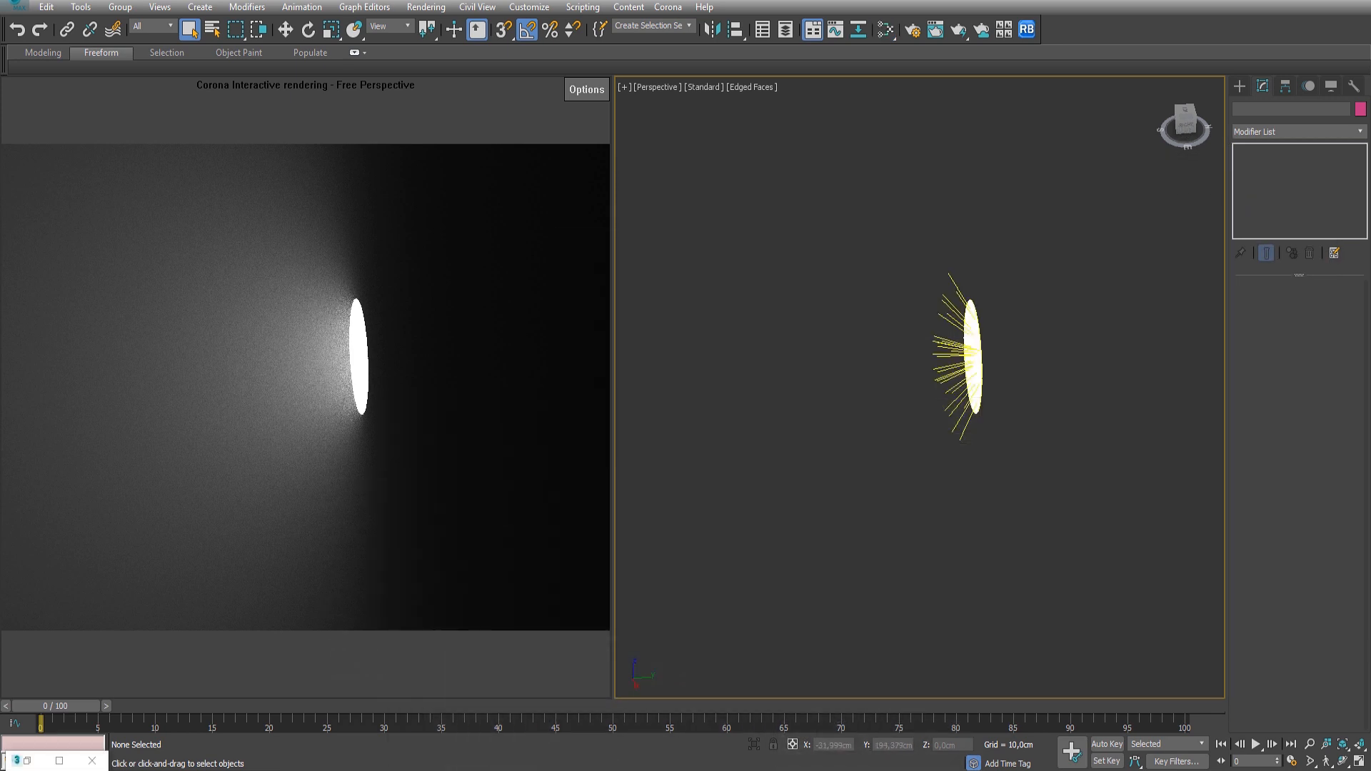
pyautogui.moveTo(1183, 127); pyautogui.dragTo(1046, 249)
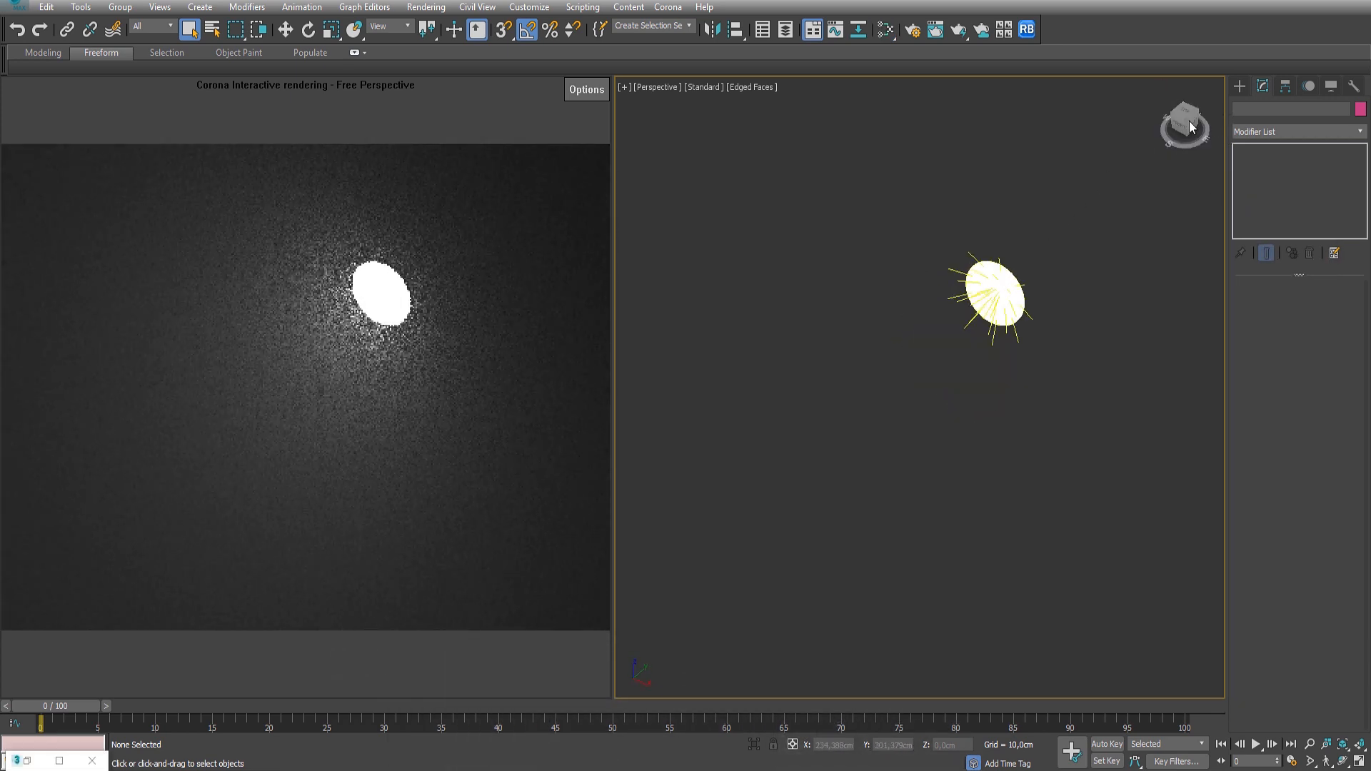
pyautogui.moveTo(1191, 127); pyautogui.dragTo(1128, 160)
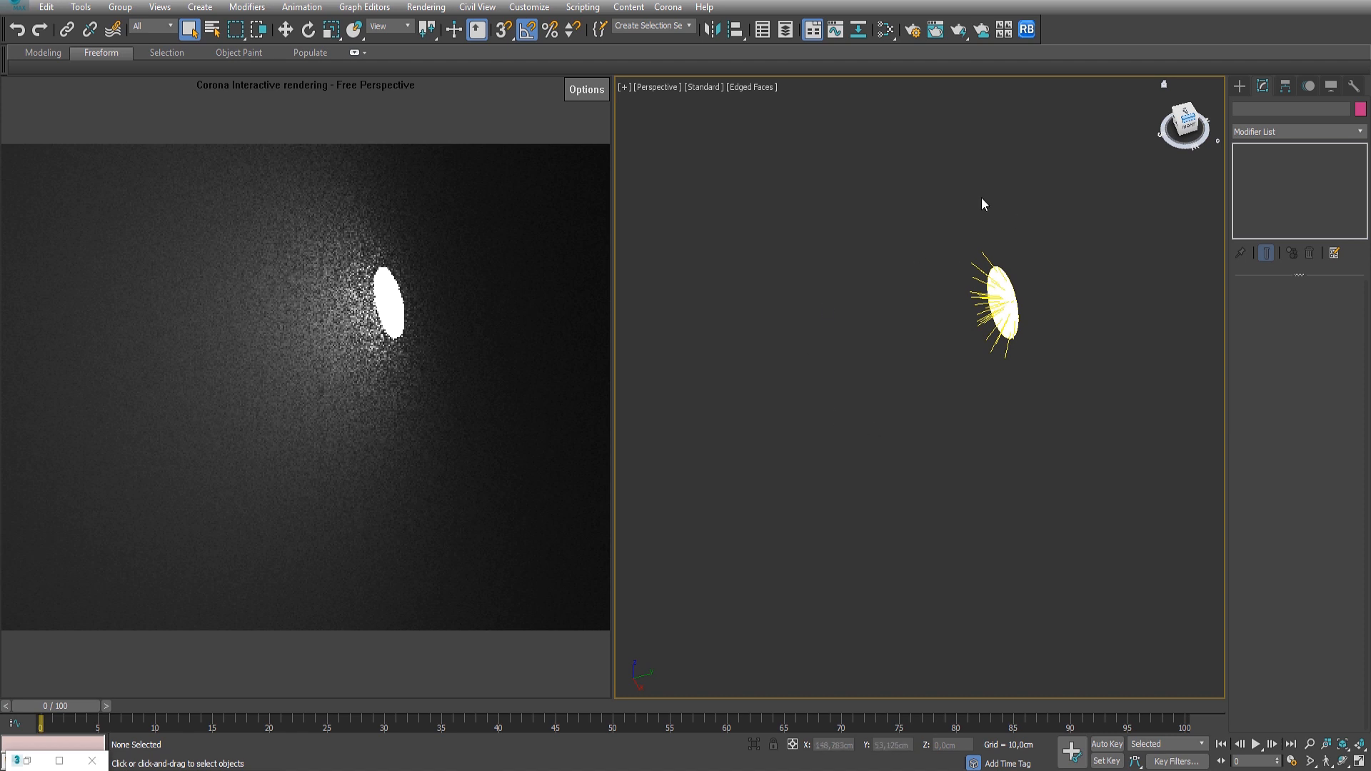
pyautogui.click(1007, 319)
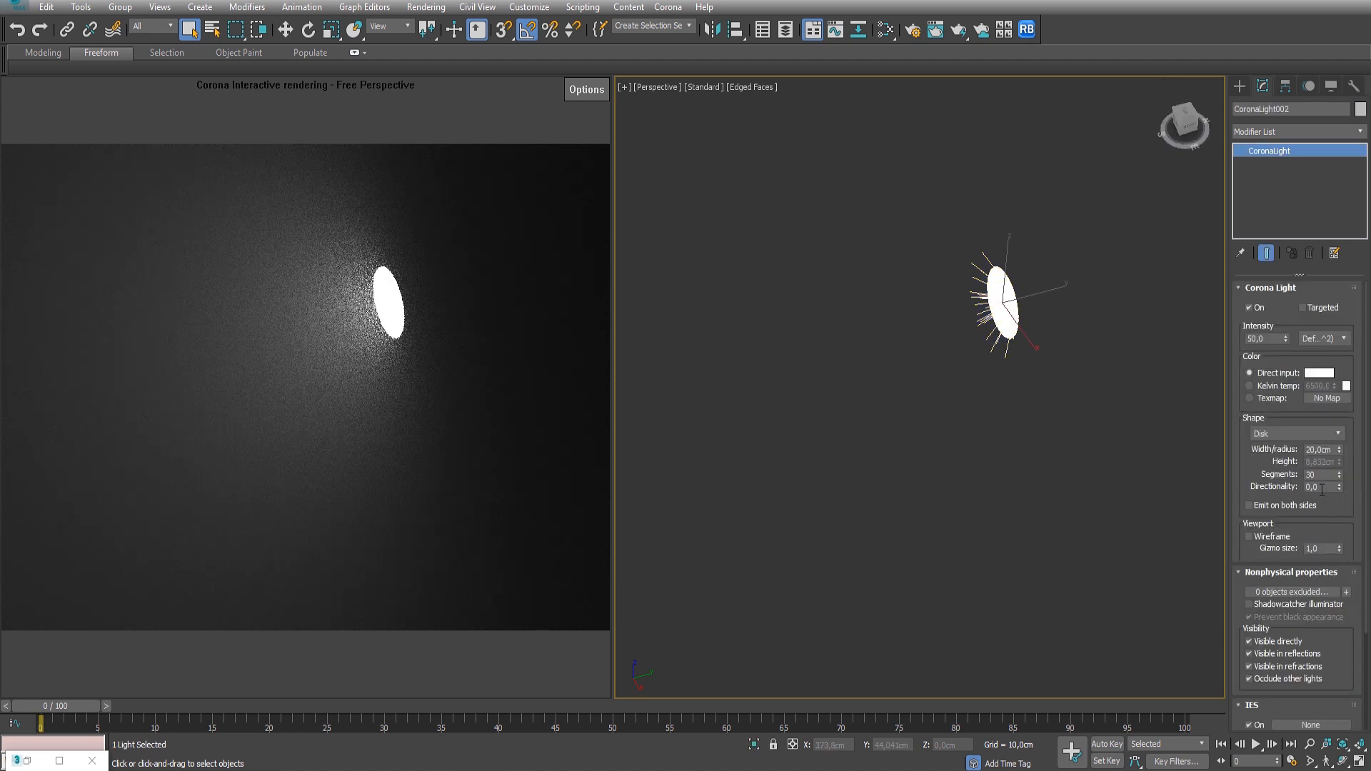
pyautogui.moveTo(1323, 486)
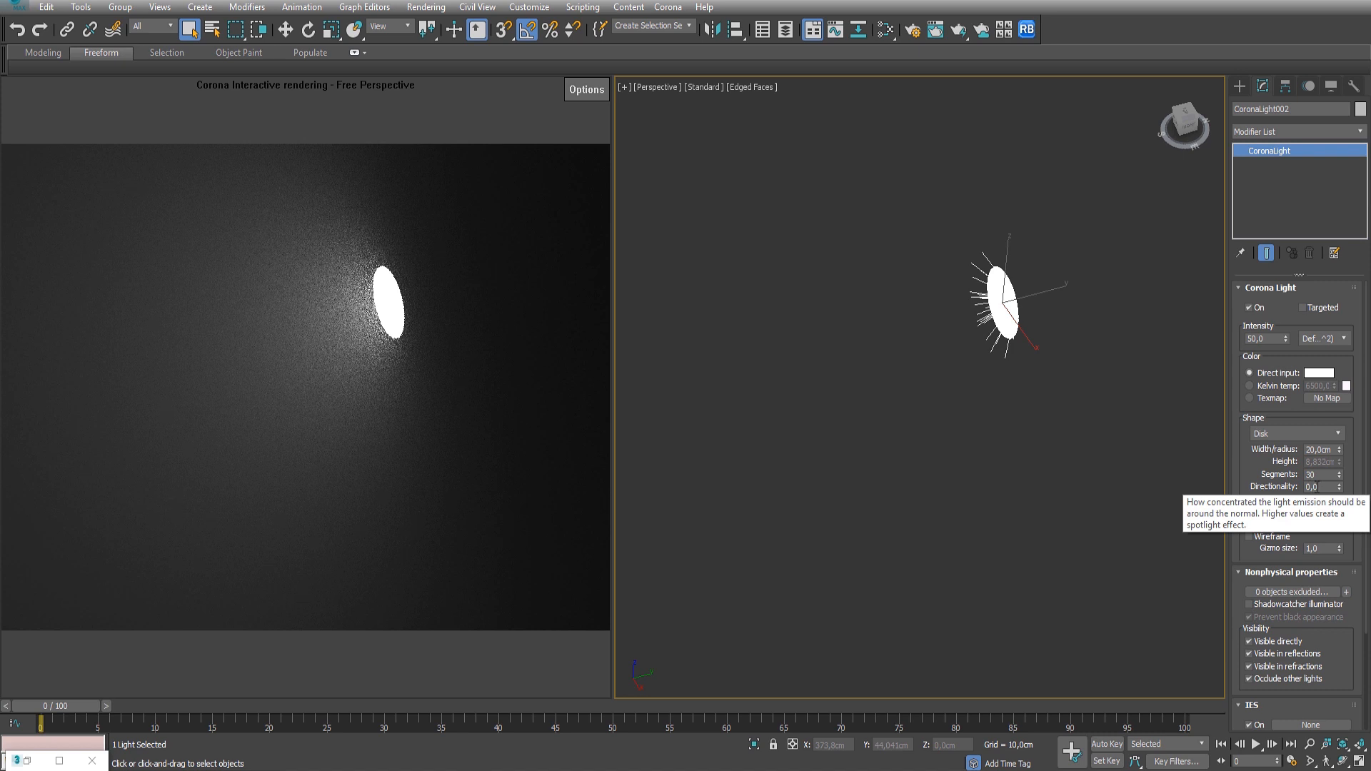
pyautogui.click(1322, 487)
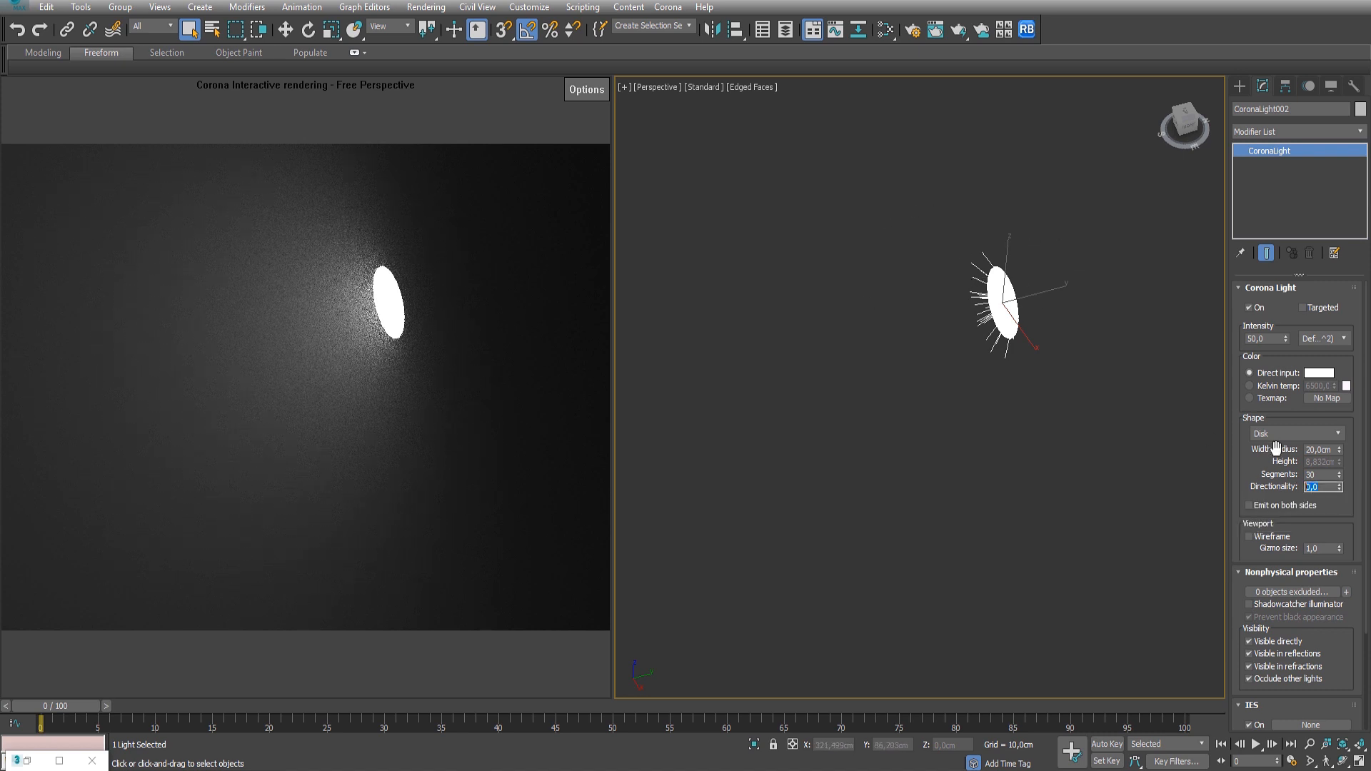
pyautogui.write('0,6')
pyautogui.press('Return')
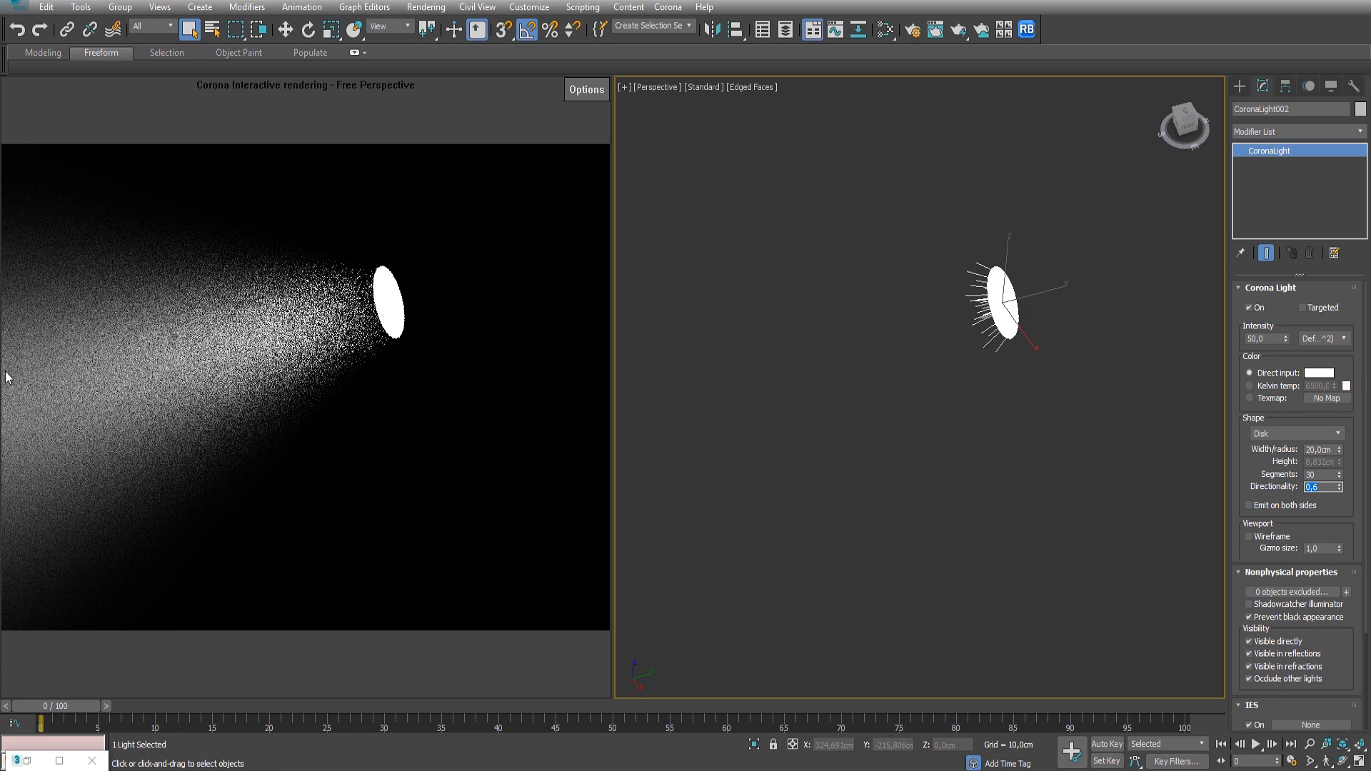
# Step: Create a copy of the disc light about 130 cm away along the negative X axis
pyautogui.scroll(-4, 992, 423)
pyautogui.moveTo(1048, 407); pyautogui.dragTo(1190, 381, button='middle')
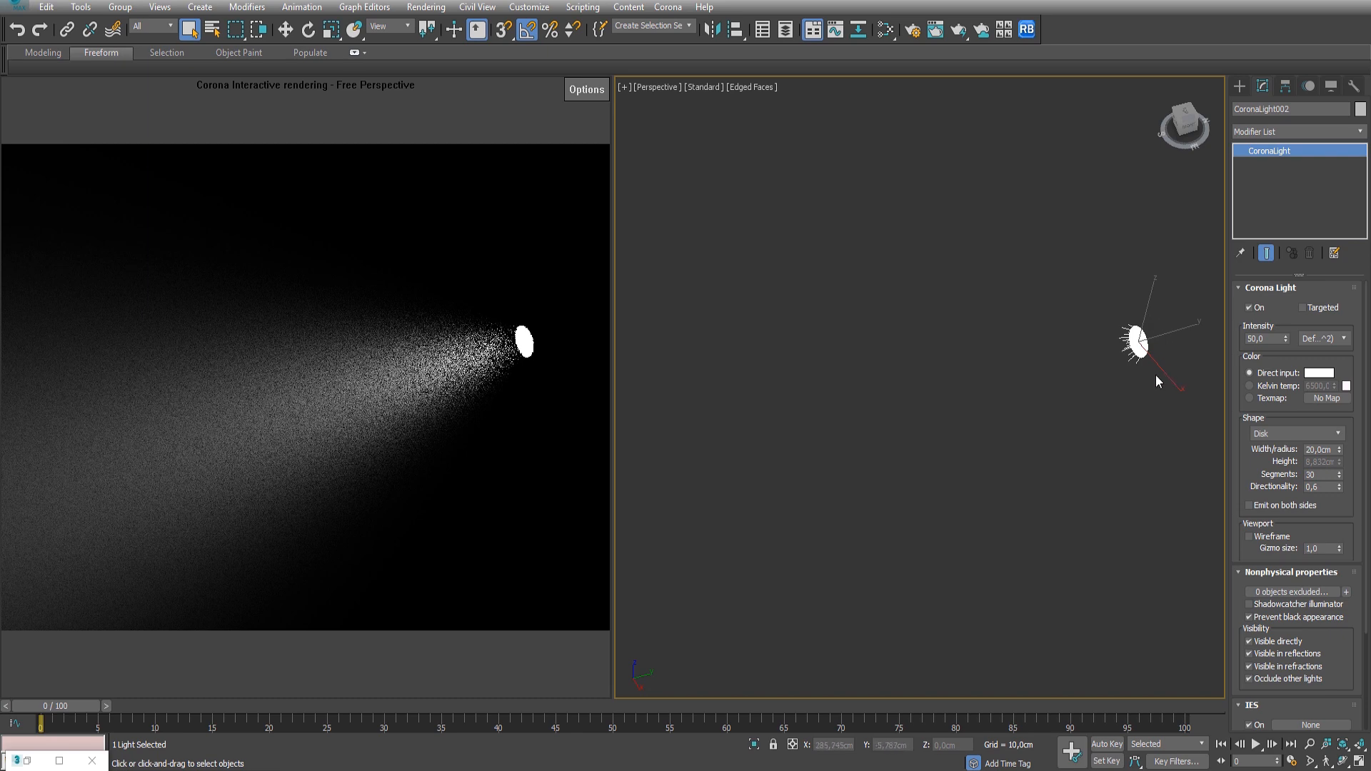
pyautogui.scroll(2, 1144, 343)
pyautogui.scroll(3, 1144, 343)
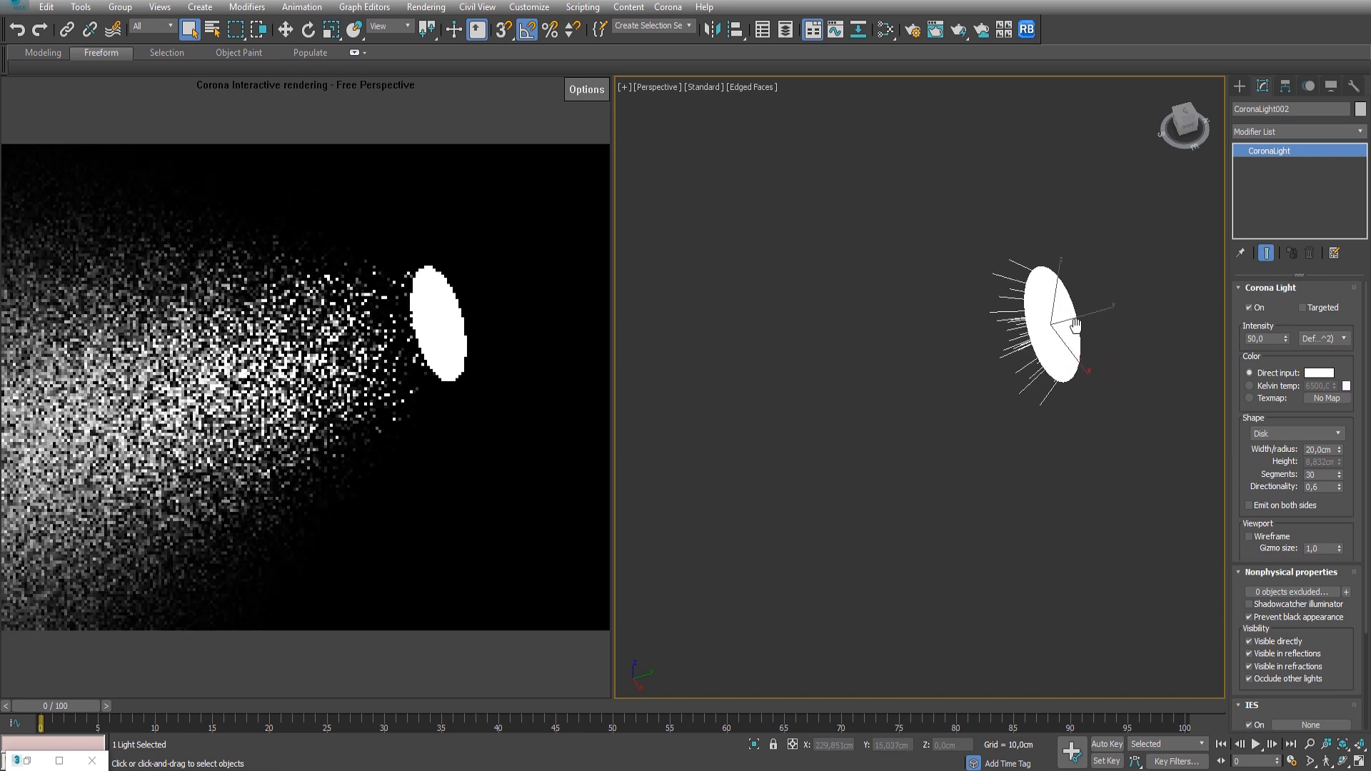
pyautogui.scroll(-3, 1019, 409)
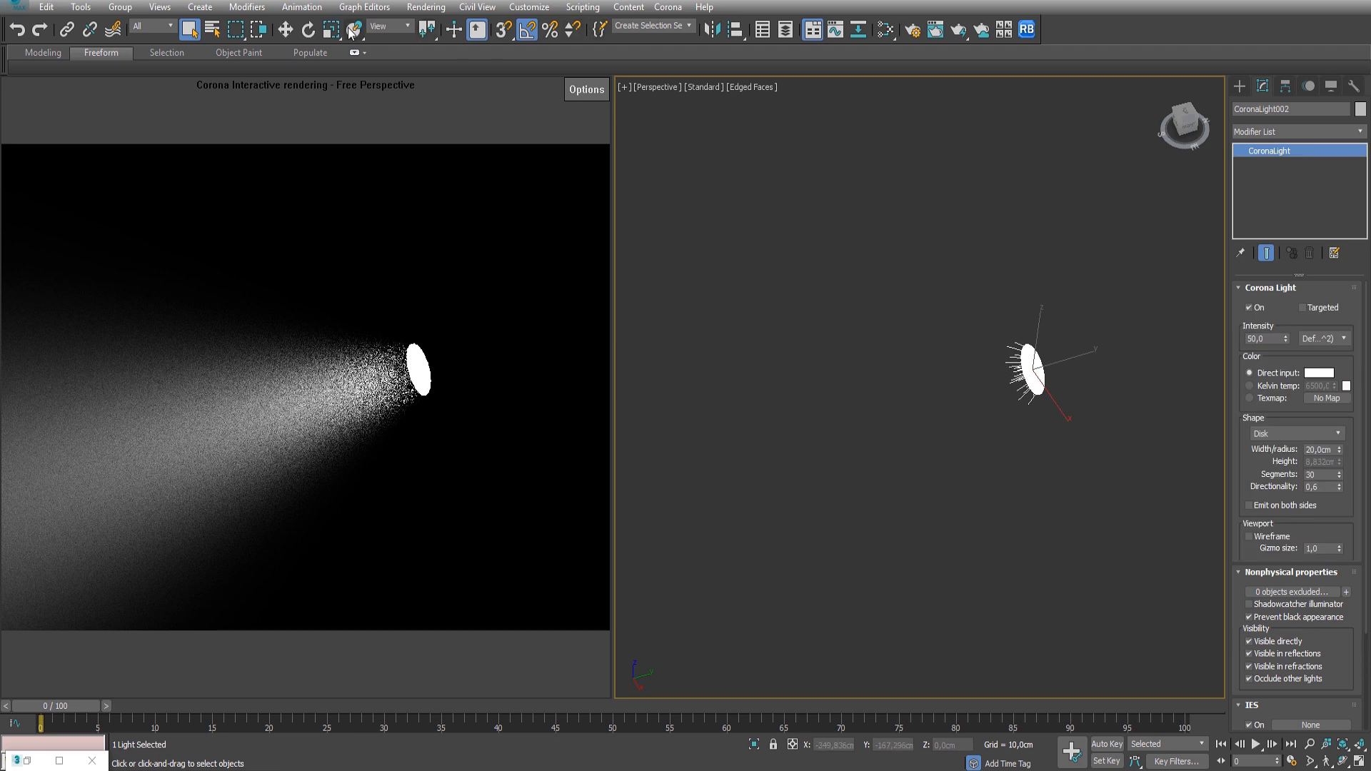
pyautogui.click(284, 29)
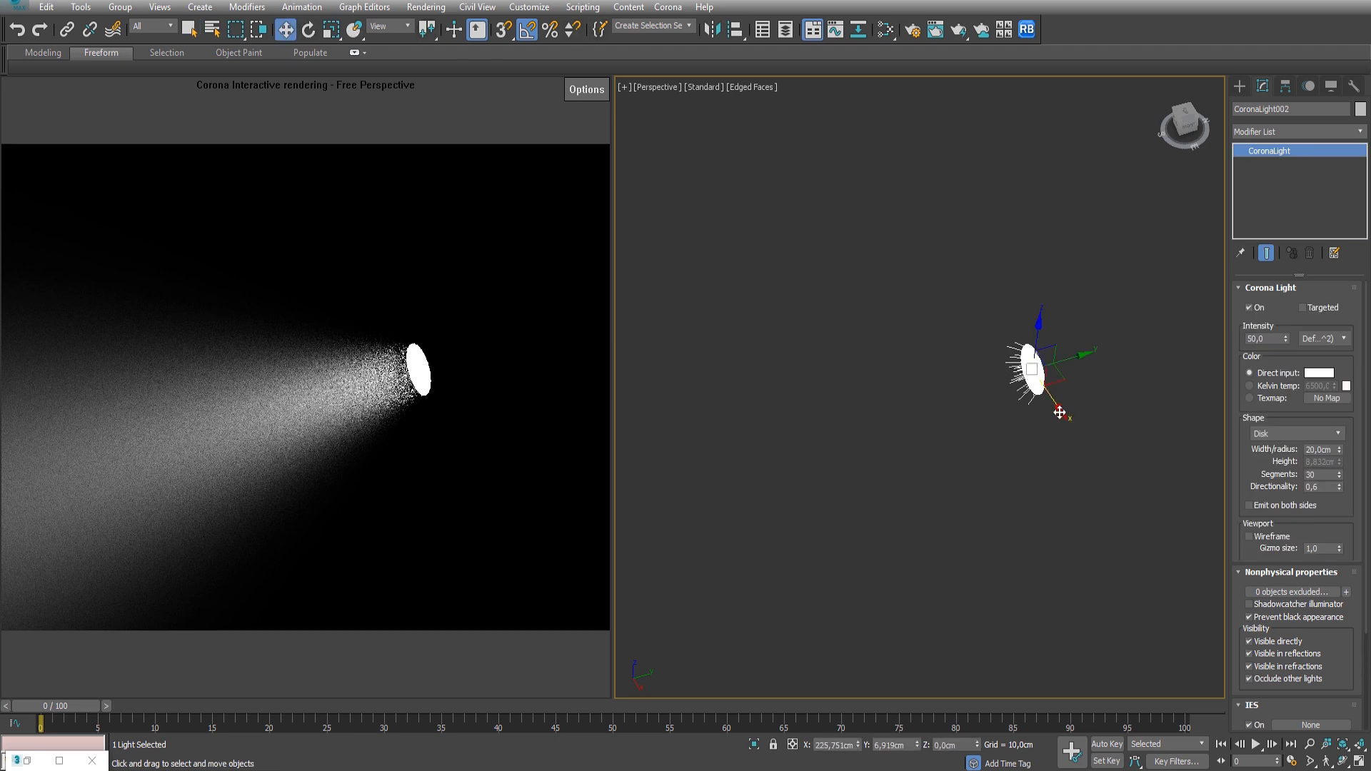
pyautogui.keyDown('shift'); pyautogui.moveTo(1064, 413); pyautogui.dragTo(998, 319); pyautogui.keyUp('shift')
pyautogui.click(687, 449)
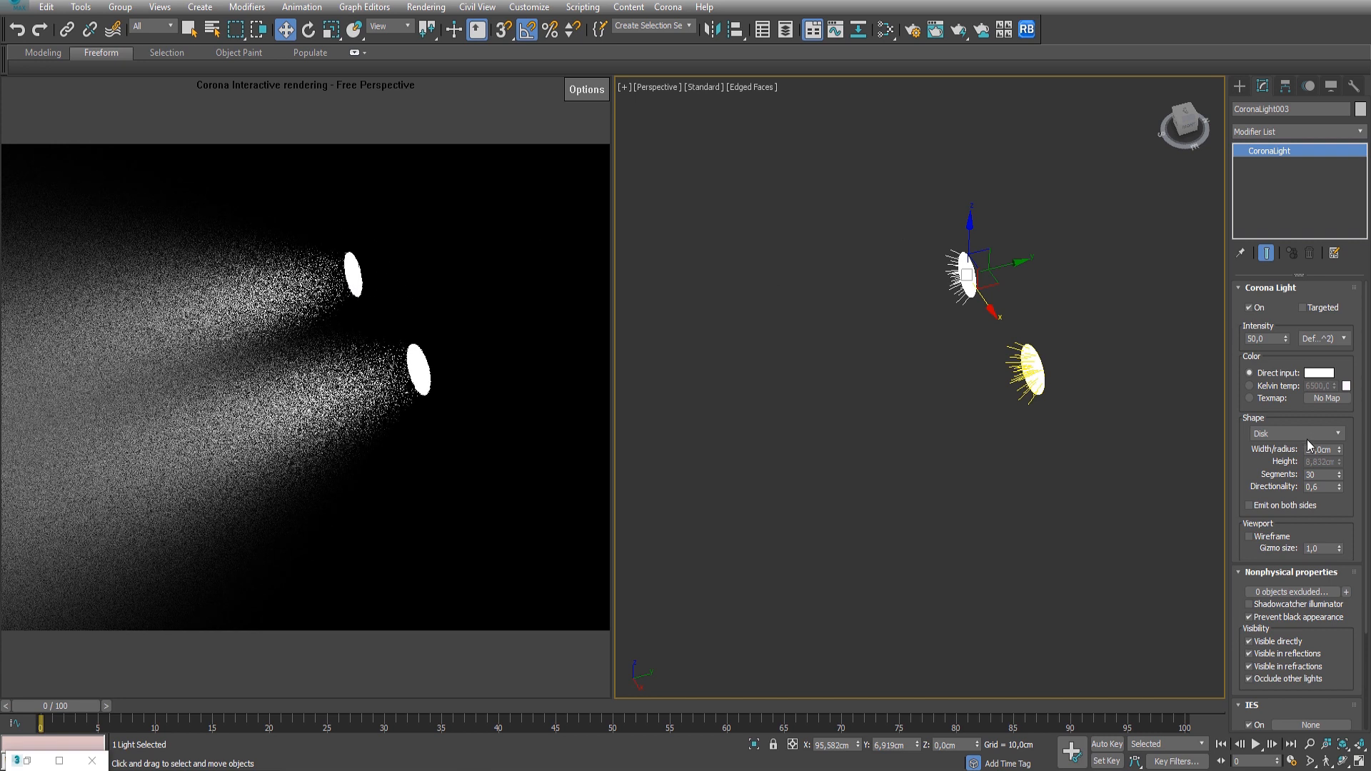
# Step: Set the direct input color of the copied disc light to fully saturated red
pyautogui.click(1318, 372)
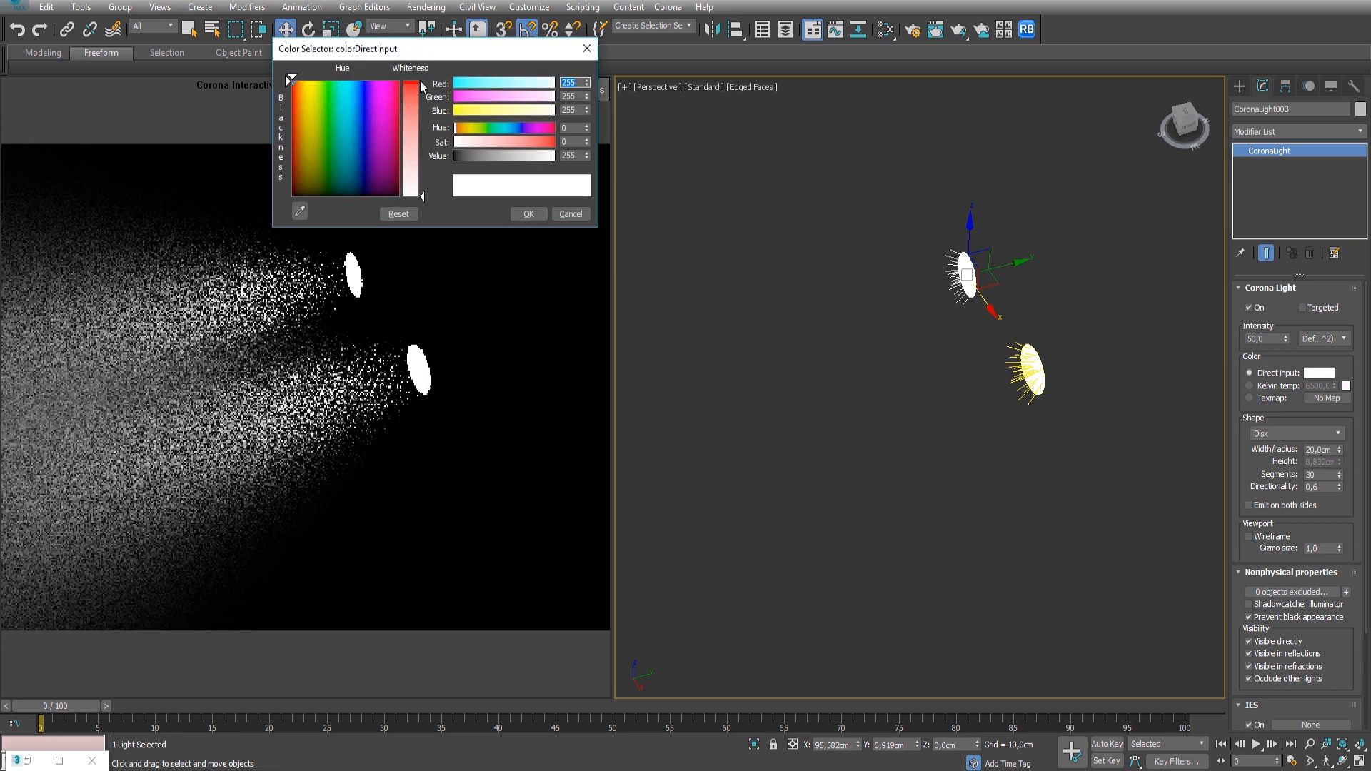
pyautogui.click(419, 82)
pyautogui.click(528, 213)
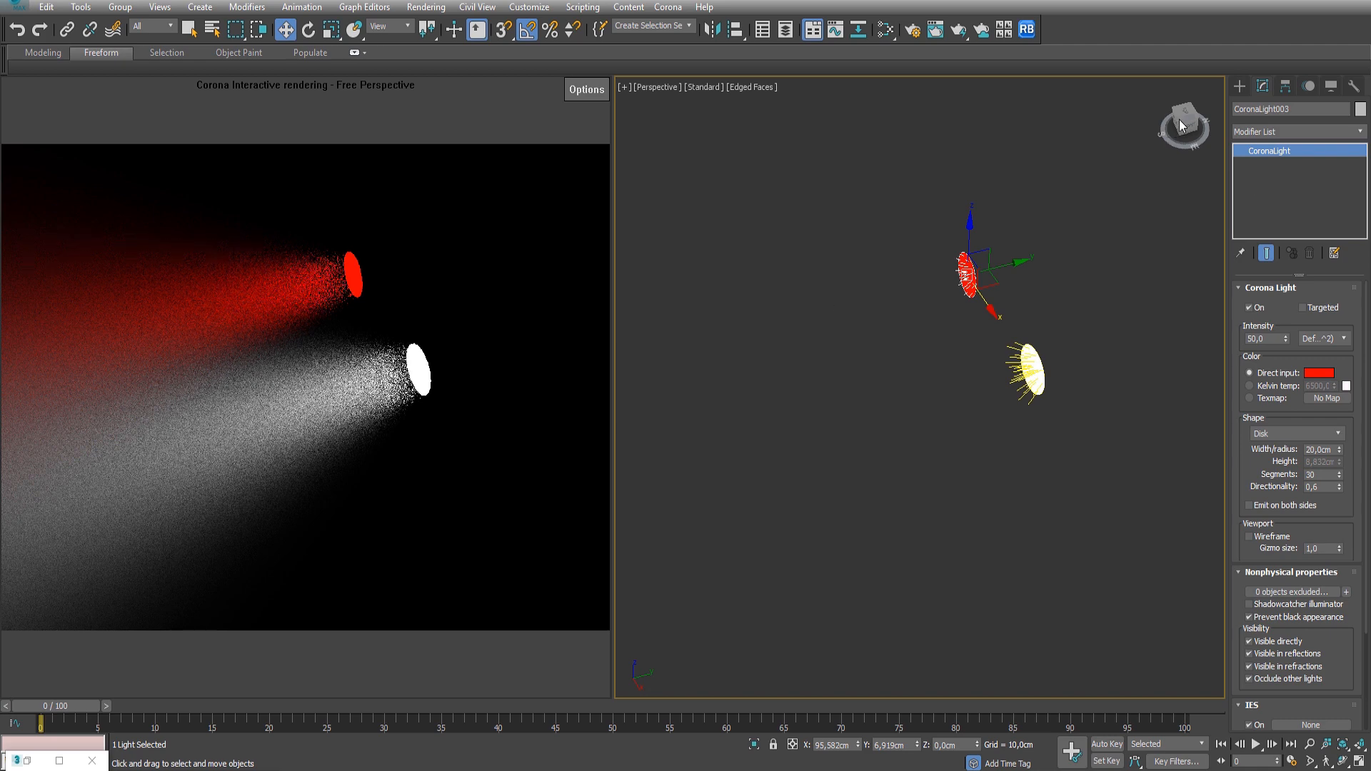
pyautogui.moveTo(1180, 119); pyautogui.dragTo(1182, 125)
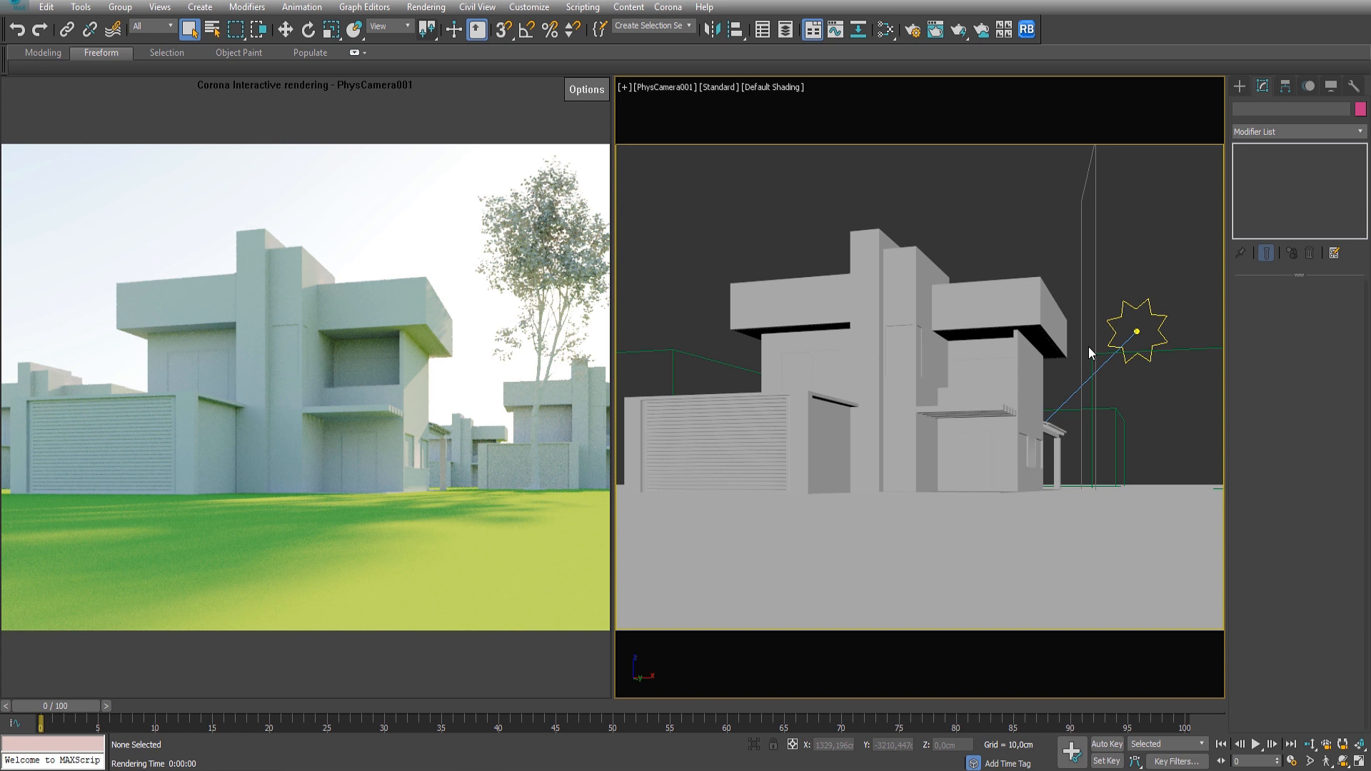
# Step: Enable single bounce only for Material #50 (CoronaVolumeMtl) in the house scene
pyautogui.press('m')
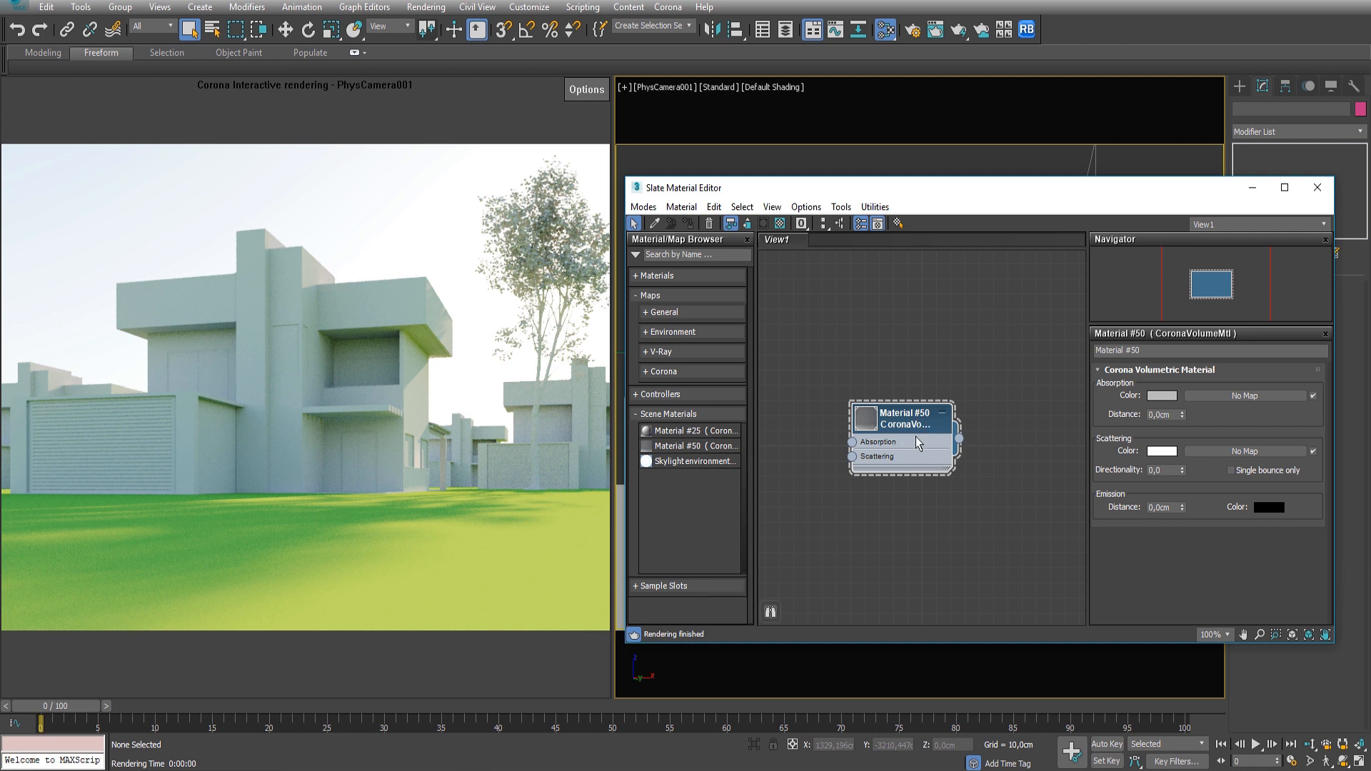
pyautogui.moveTo(1160, 409)
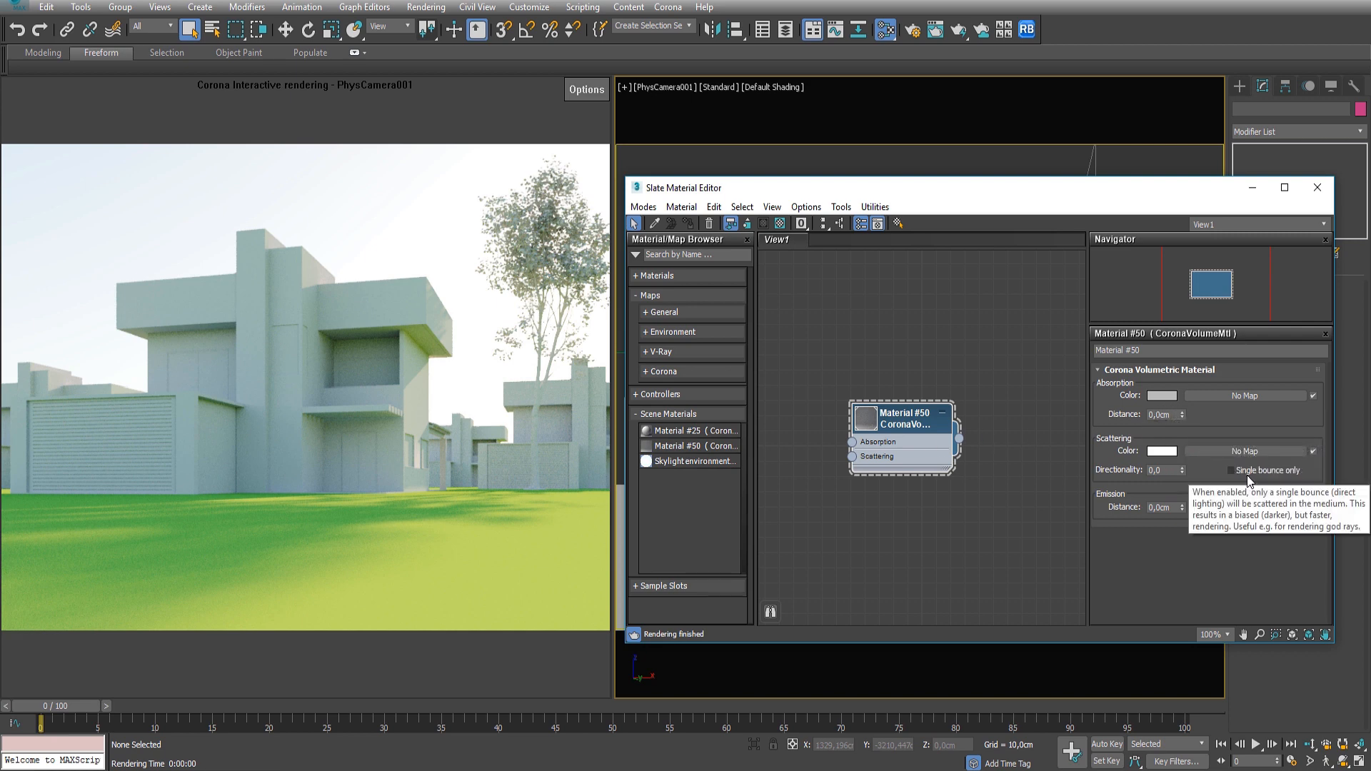
pyautogui.click(1231, 471)
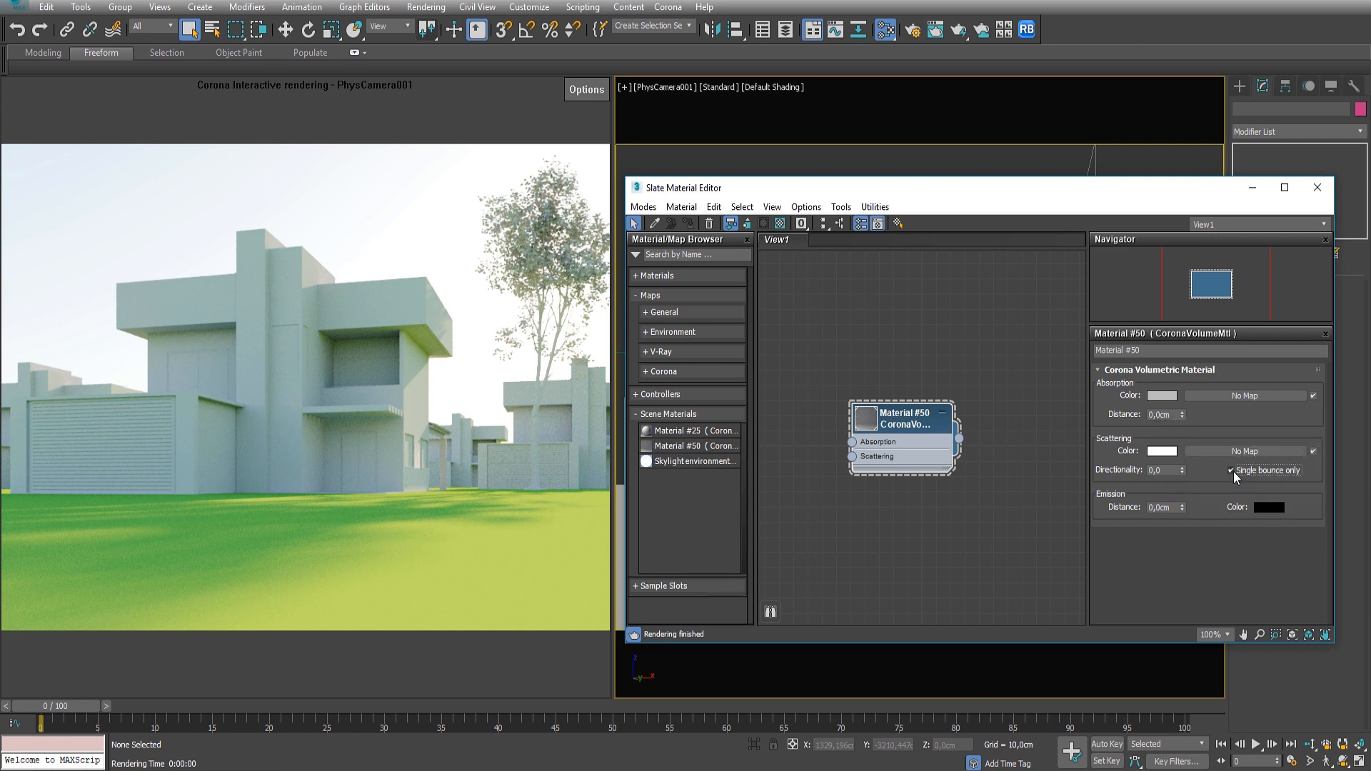
# Step: Set the absorption distance of Material #50 to 5000 cm and reduce it to 3000 cm
pyautogui.click(1177, 414)
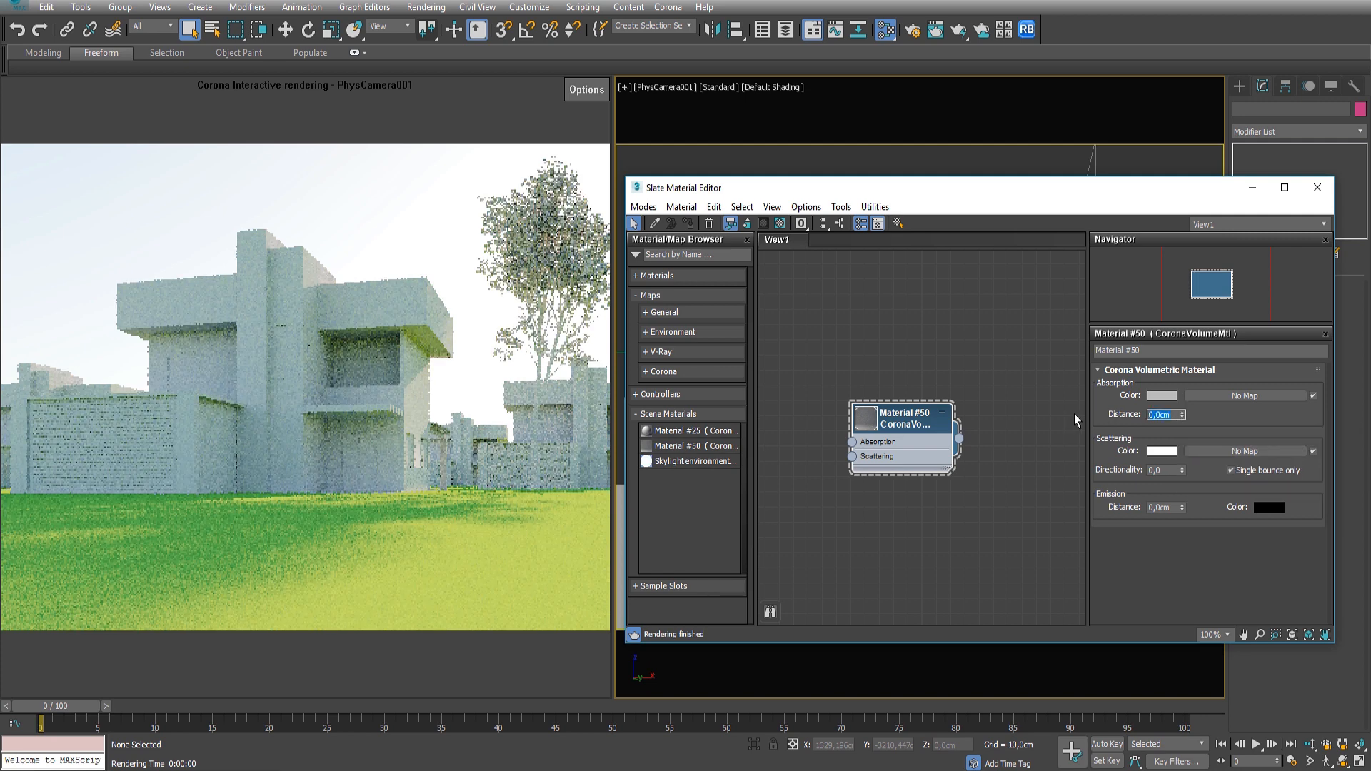
pyautogui.write('5000')
pyautogui.press('Return')
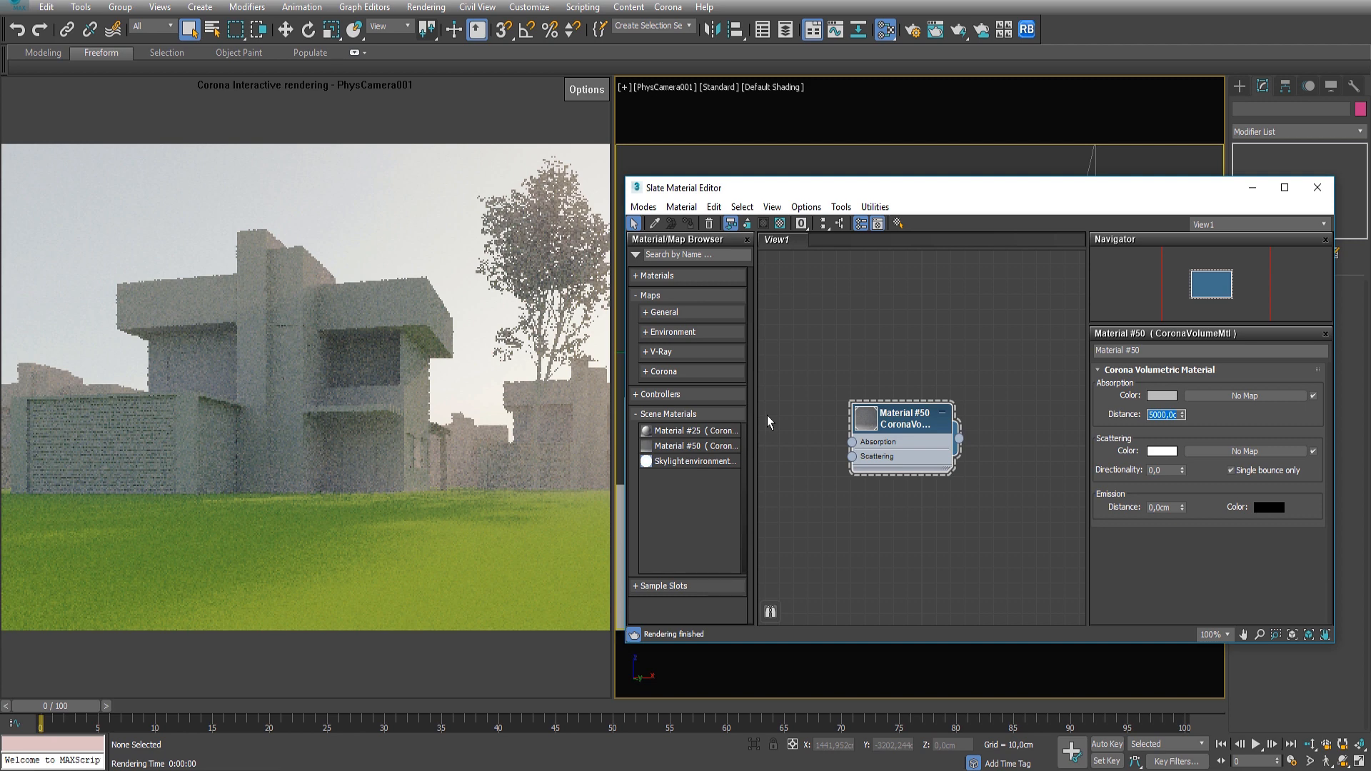
pyautogui.write('3000')
pyautogui.press('Return')
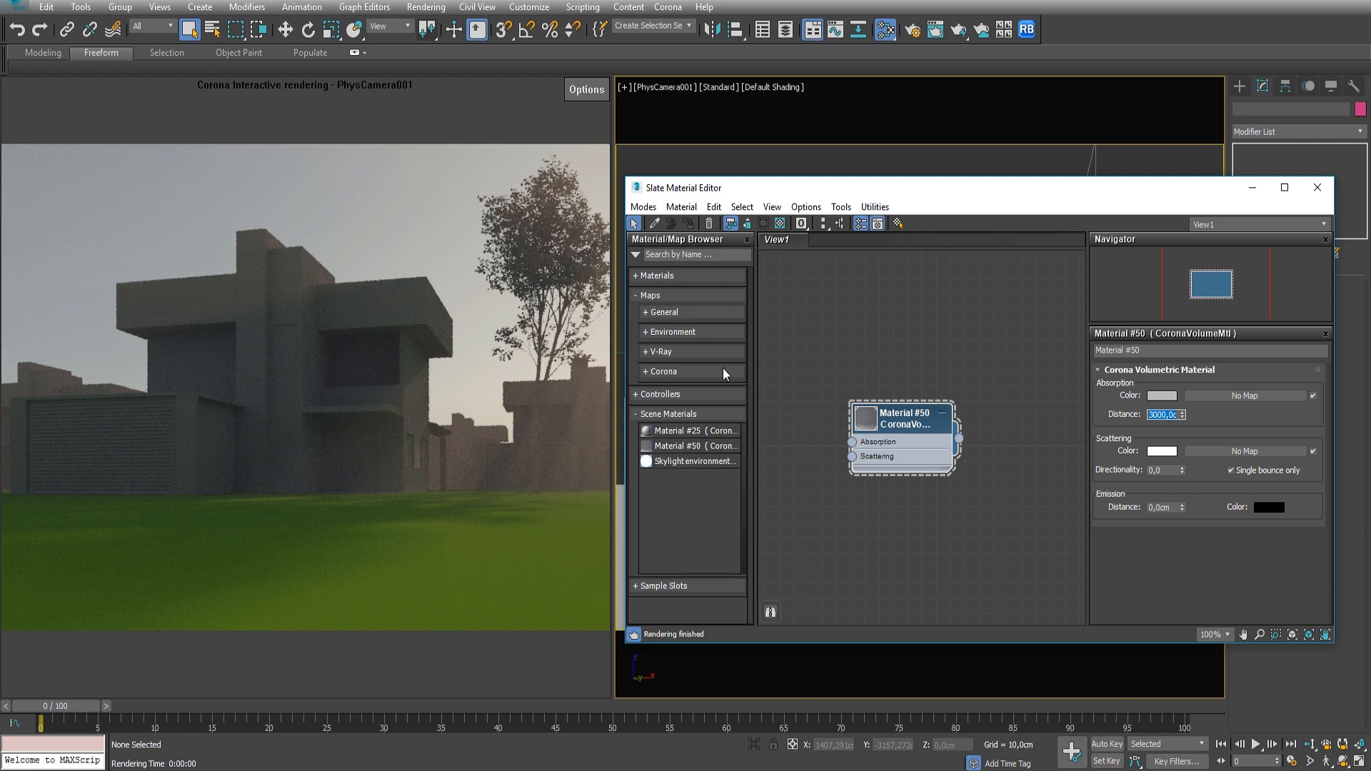
# Step: Try a scattering directionality of 0.25 on Material #50 and raise it to 0.7
pyautogui.click(1157, 470)
pyautogui.write(',25')
pyautogui.press('Return')
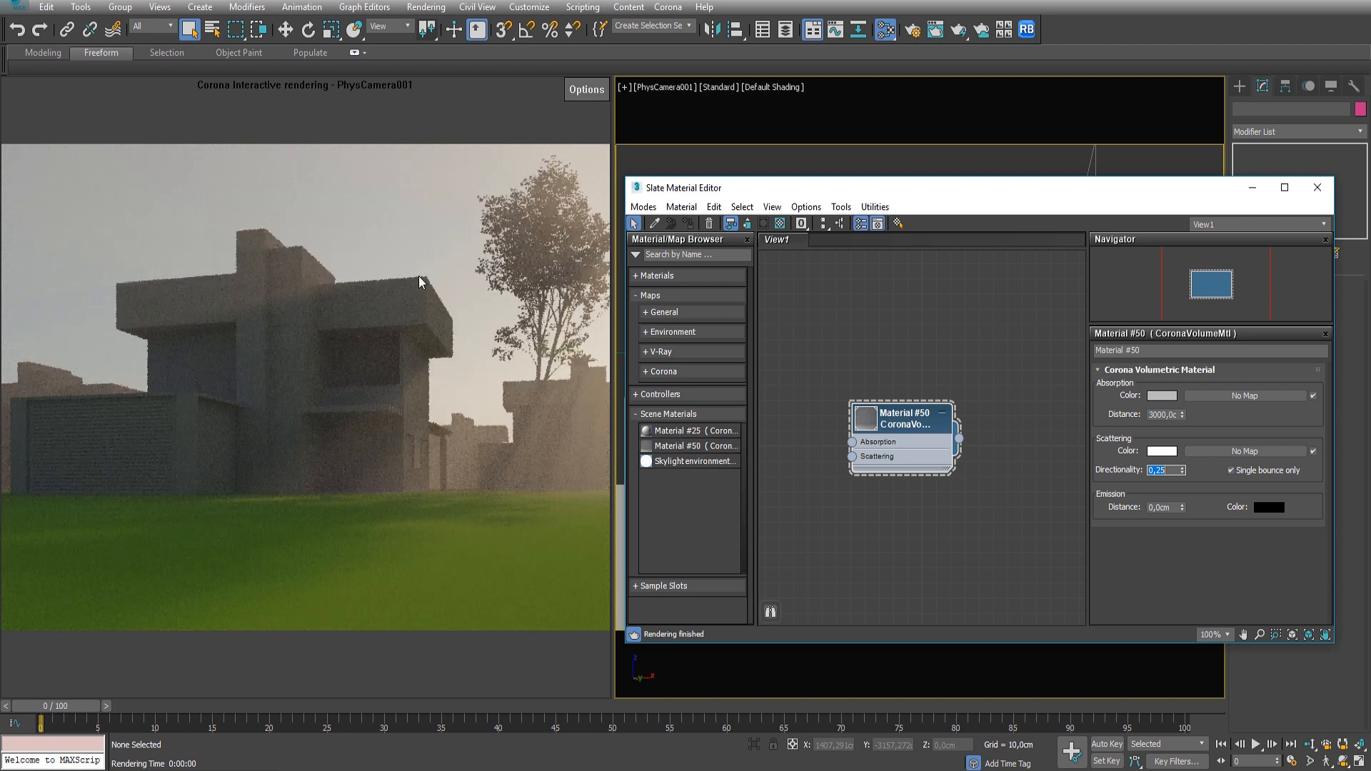
pyautogui.write('0,7')
pyautogui.press('Return')
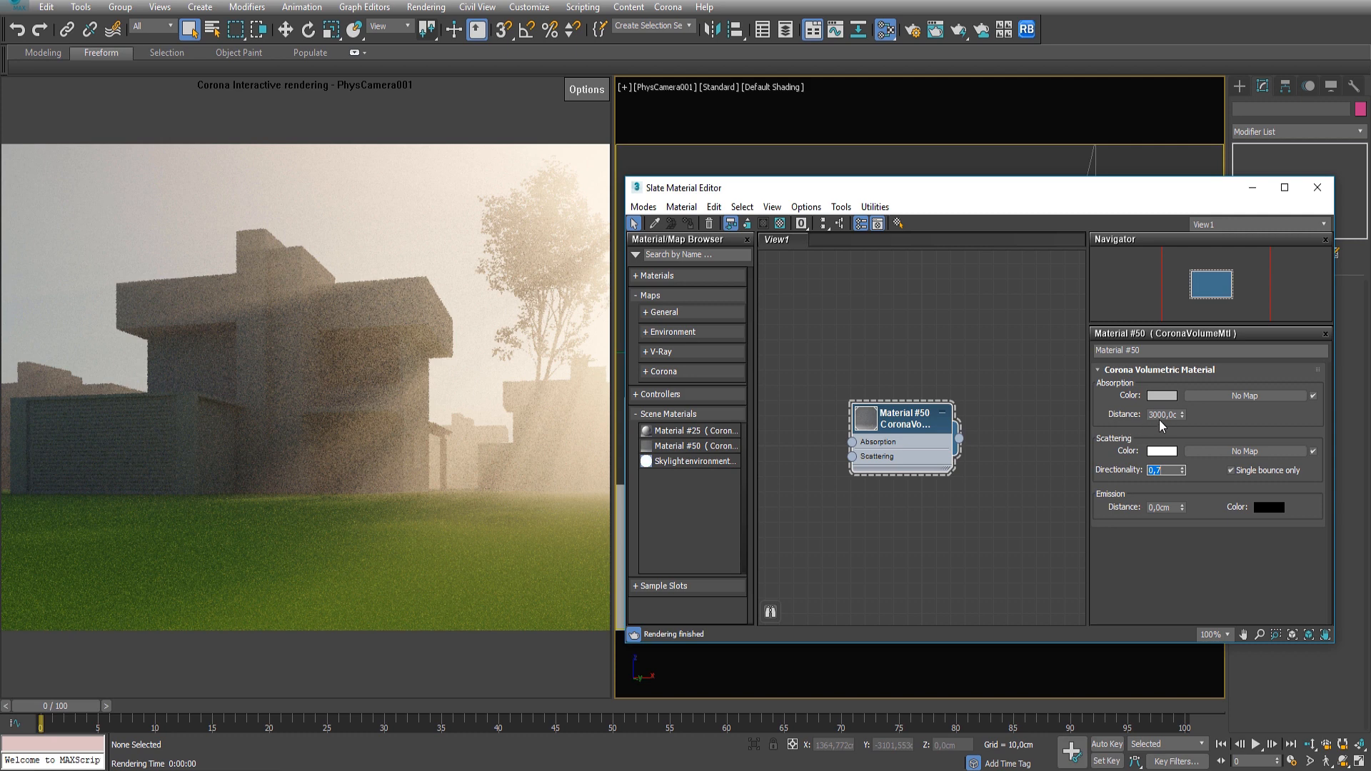
# Step: Raise the absorption distance of Material #50 to 5000 cm
pyautogui.doubleClick(1159, 415)
pyautogui.write('5000')
pyautogui.press('Return')
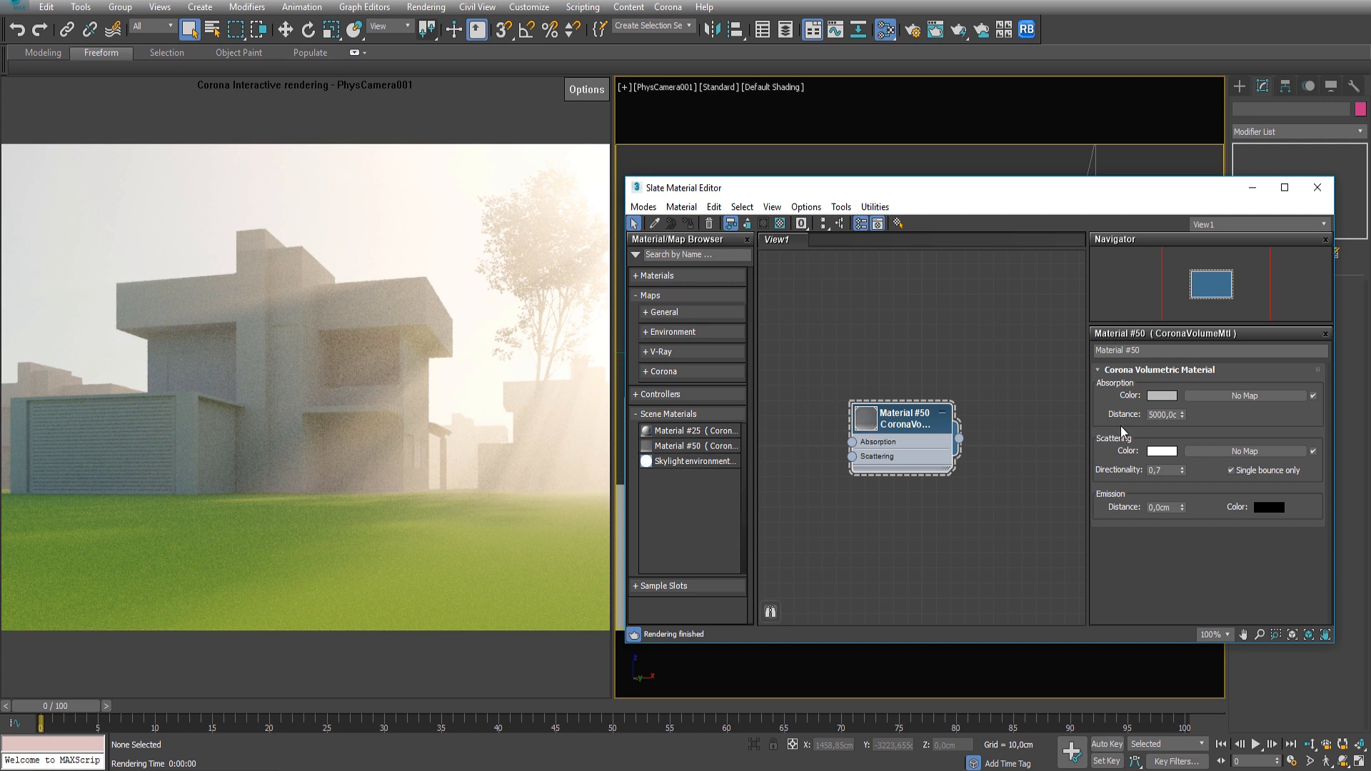
# Step: Set the absorption distance of Material #50 to 100000 cm to thin out the fog around the house
pyautogui.click(514, 769)
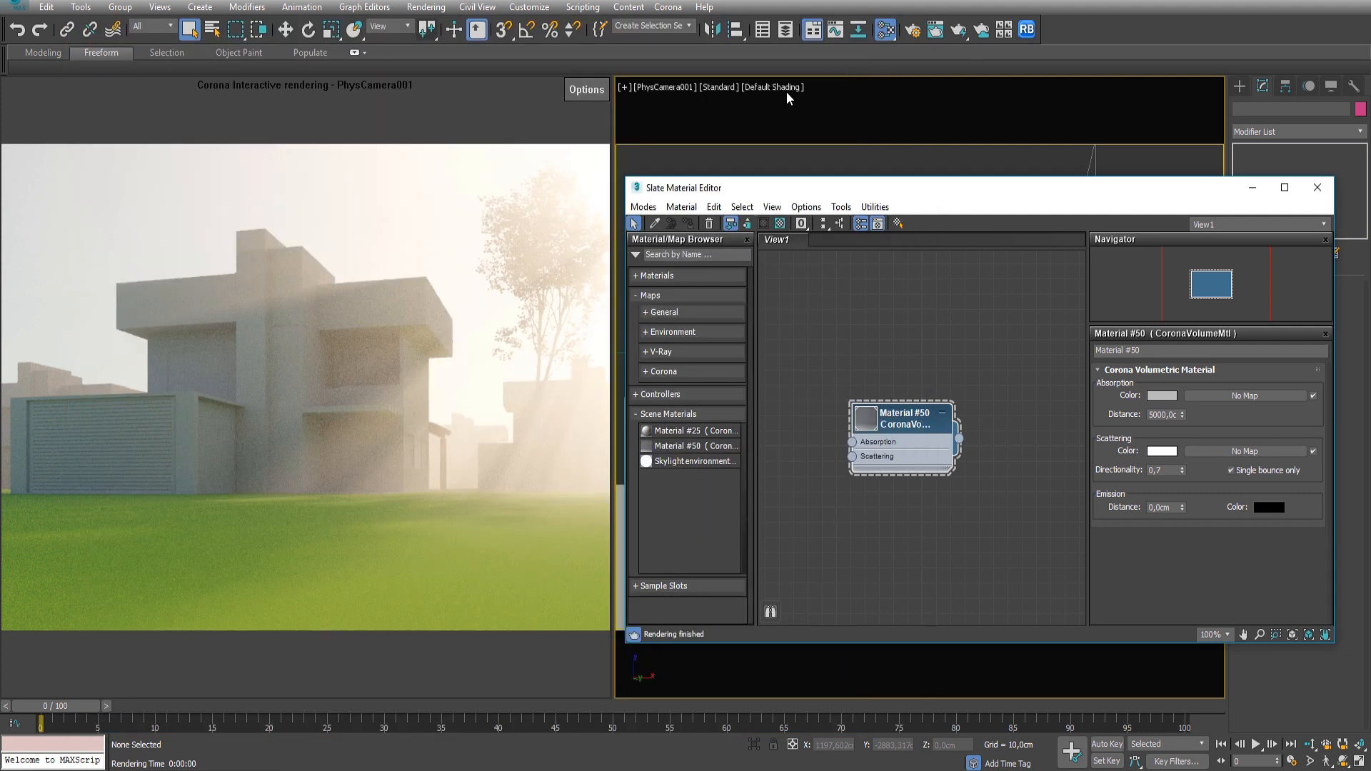
pyautogui.click(842, 33)
pyautogui.doubleClick(1162, 417)
pyautogui.write('100000')
pyautogui.press('Return')
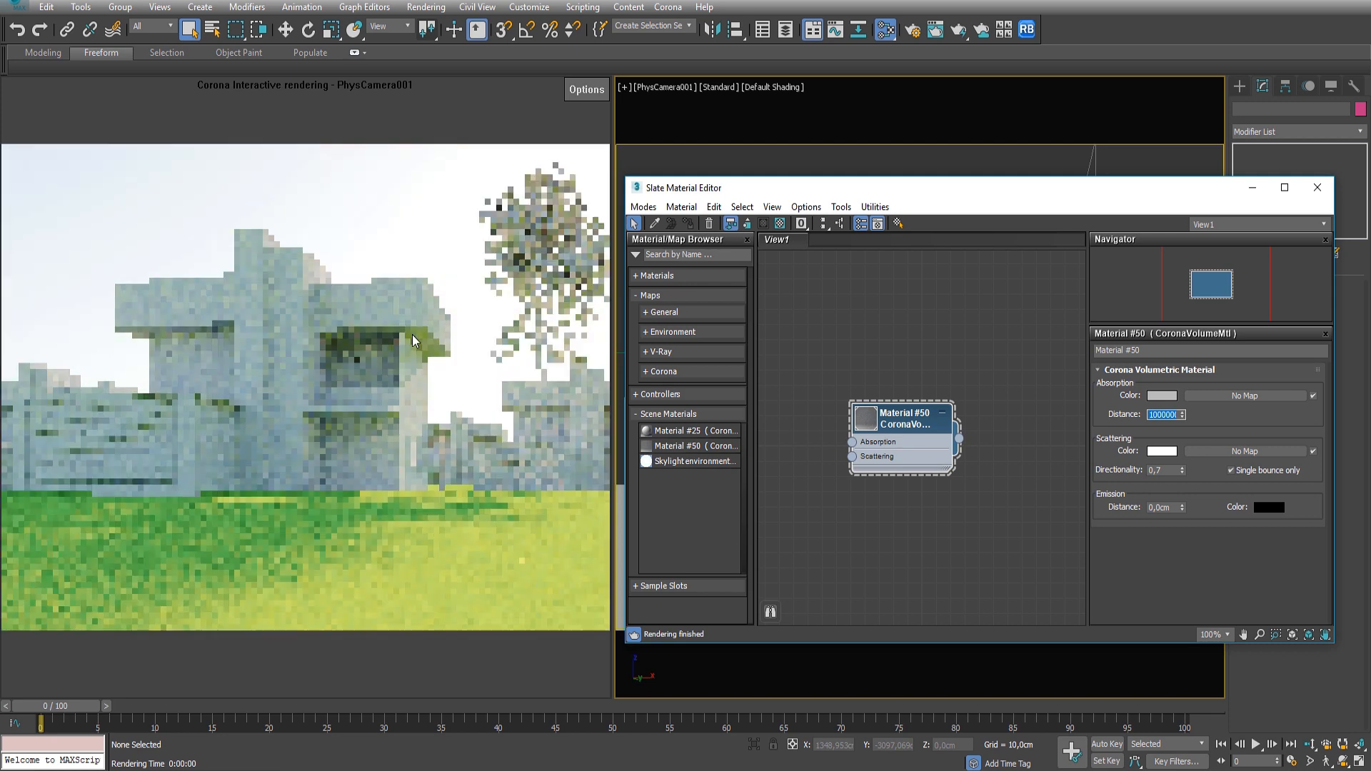
pyautogui.click(374, 349)
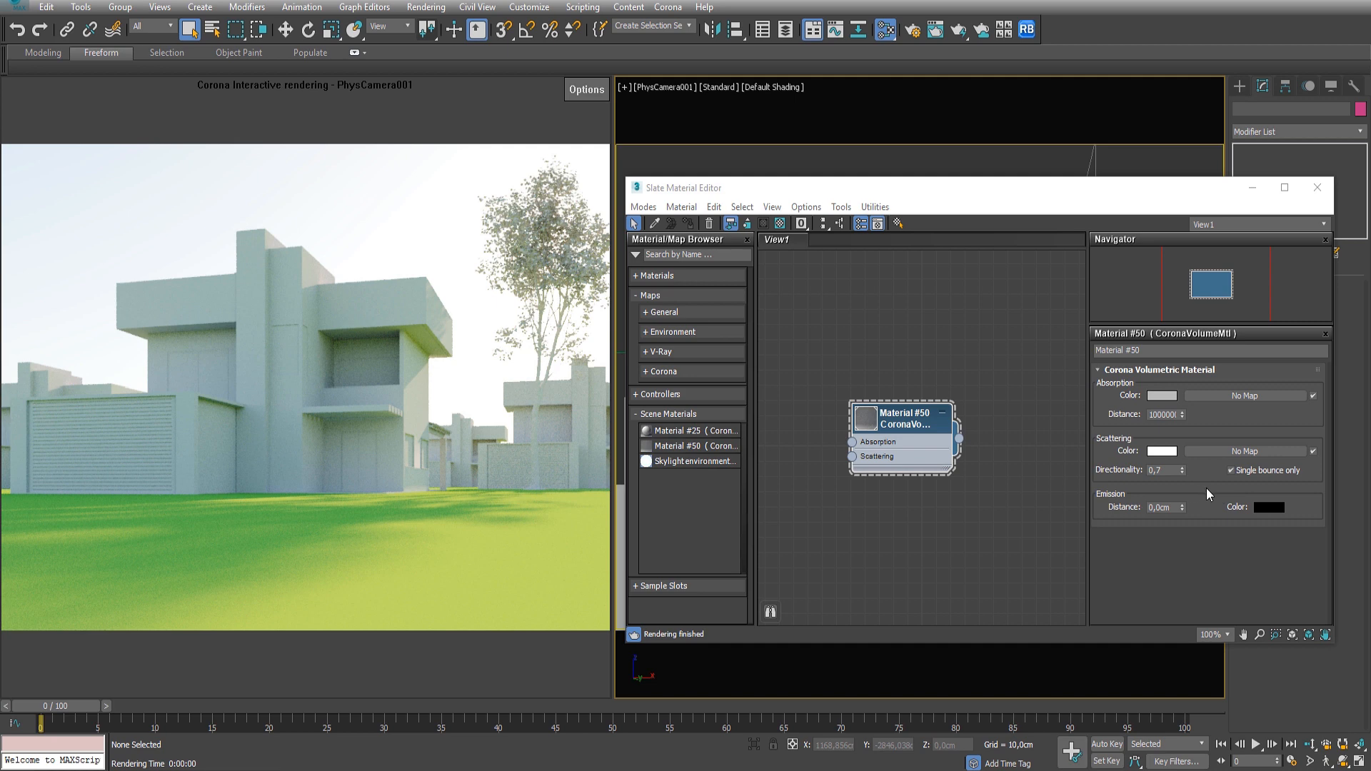
# Step: Give Material #50 a white emission color and set its emission distance to 10 km
pyautogui.click(1271, 508)
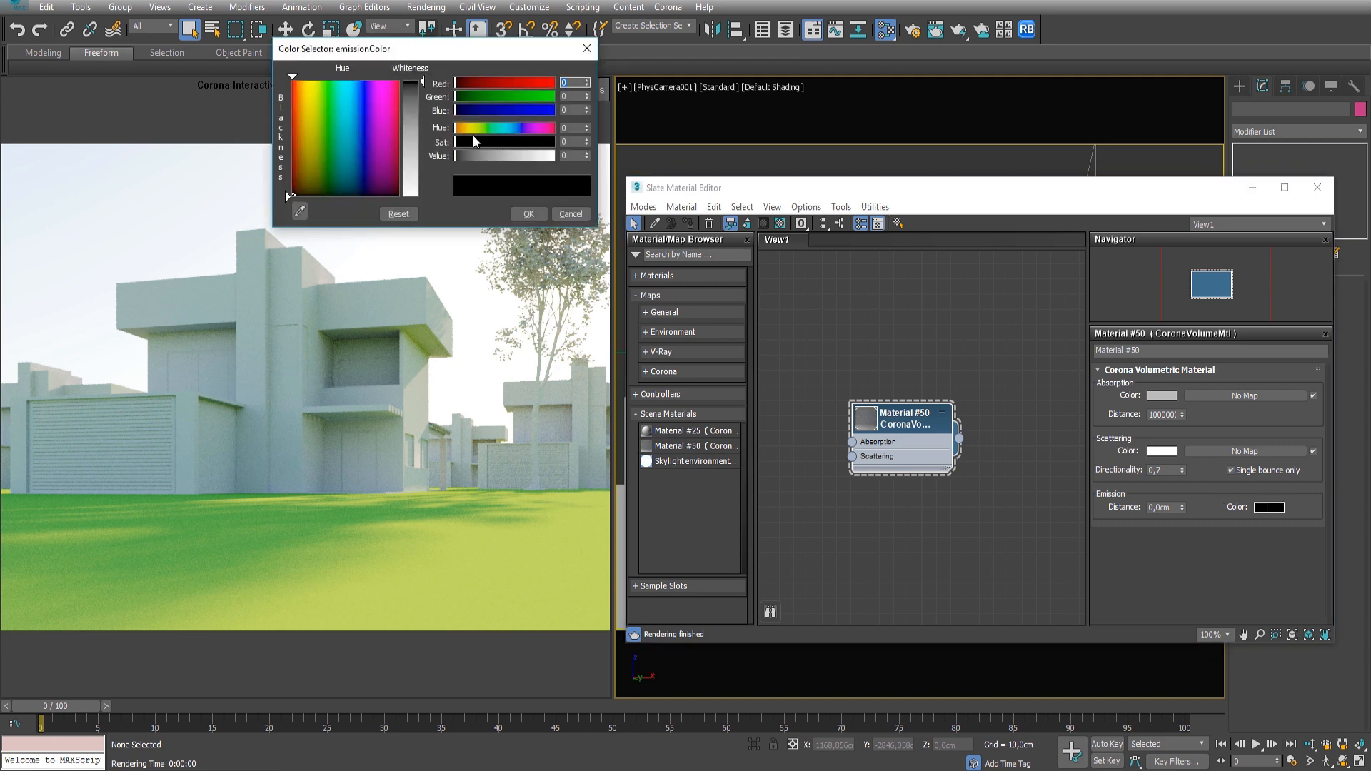
pyautogui.moveTo(473, 156); pyautogui.dragTo(553, 156)
pyautogui.click(521, 216)
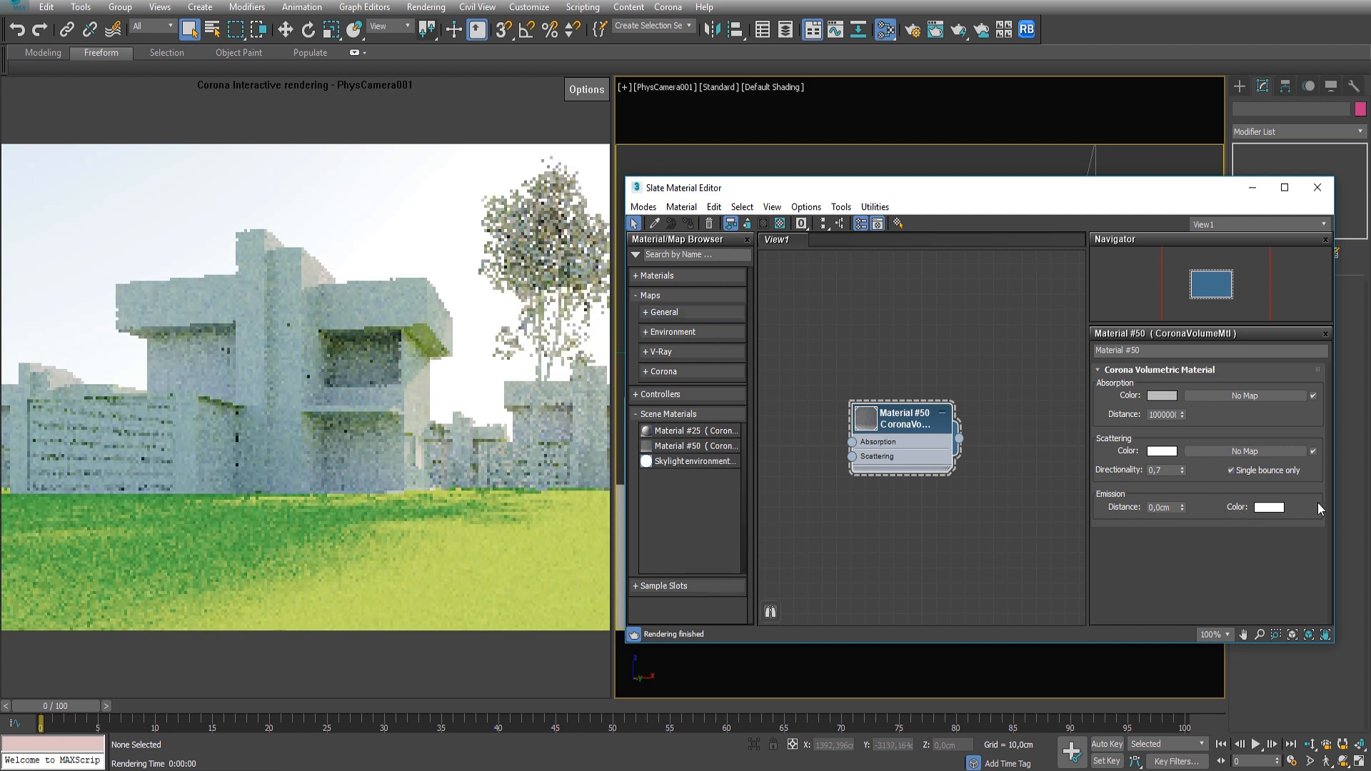
pyautogui.click(1169, 509)
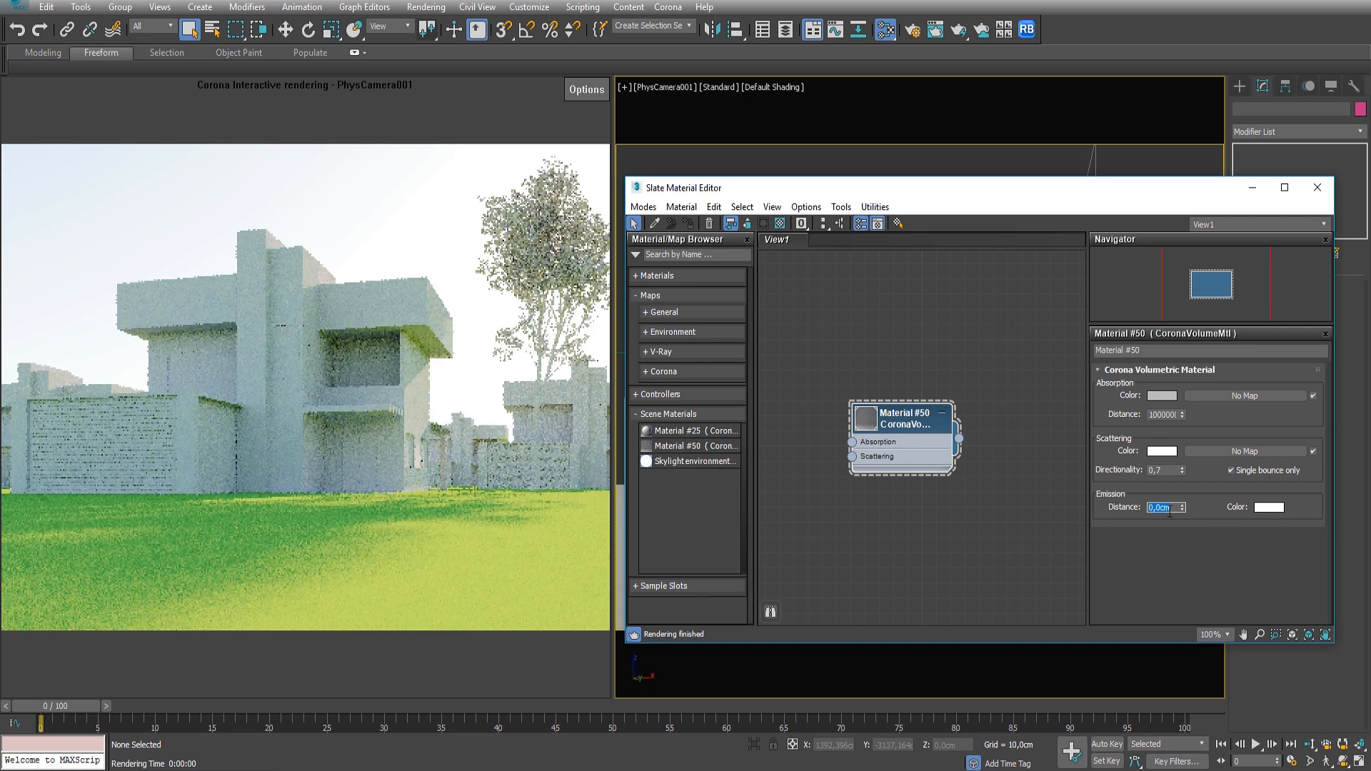
pyautogui.write('10km')
pyautogui.press('Return')
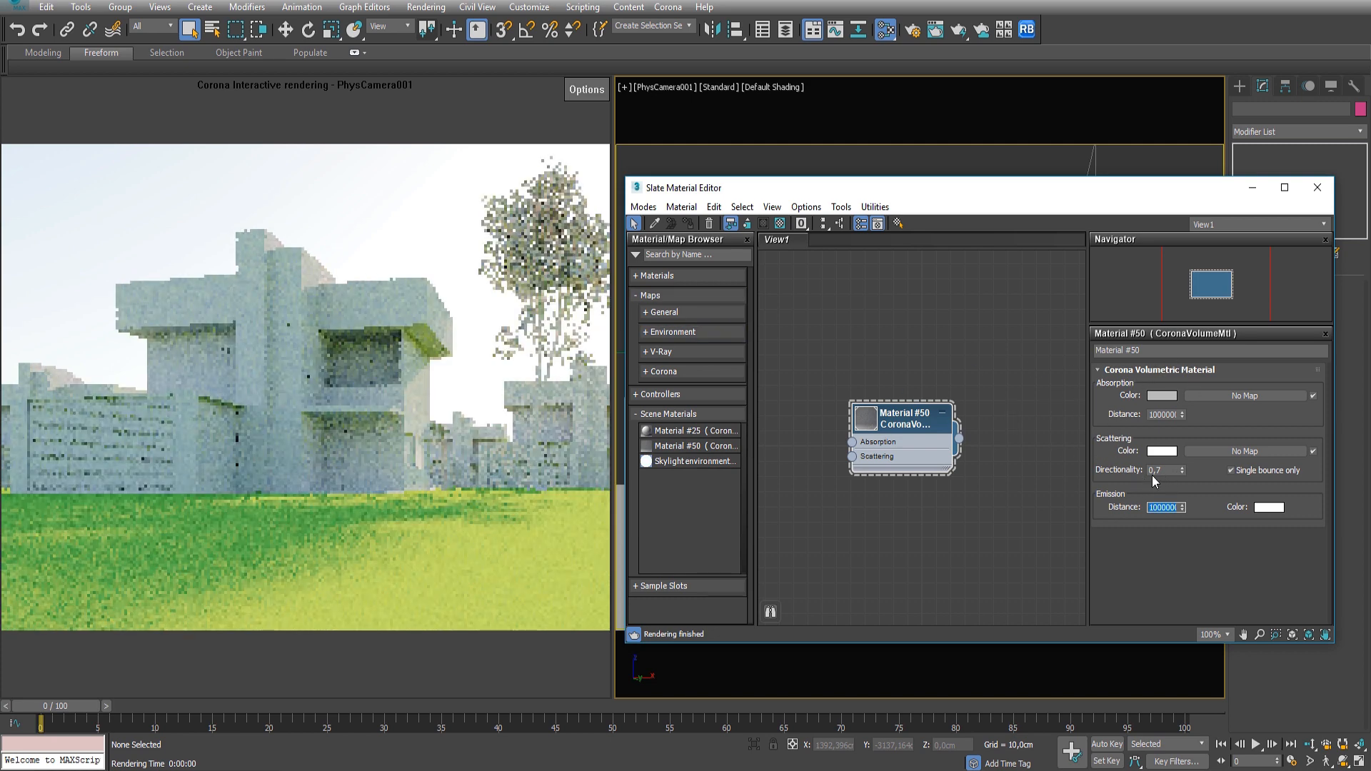
# Step: Reset the scattering directionality of Material #50 to 0 and set its emission and absorption distances to 15 m each
pyautogui.rightClick(1182, 469)
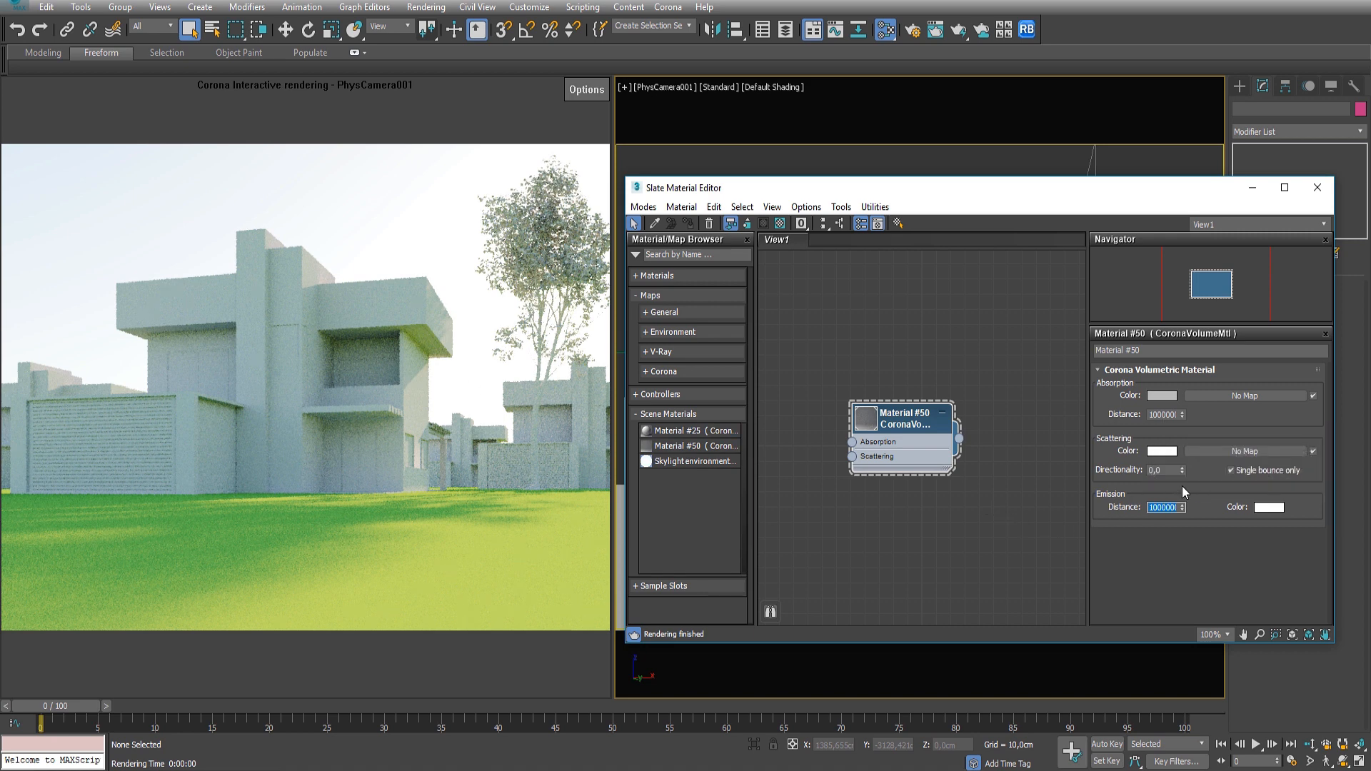
pyautogui.press('Return')
pyautogui.click(1167, 414)
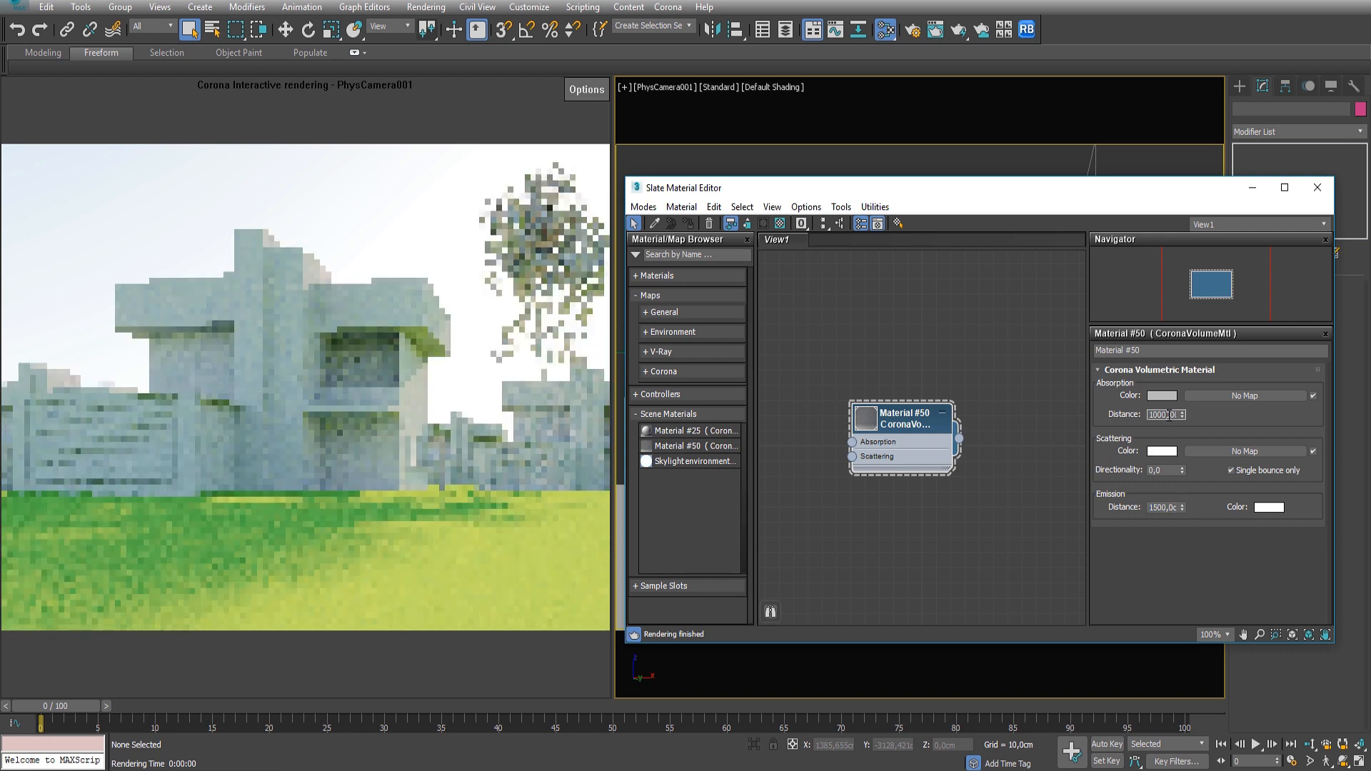
pyautogui.write('15m')
pyautogui.press('Return')
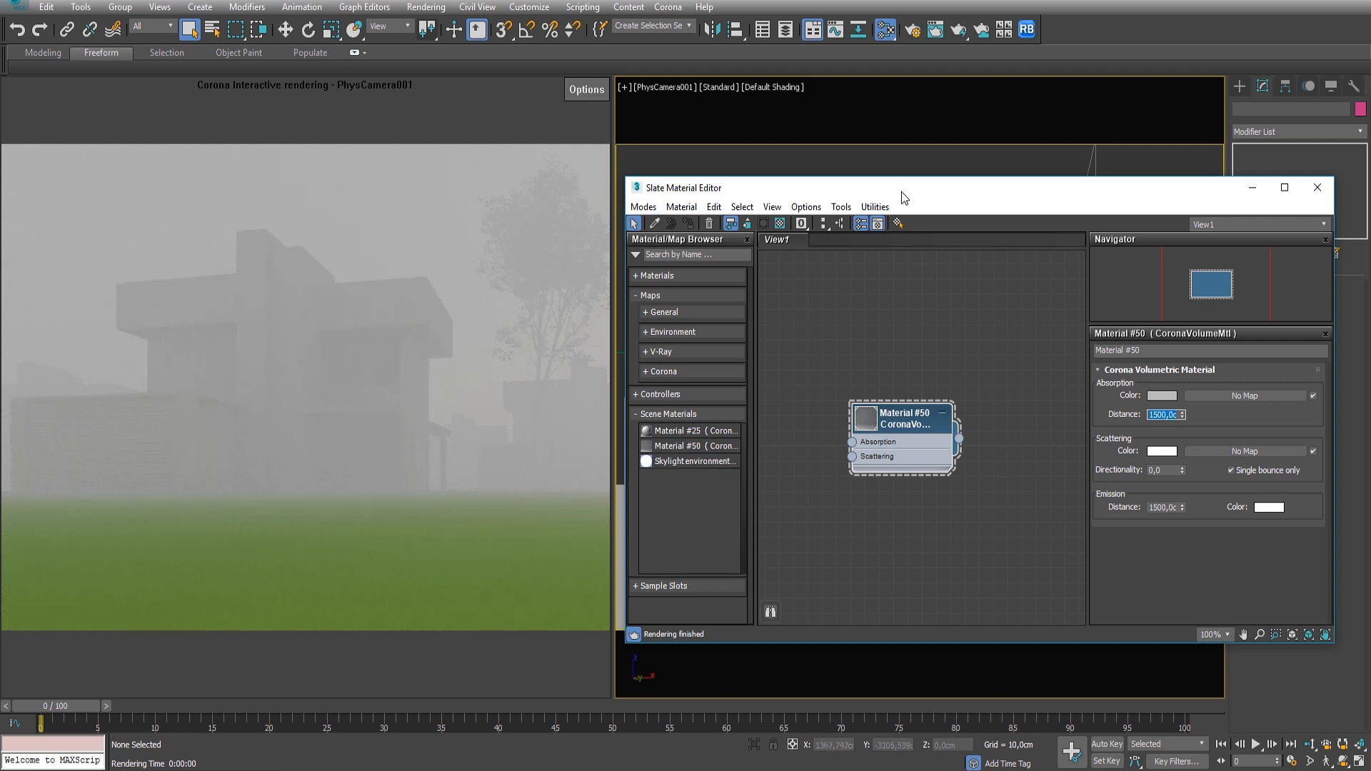
# Step: Delete the Corona Sun light beside the house, moving the material editor aside and back as needed
pyautogui.moveTo(901, 191); pyautogui.dragTo(807, 508)
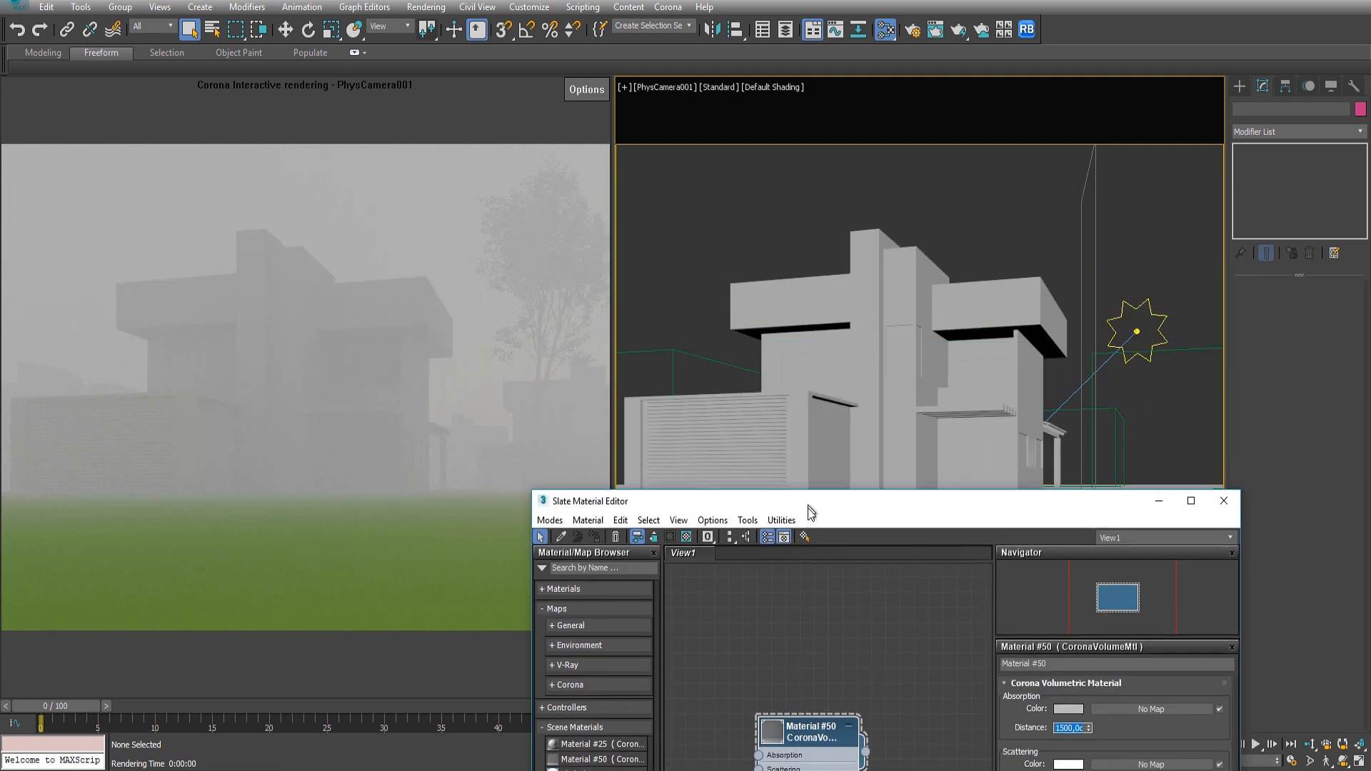
pyautogui.click(1136, 331)
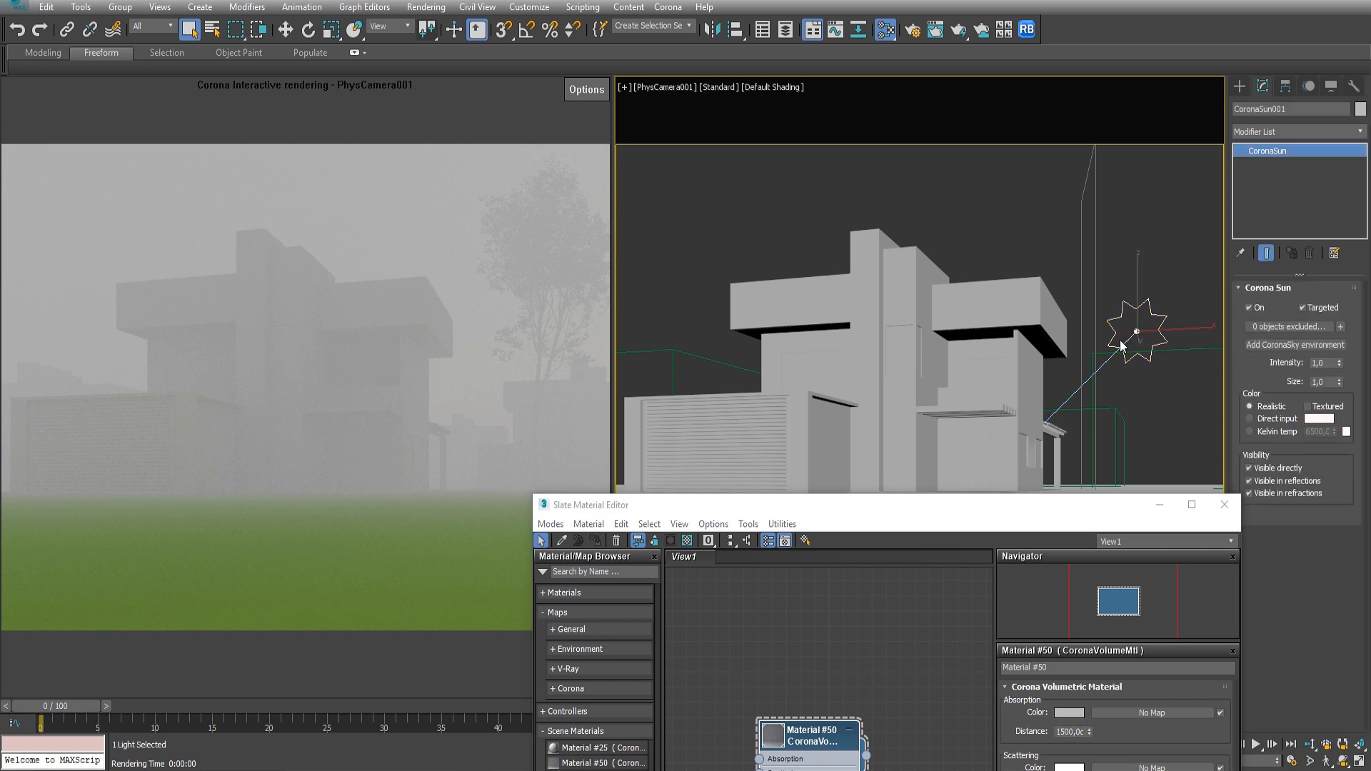
pyautogui.press('Delete')
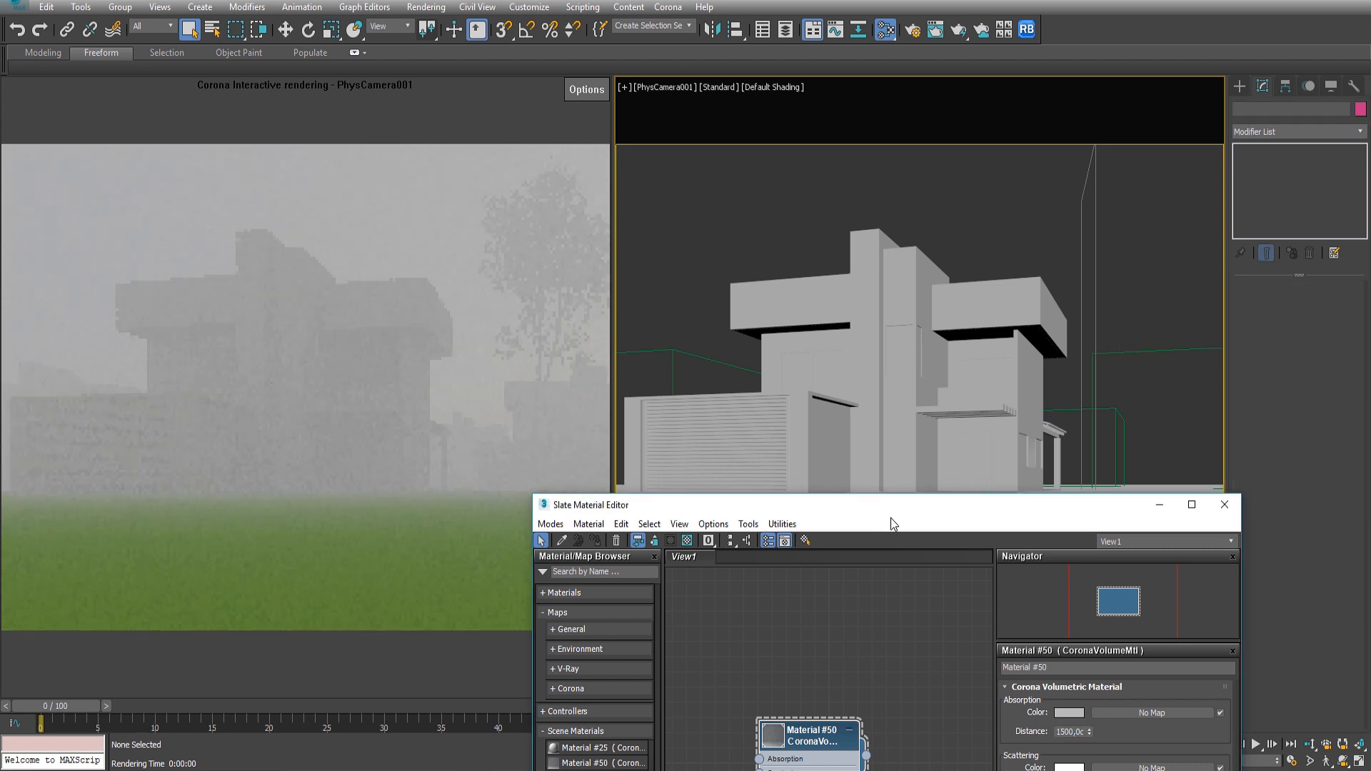
pyautogui.moveTo(867, 508); pyautogui.dragTo(981, 205)
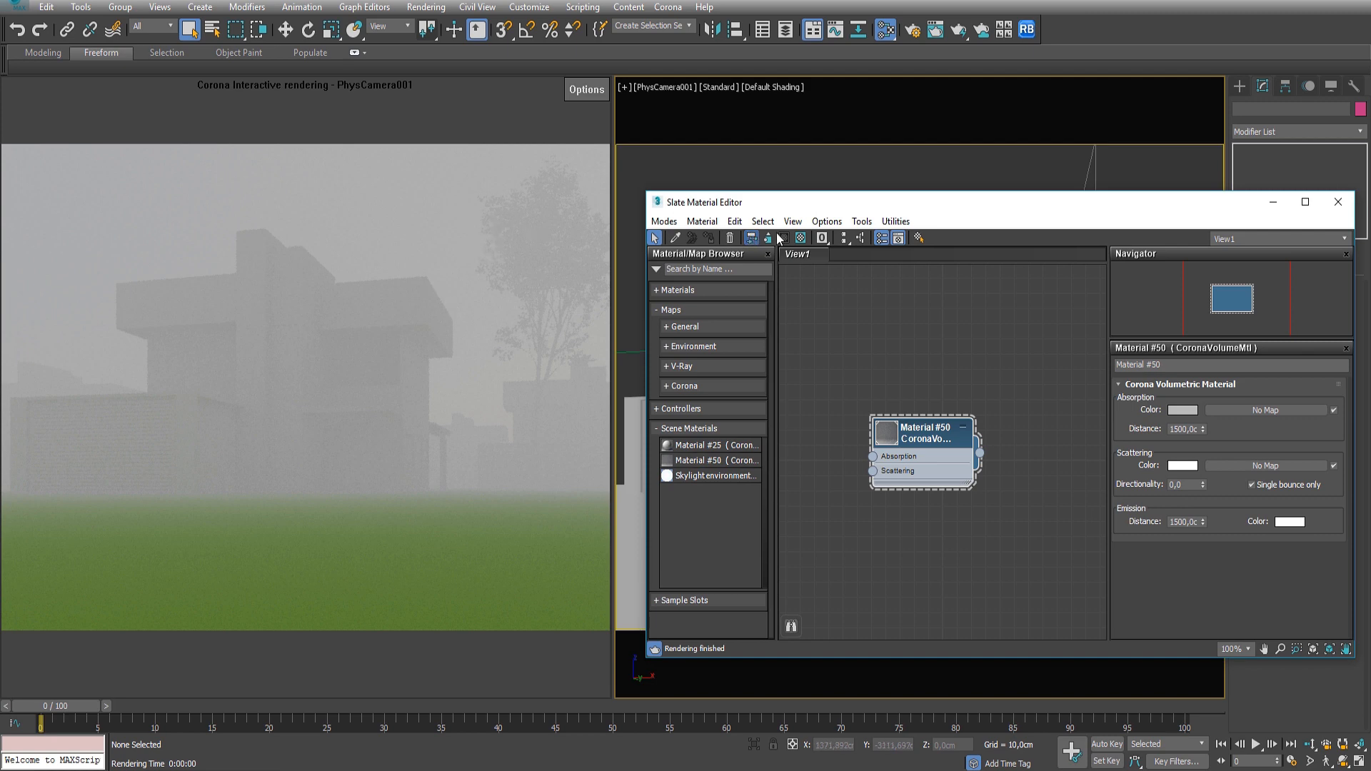
pyautogui.moveTo(838, 201); pyautogui.dragTo(816, 182)
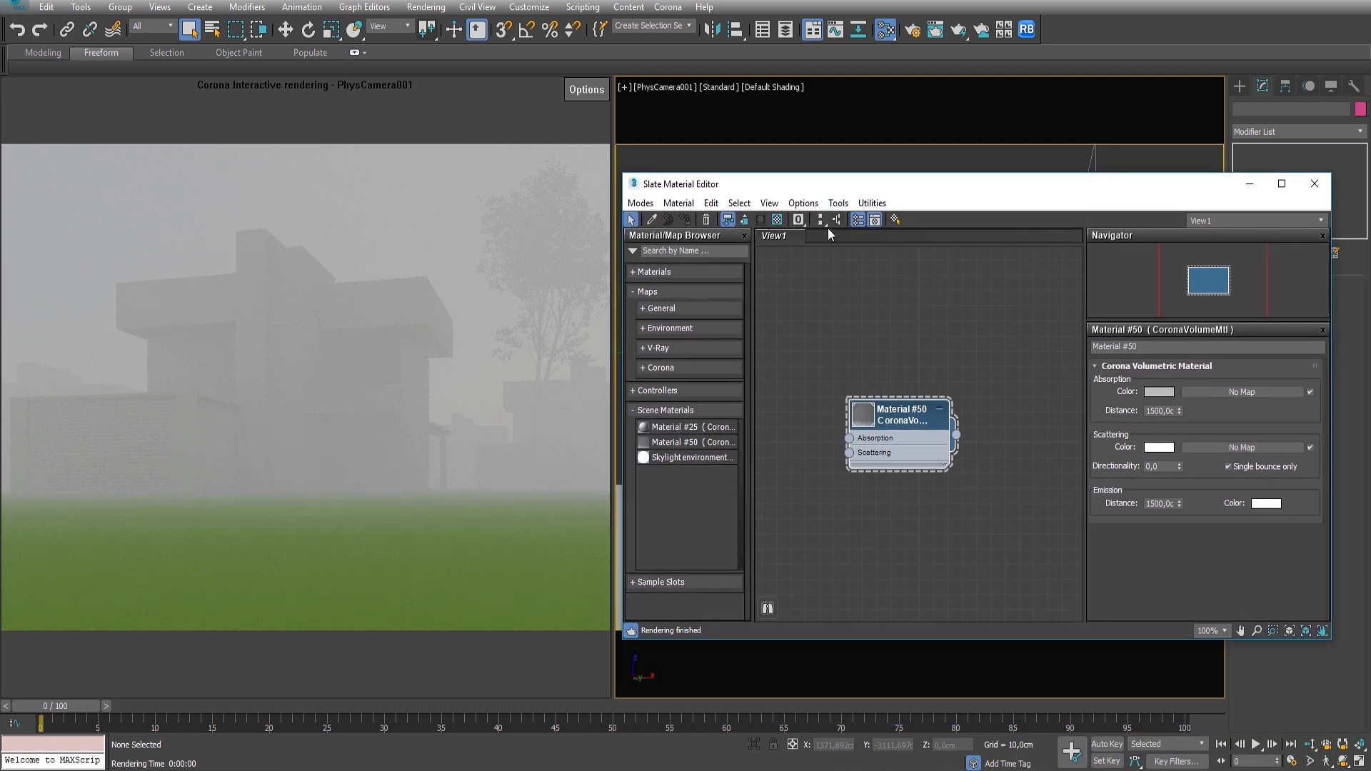
# Step: Start a full render of the PhysCamera001 view and examine the fog over the house facade up close
pyautogui.click(425, 7)
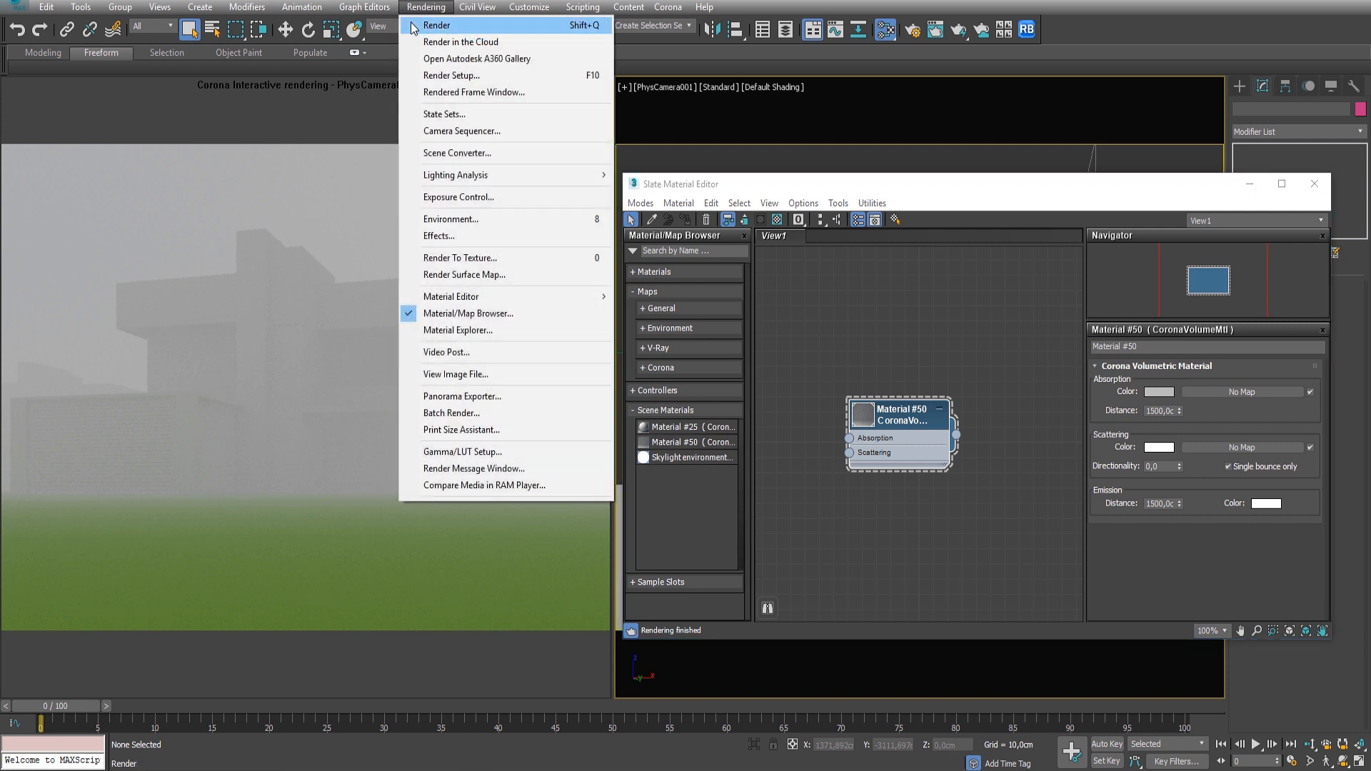
pyautogui.click(413, 26)
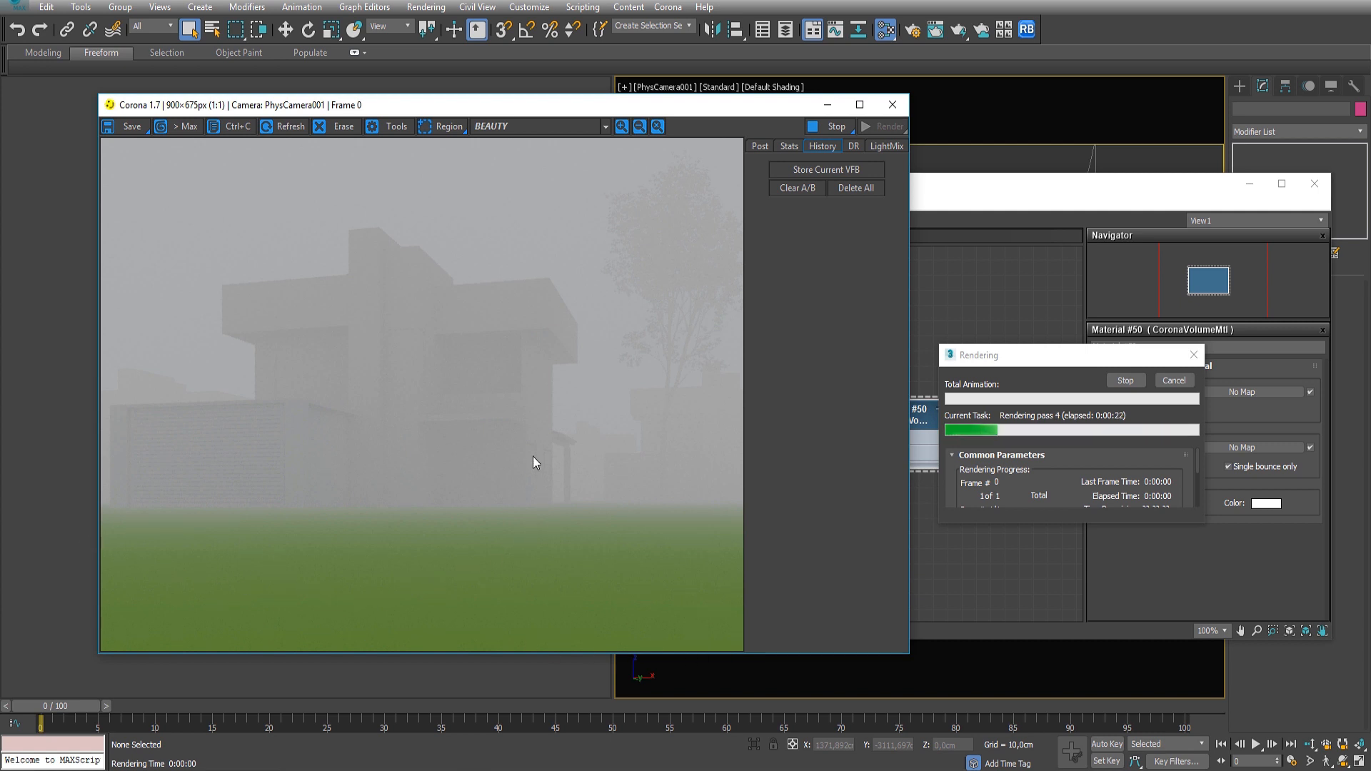
pyautogui.scroll(1, 533, 456)
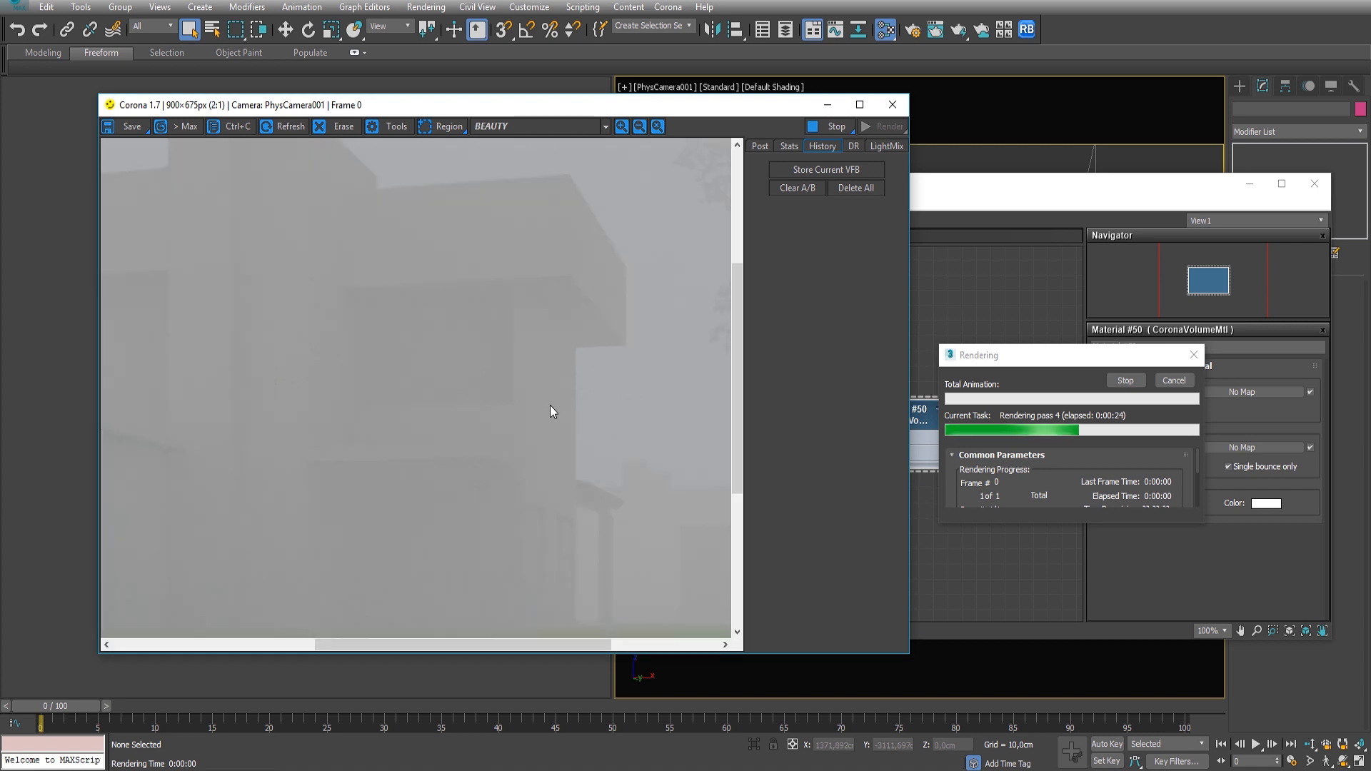
pyautogui.moveTo(532, 387); pyautogui.dragTo(497, 341)
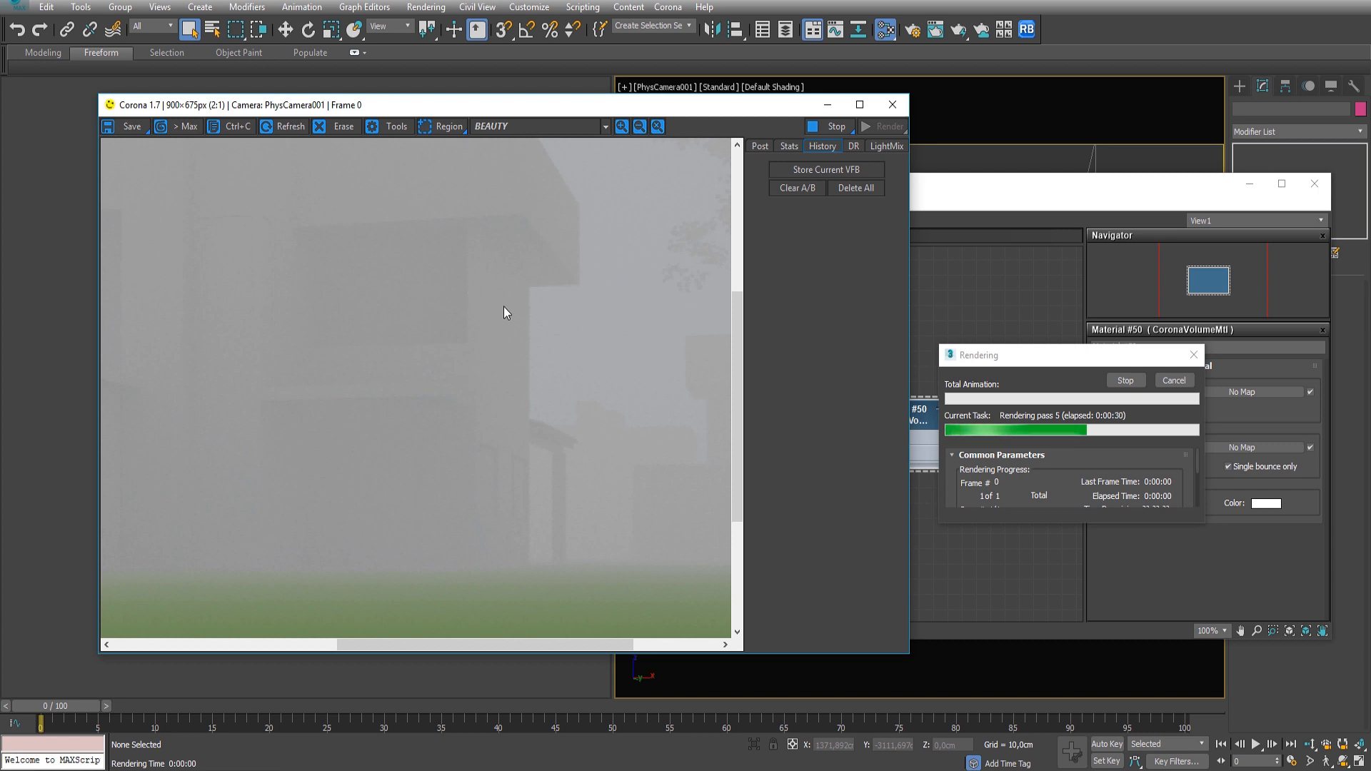
pyautogui.moveTo(503, 306); pyautogui.dragTo(514, 389)
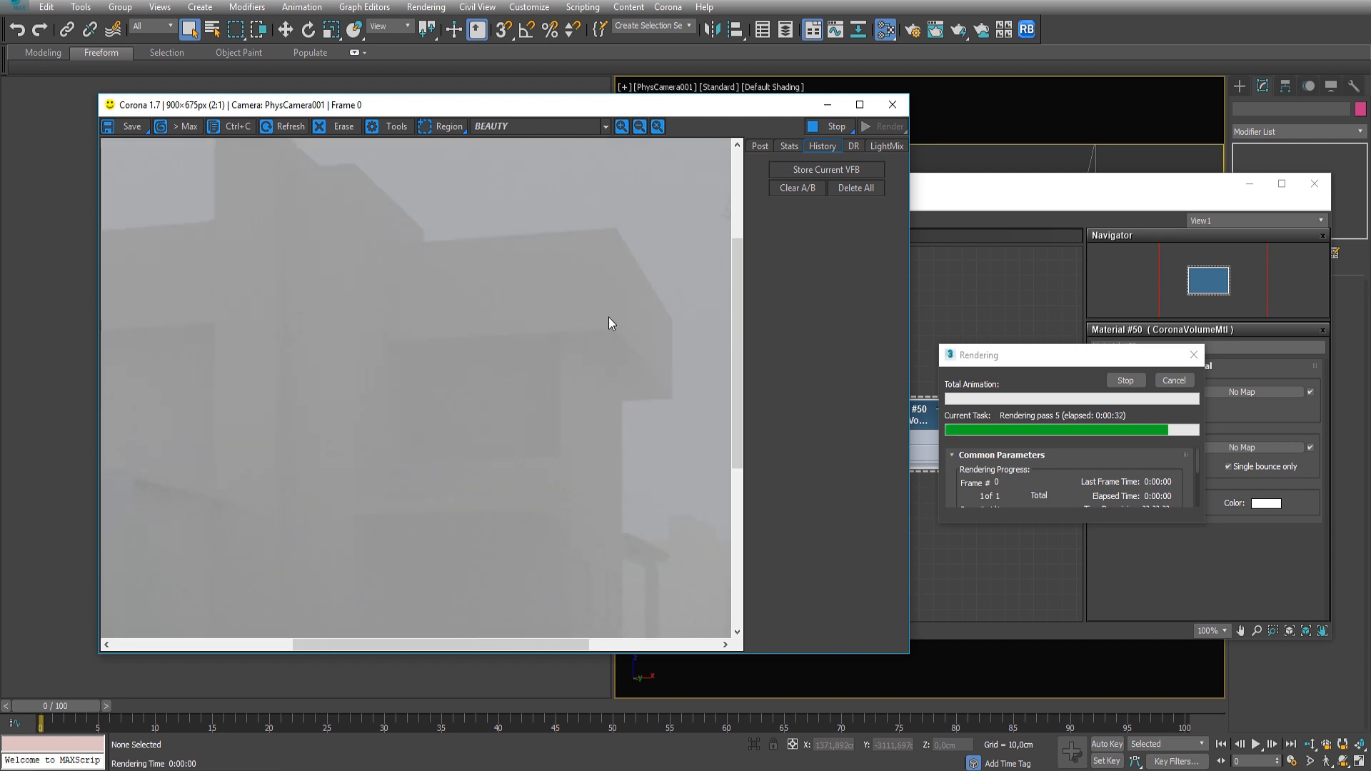
pyautogui.scroll(-1, 608, 317)
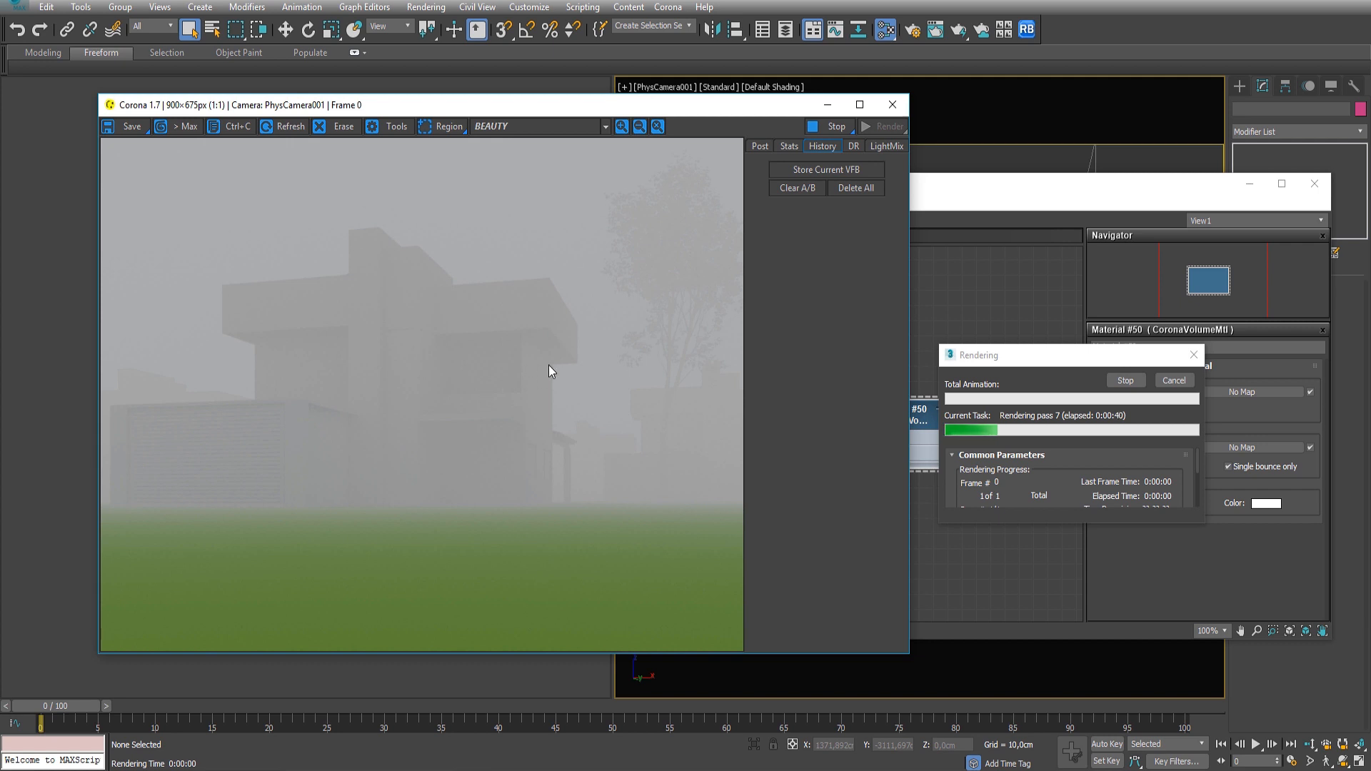
pyautogui.scroll(1, 627, 385)
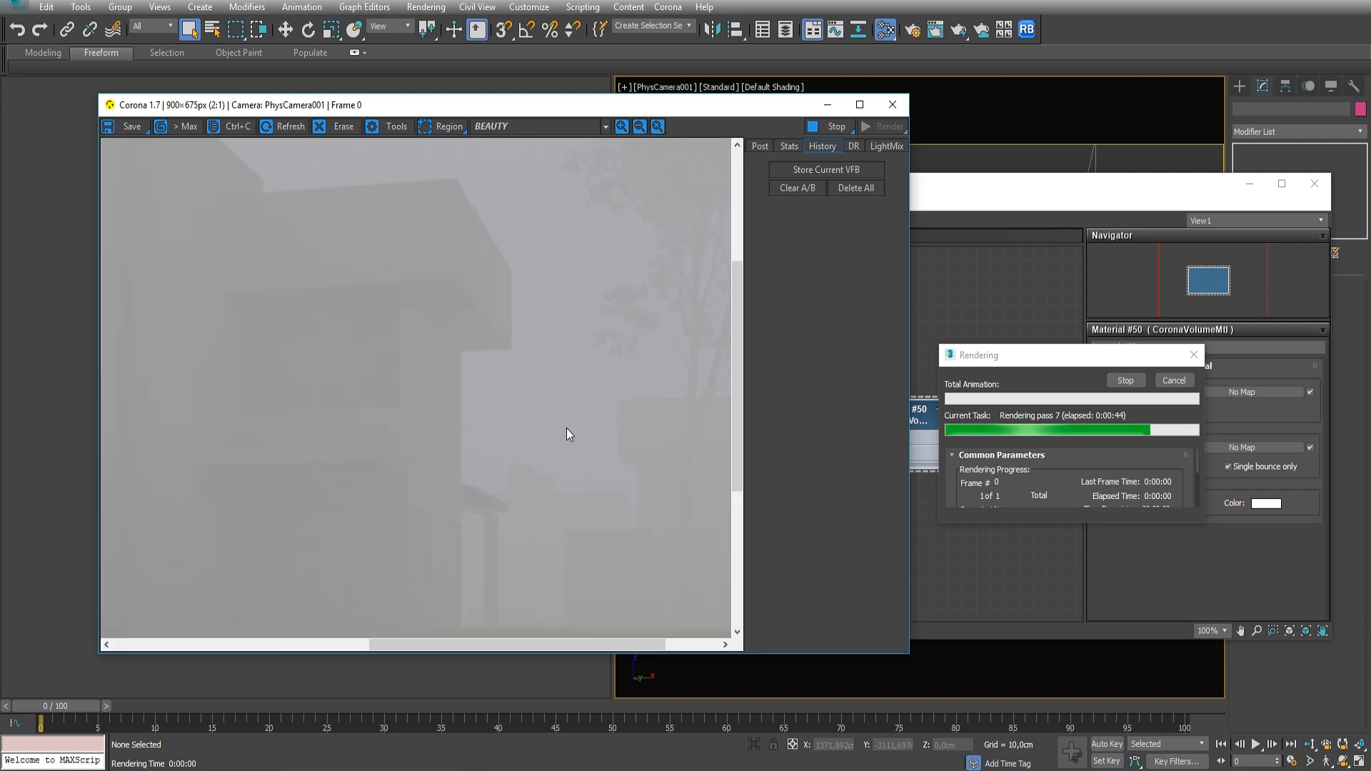
pyautogui.scroll(-1, 564, 429)
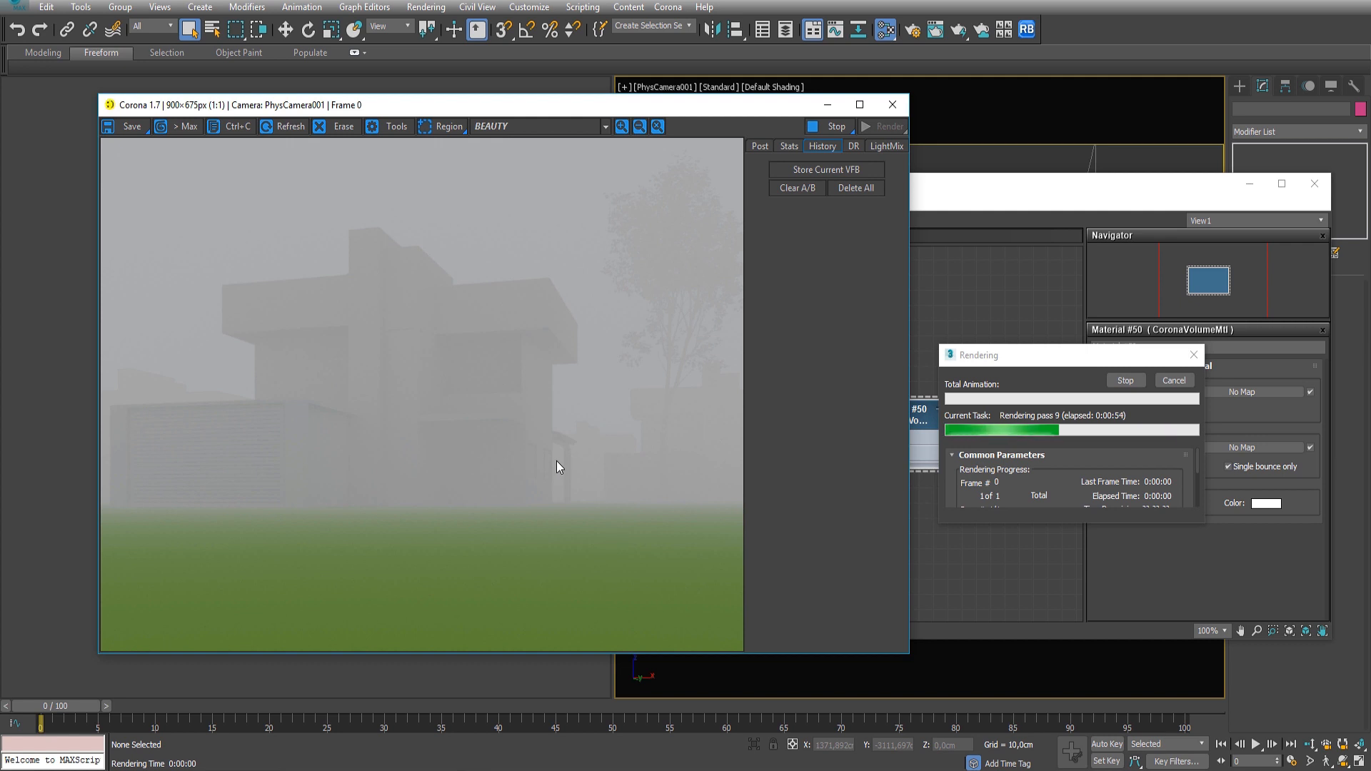
pyautogui.scroll(1, 528, 361)
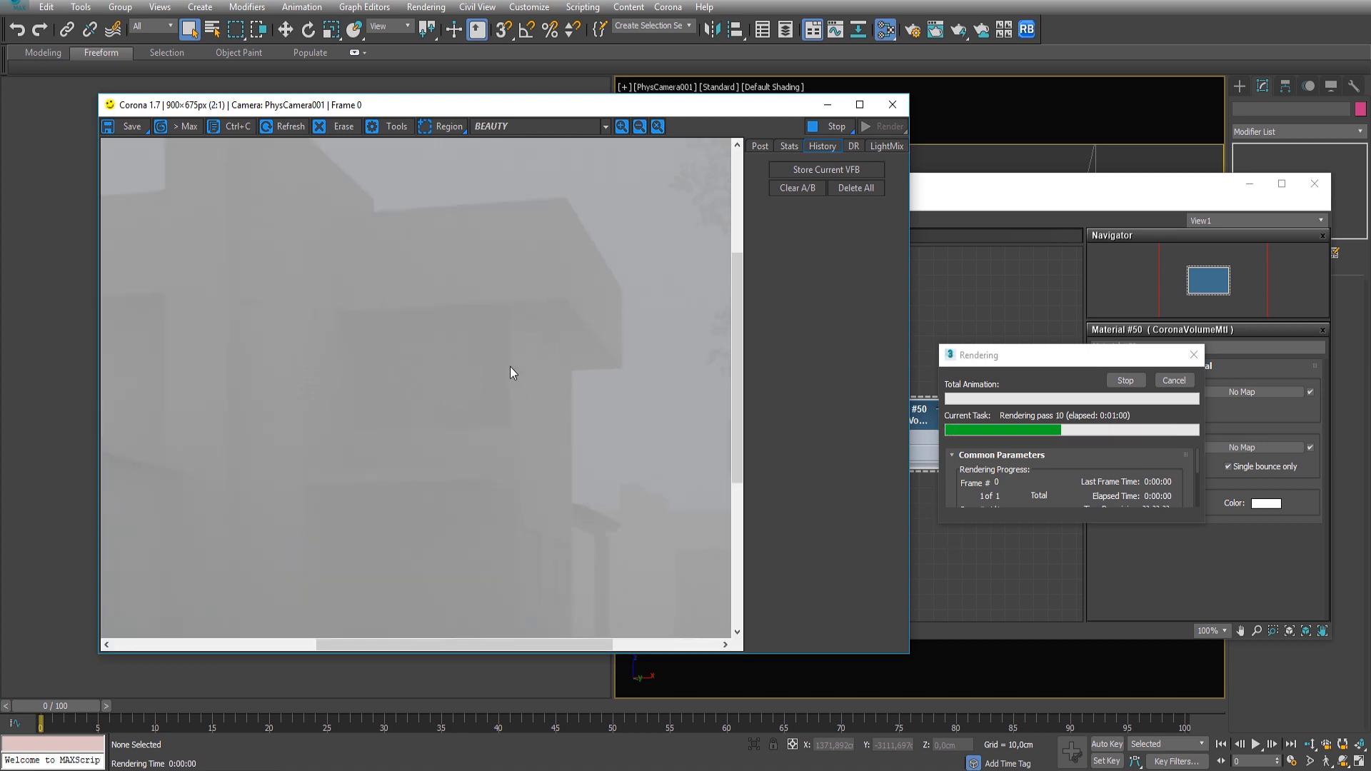
pyautogui.scroll(-2, 511, 385)
pyautogui.scroll(1, 507, 395)
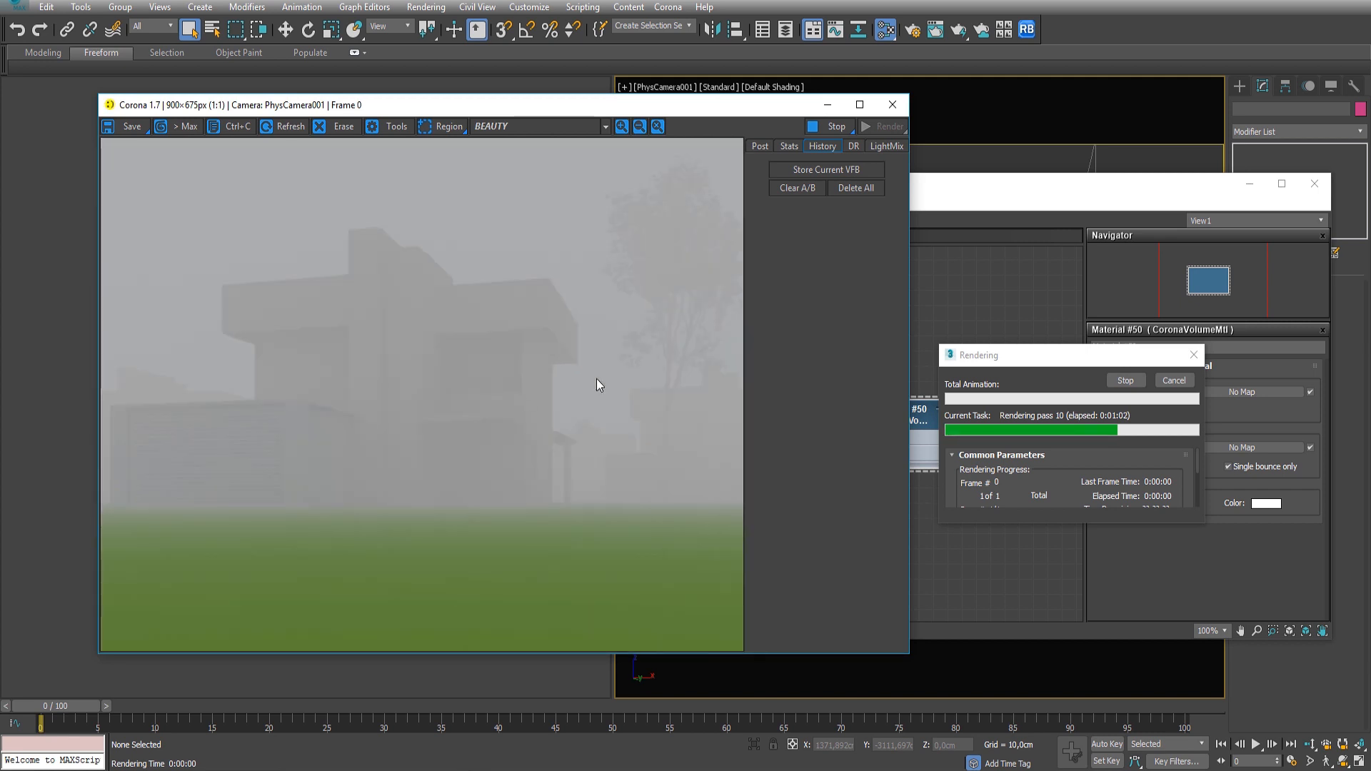
# Step: Cancel the running render and store the current image in the frame buffer history
pyautogui.click(1176, 384)
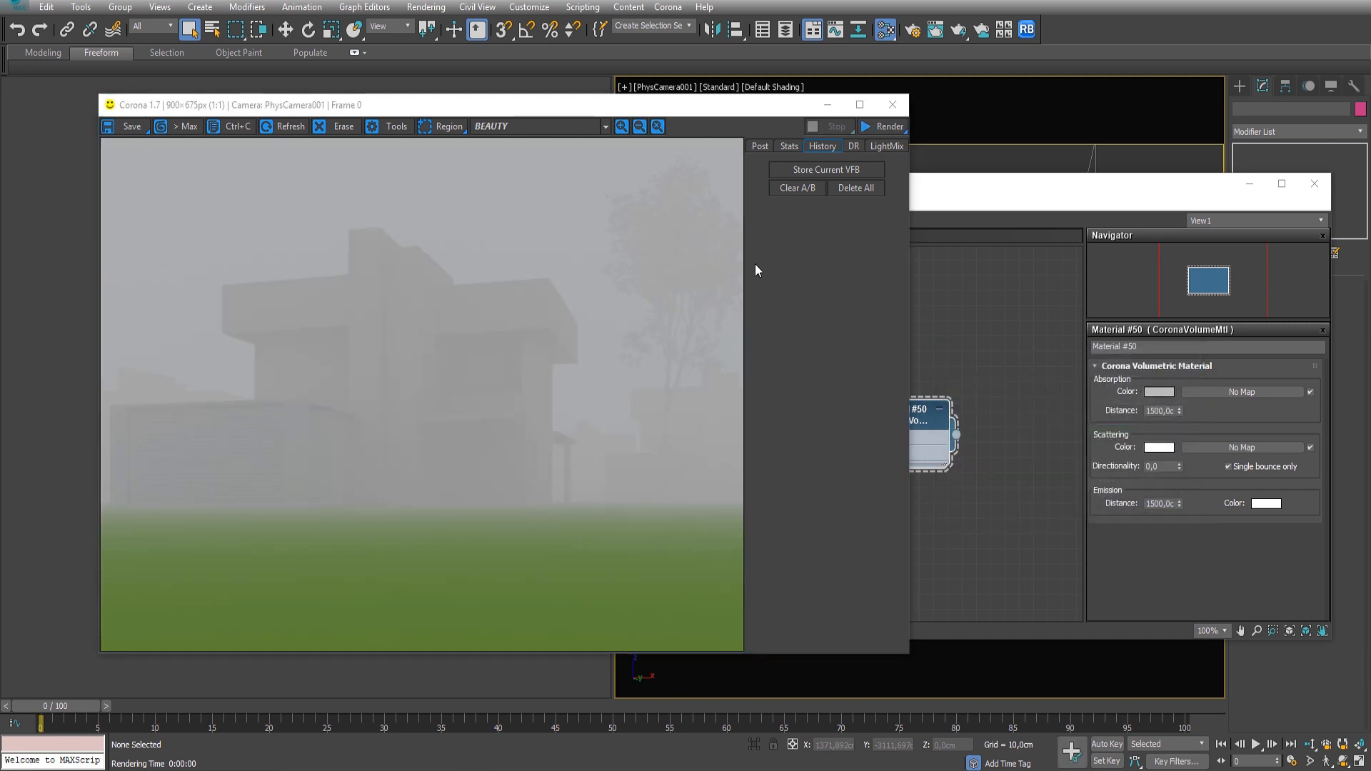
pyautogui.click(820, 170)
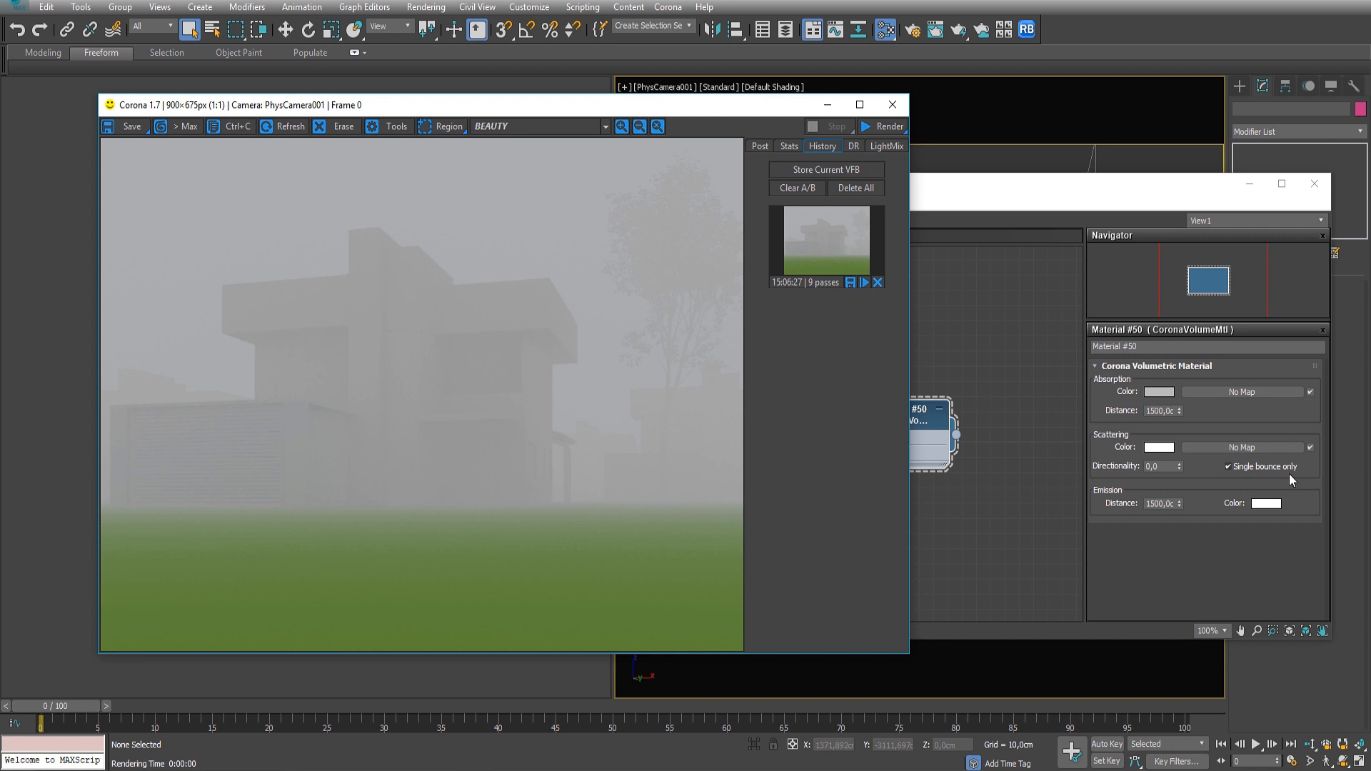
# Step: Disable single bounce only in the scattering of Material #50, close the frame buffer and return to interactive rendering
pyautogui.click(1243, 469)
pyautogui.click(898, 113)
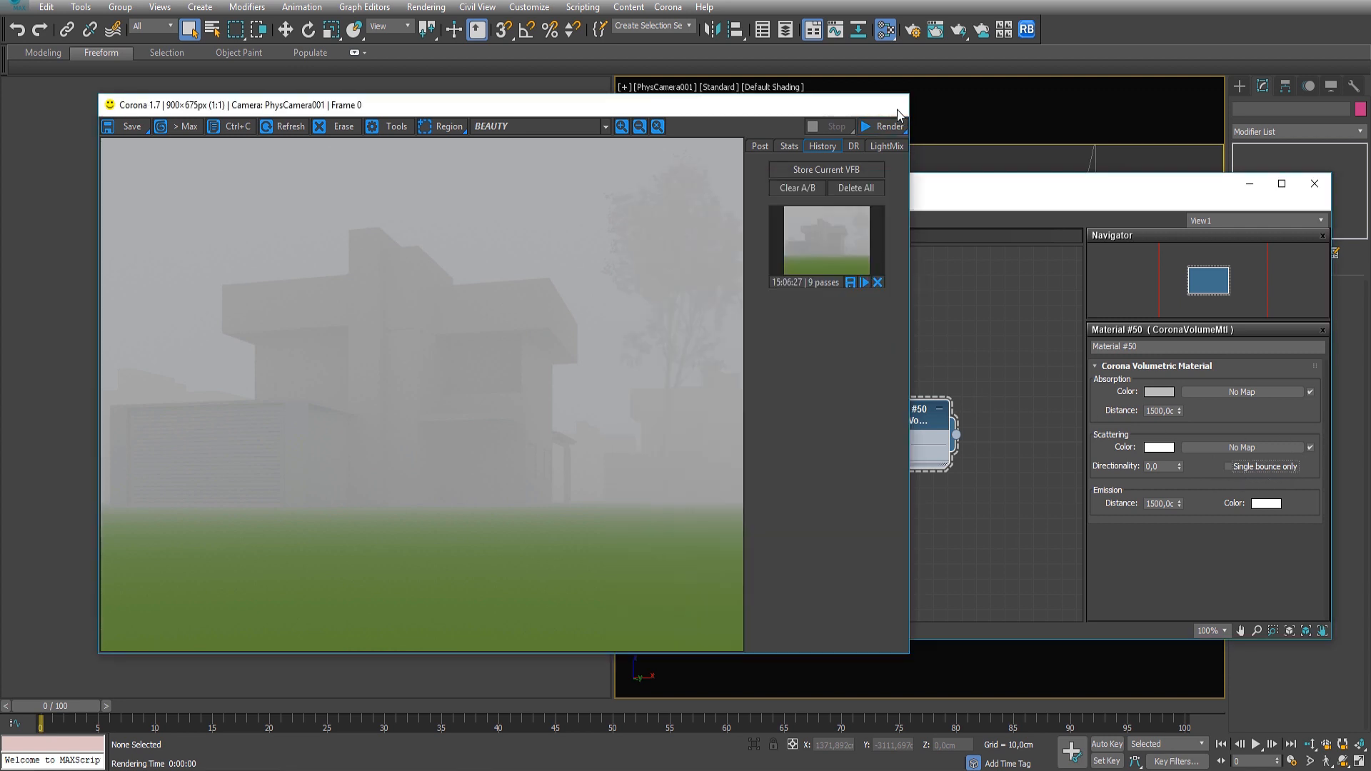
pyautogui.click(340, 318)
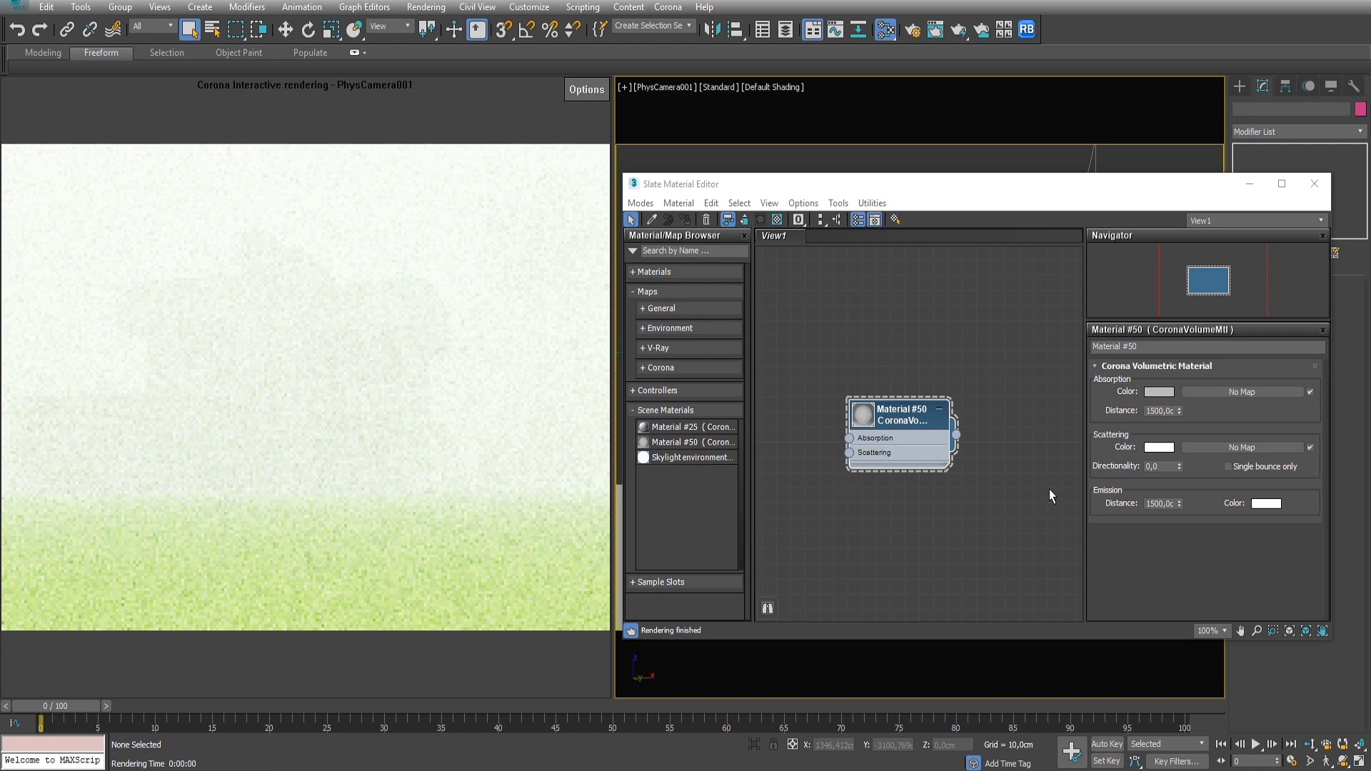
# Step: Try absorption distances of 2500 cm and 3000 cm on Material #50, with an emission distance of 3000 cm
pyautogui.moveTo(1162, 511)
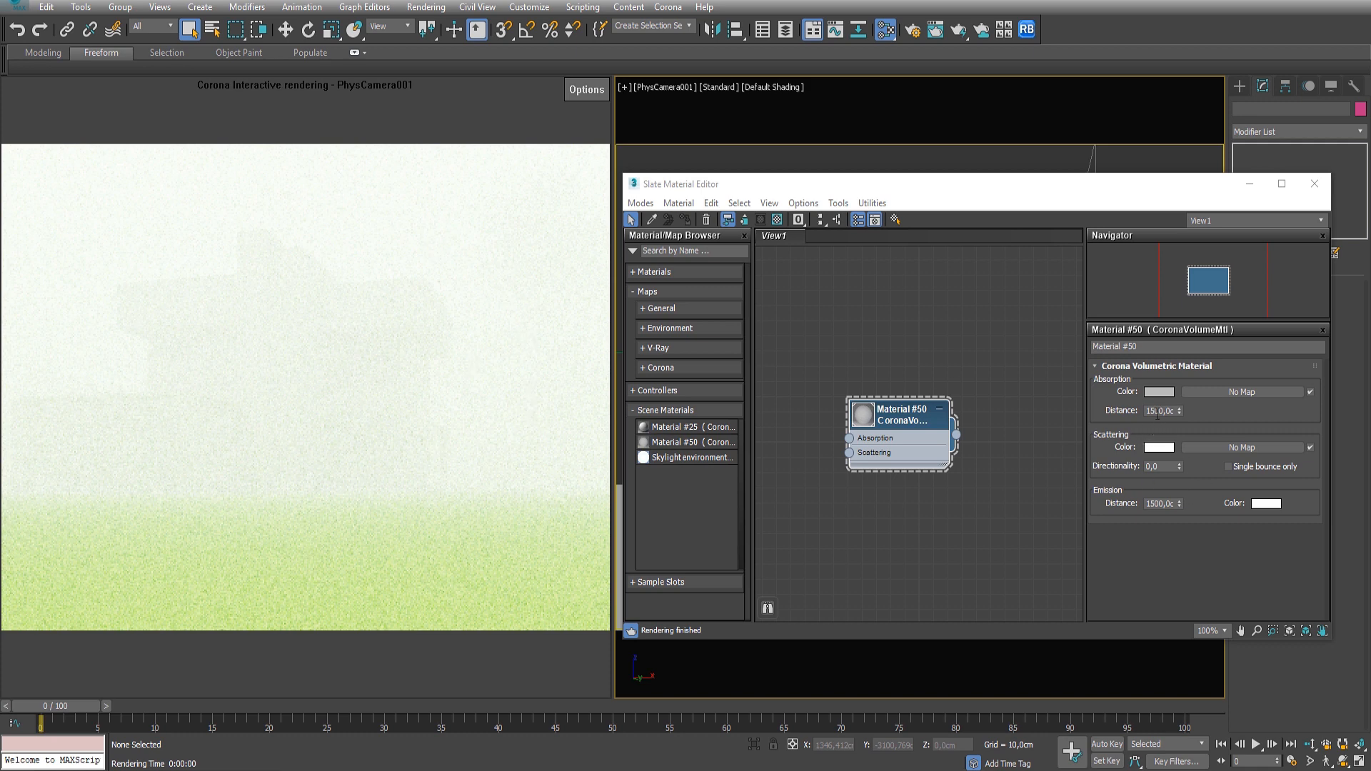
pyautogui.moveTo(1145, 410); pyautogui.dragTo(1206, 412)
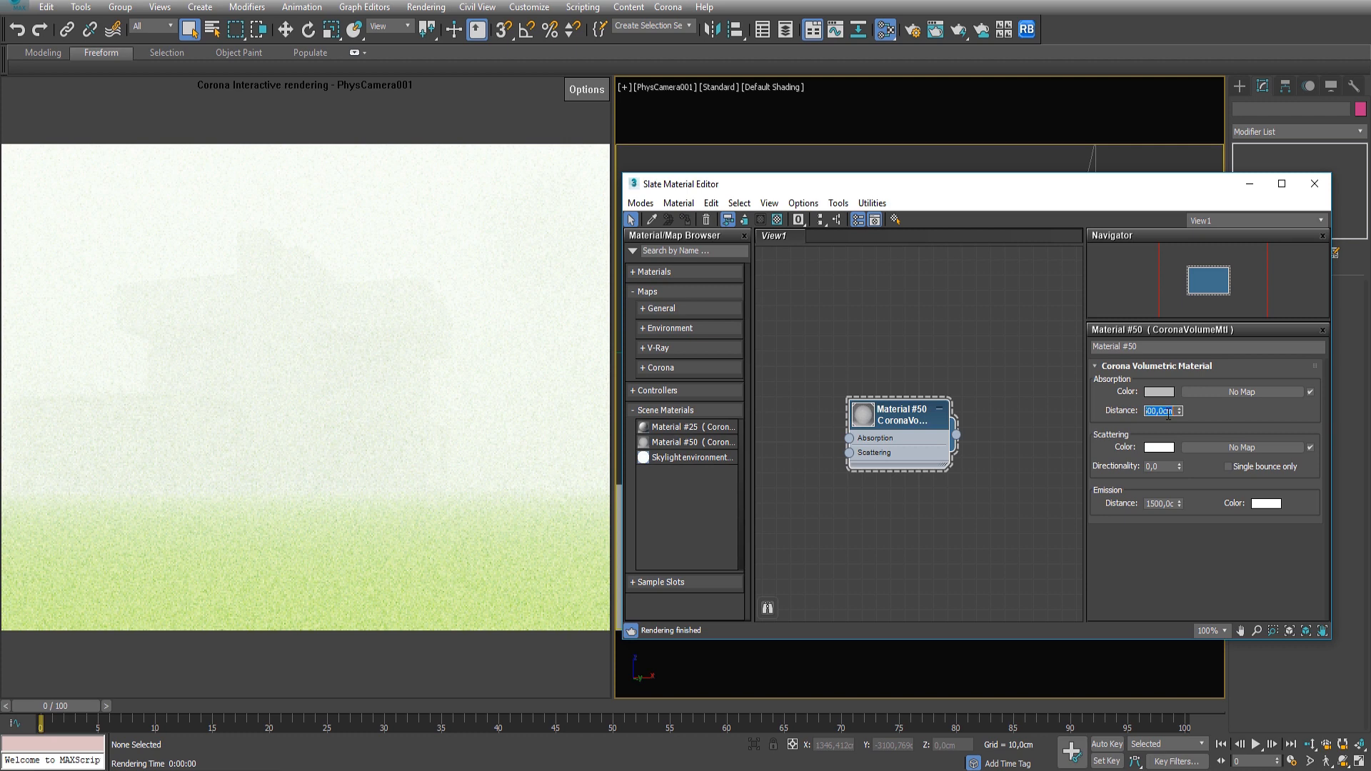
pyautogui.write('2500')
pyautogui.press('Return')
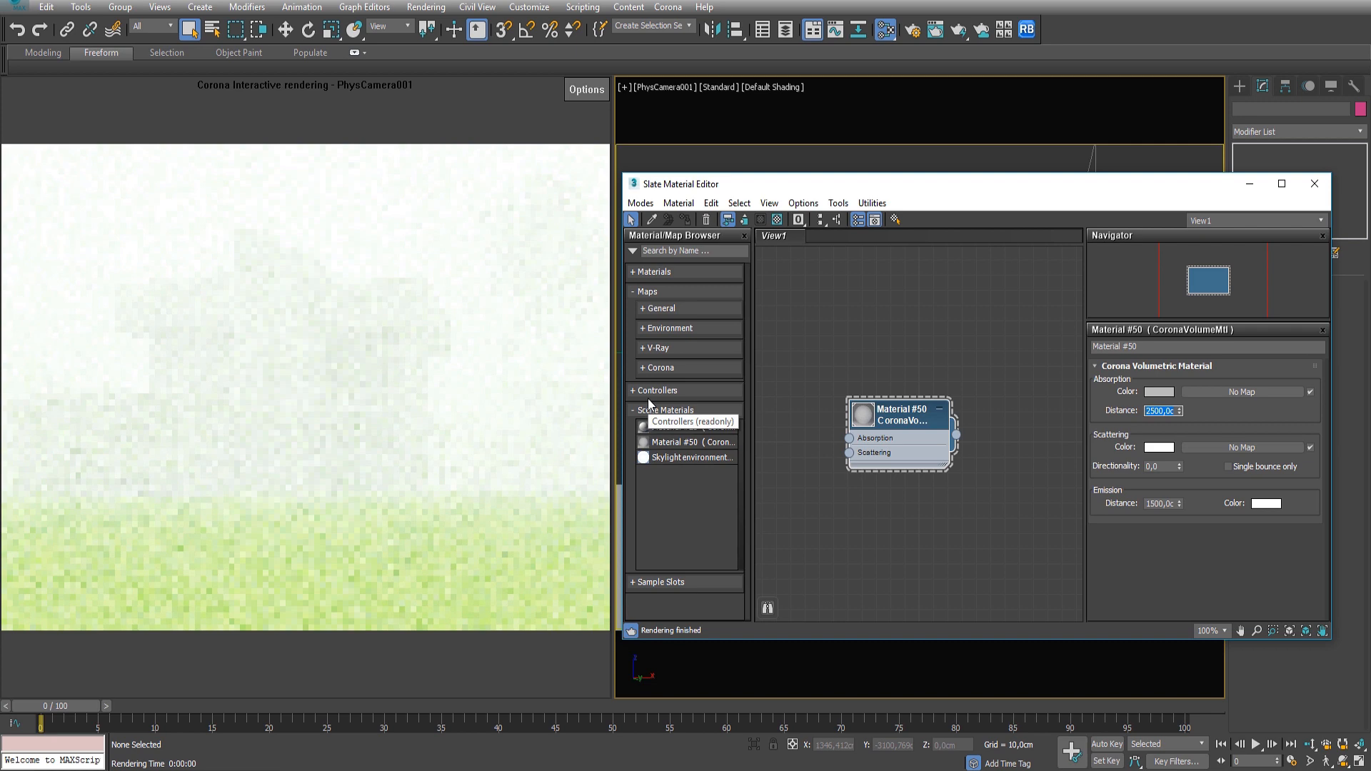
pyautogui.write('30m')
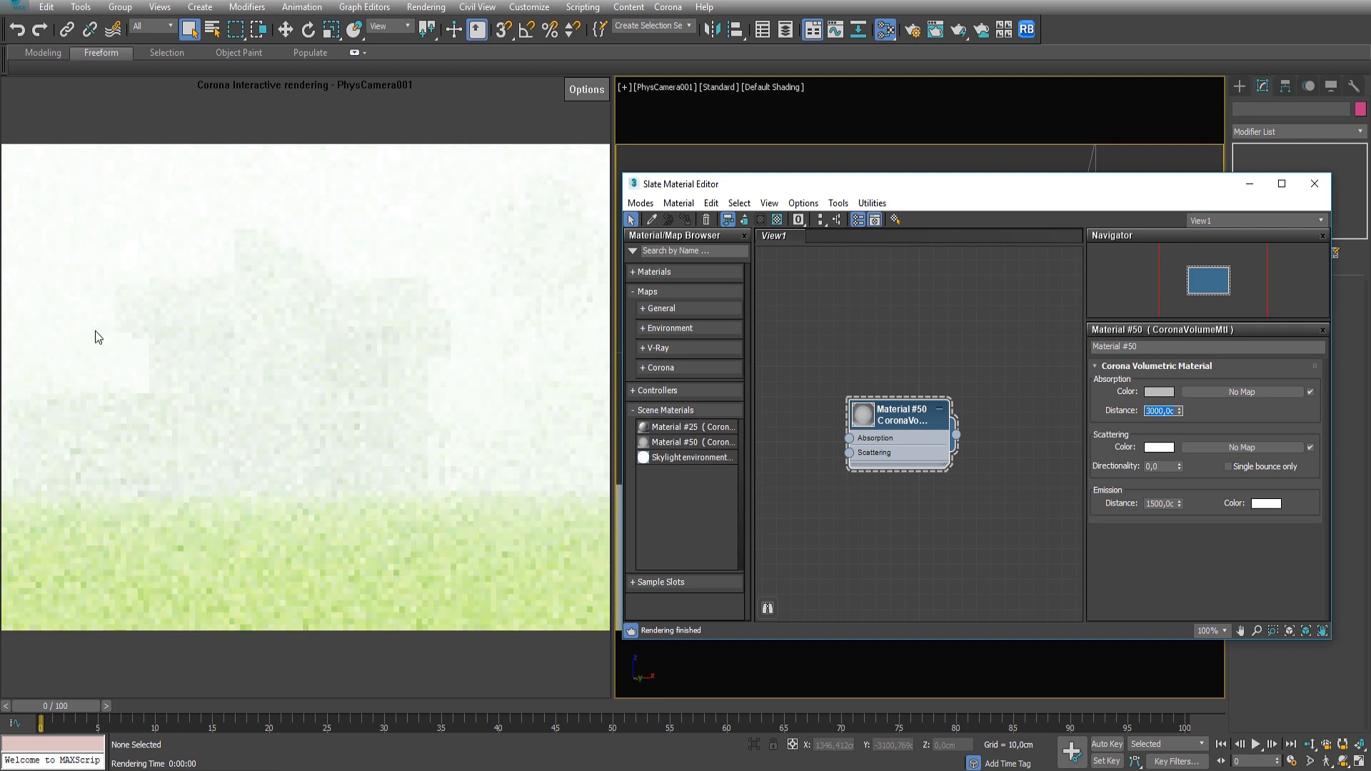
pyautogui.press('Return')
pyautogui.doubleClick(1171, 504)
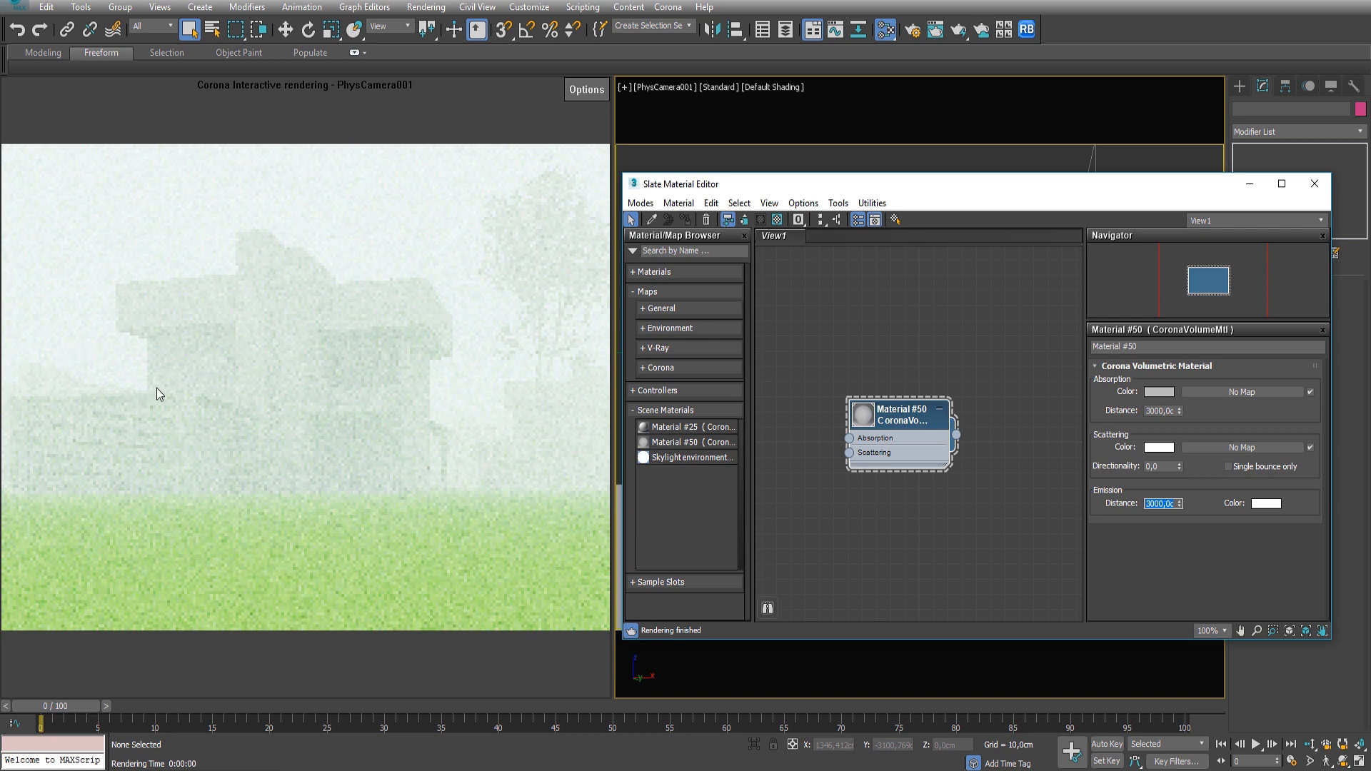
# Step: Set both the absorption distance and the emission distance of Material #50 to 3500 cm
pyautogui.doubleClick(1161, 413)
pyautogui.write('350')
pyautogui.press('Return')
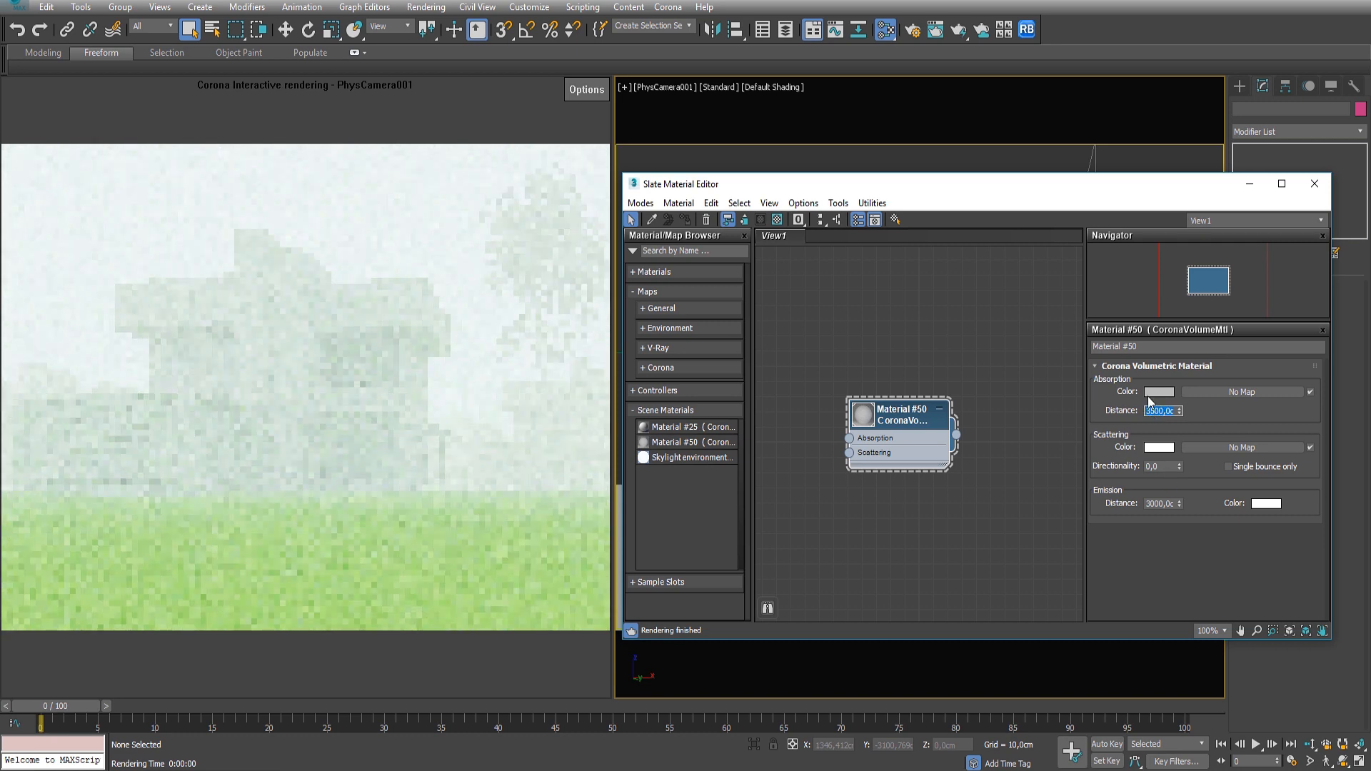
pyautogui.moveTo(1168, 503); pyautogui.dragTo(1138, 507)
pyautogui.write('3500')
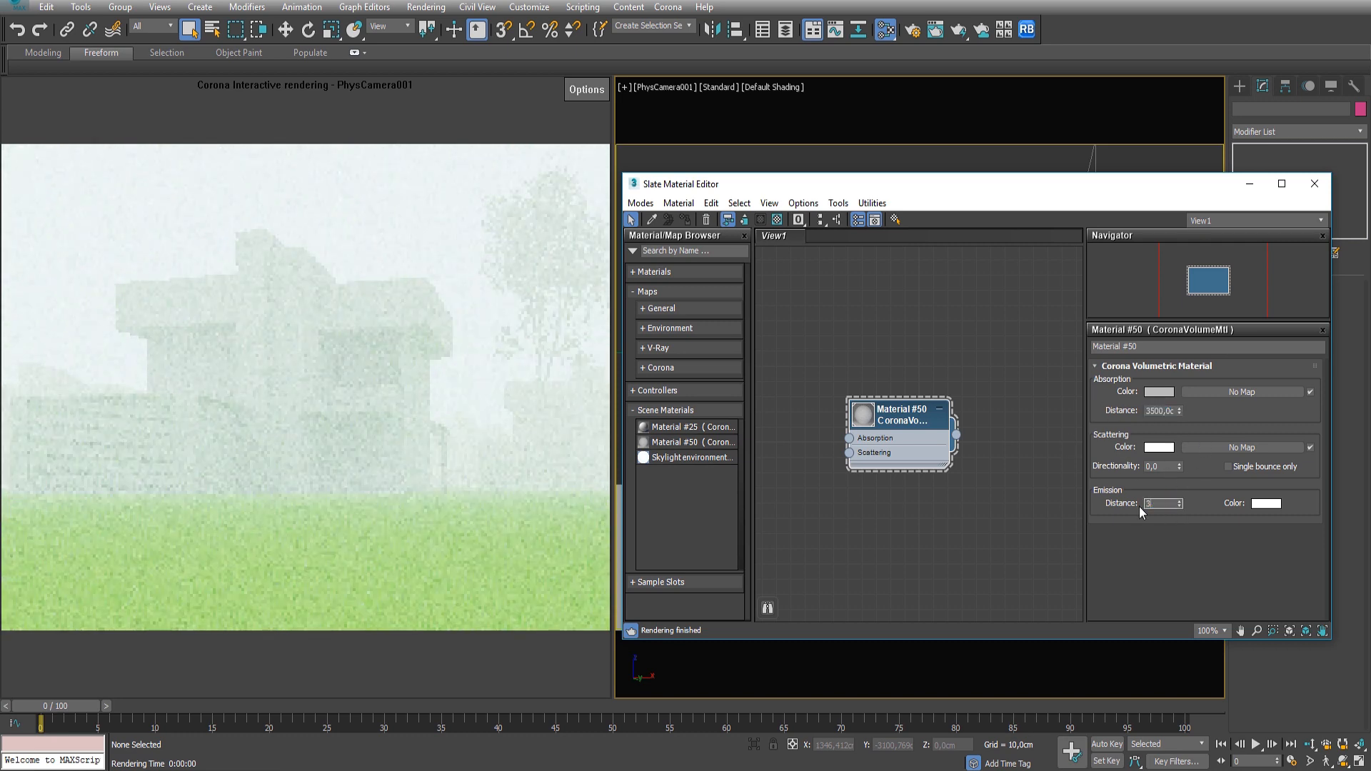
pyautogui.press('Return')
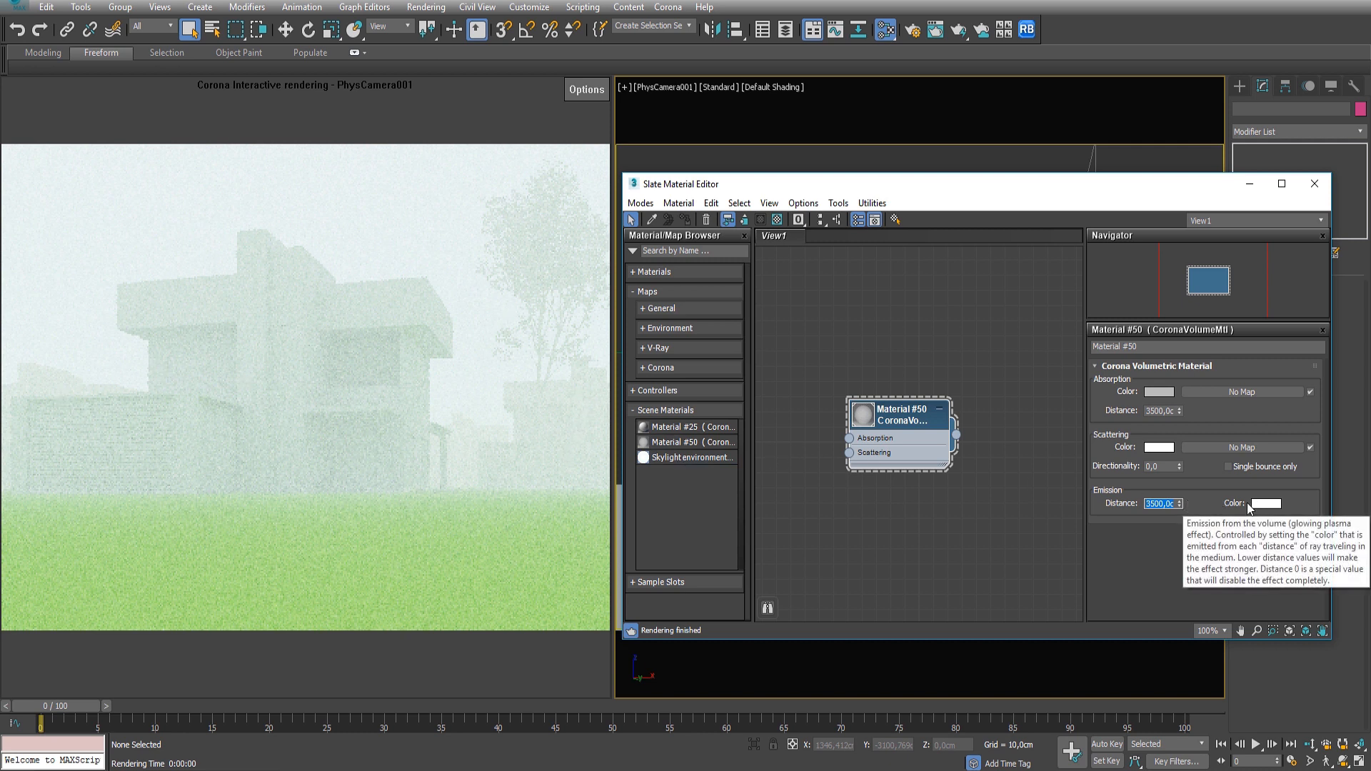
pyautogui.moveTo(1253, 508)
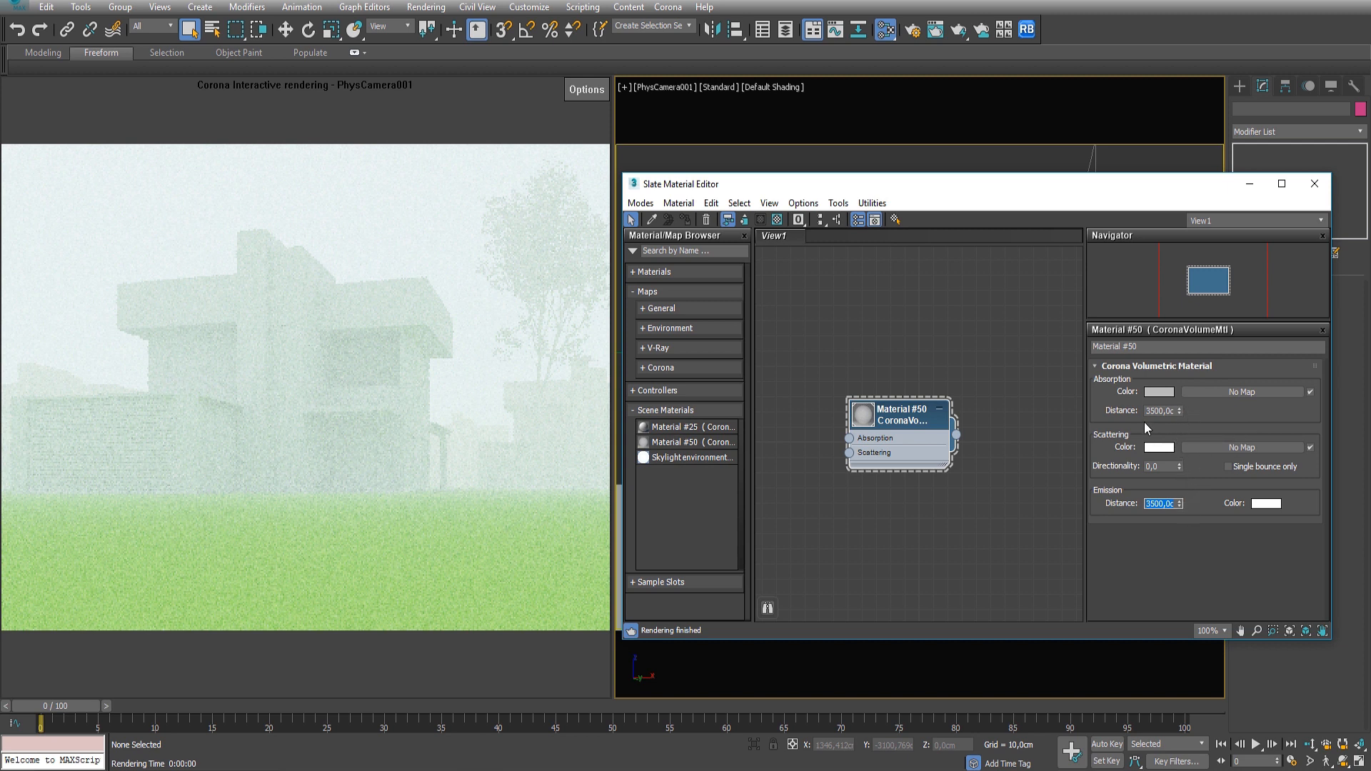
# Step: Darken the emission color of Material #50 slightly and start a full render of the house from PhysCamera001
pyautogui.click(1258, 506)
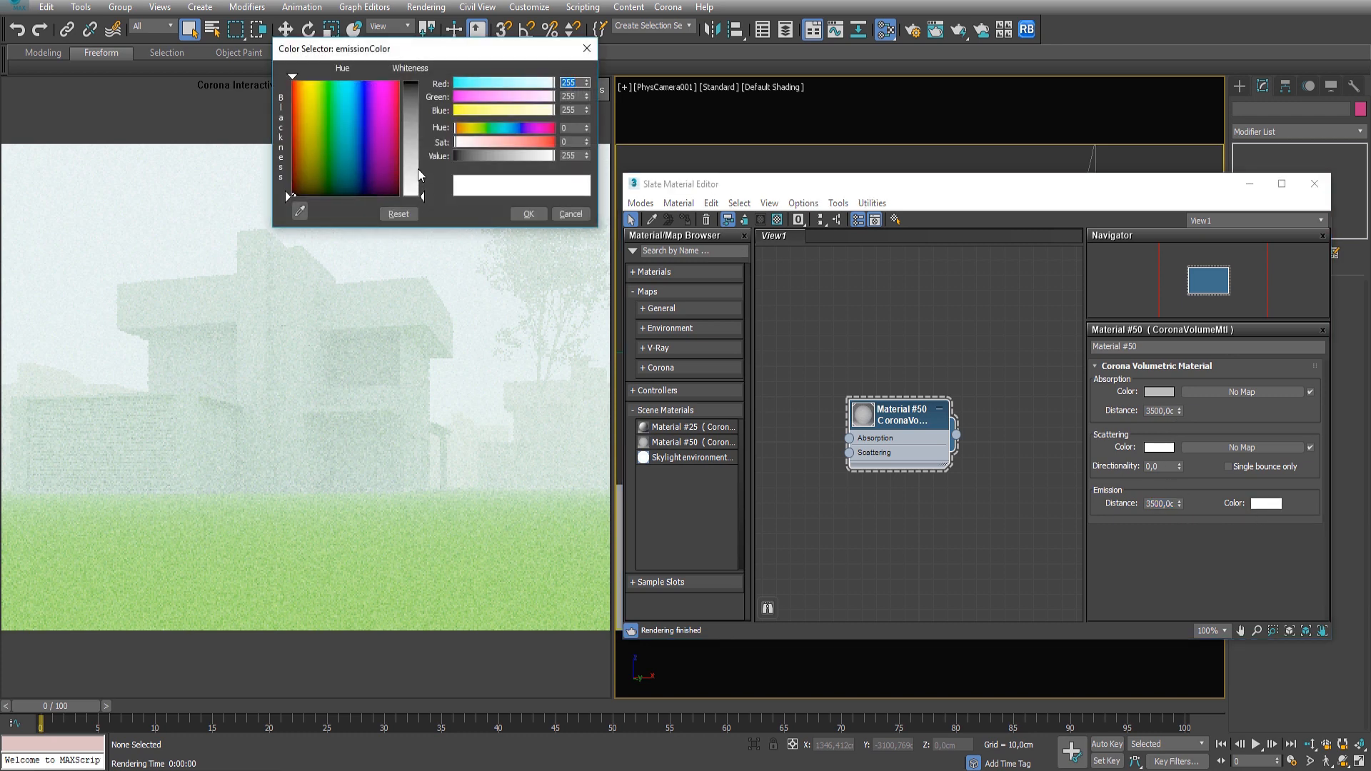
pyautogui.moveTo(417, 168); pyautogui.dragTo(419, 179)
pyautogui.click(520, 214)
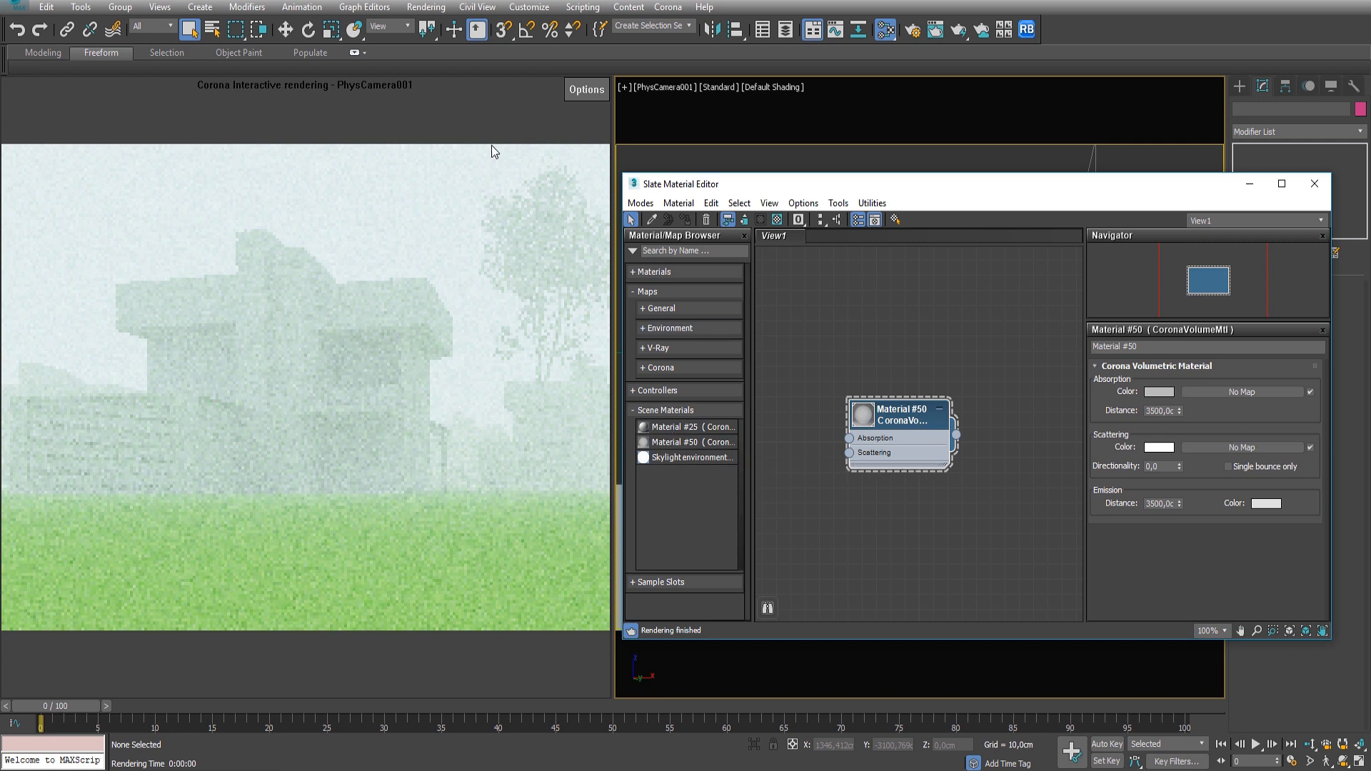
pyautogui.click(426, 7)
pyautogui.click(428, 25)
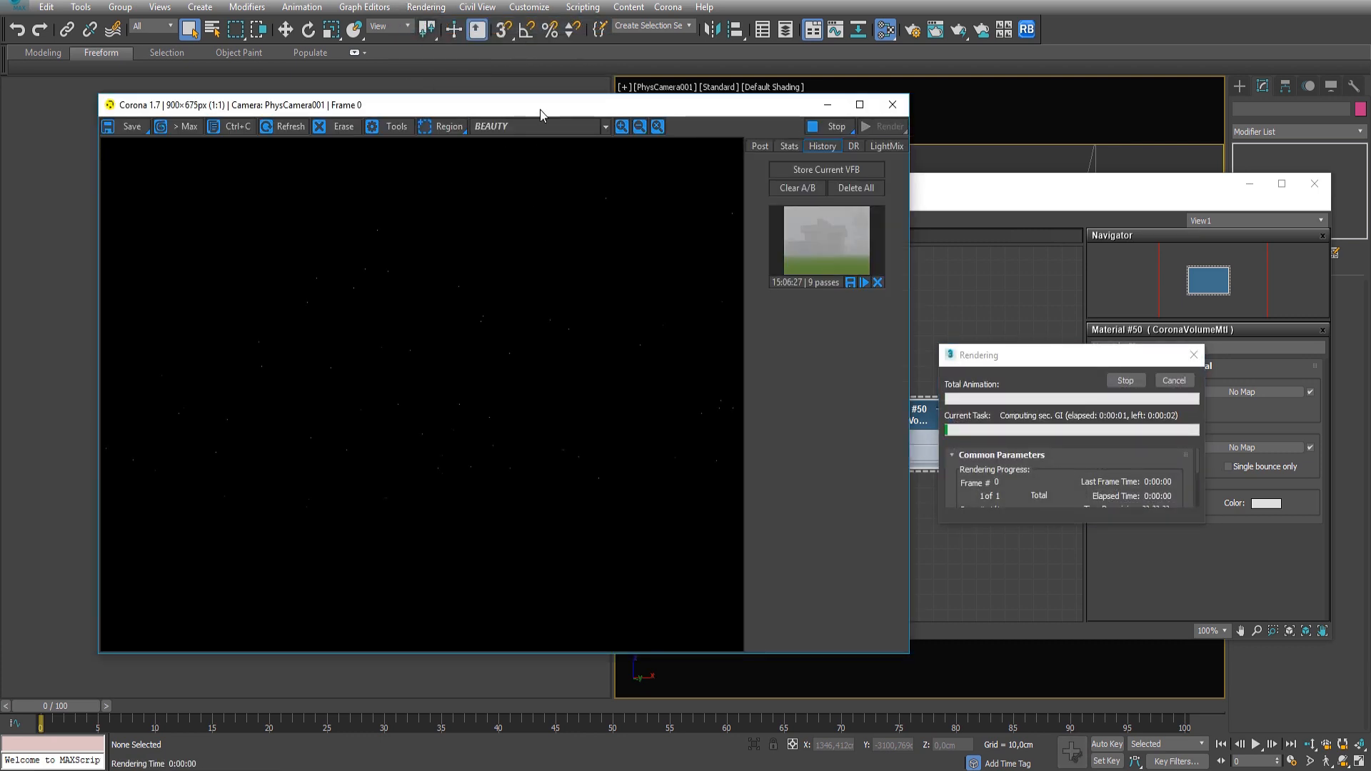
pyautogui.moveTo(540, 109); pyautogui.dragTo(547, 114)
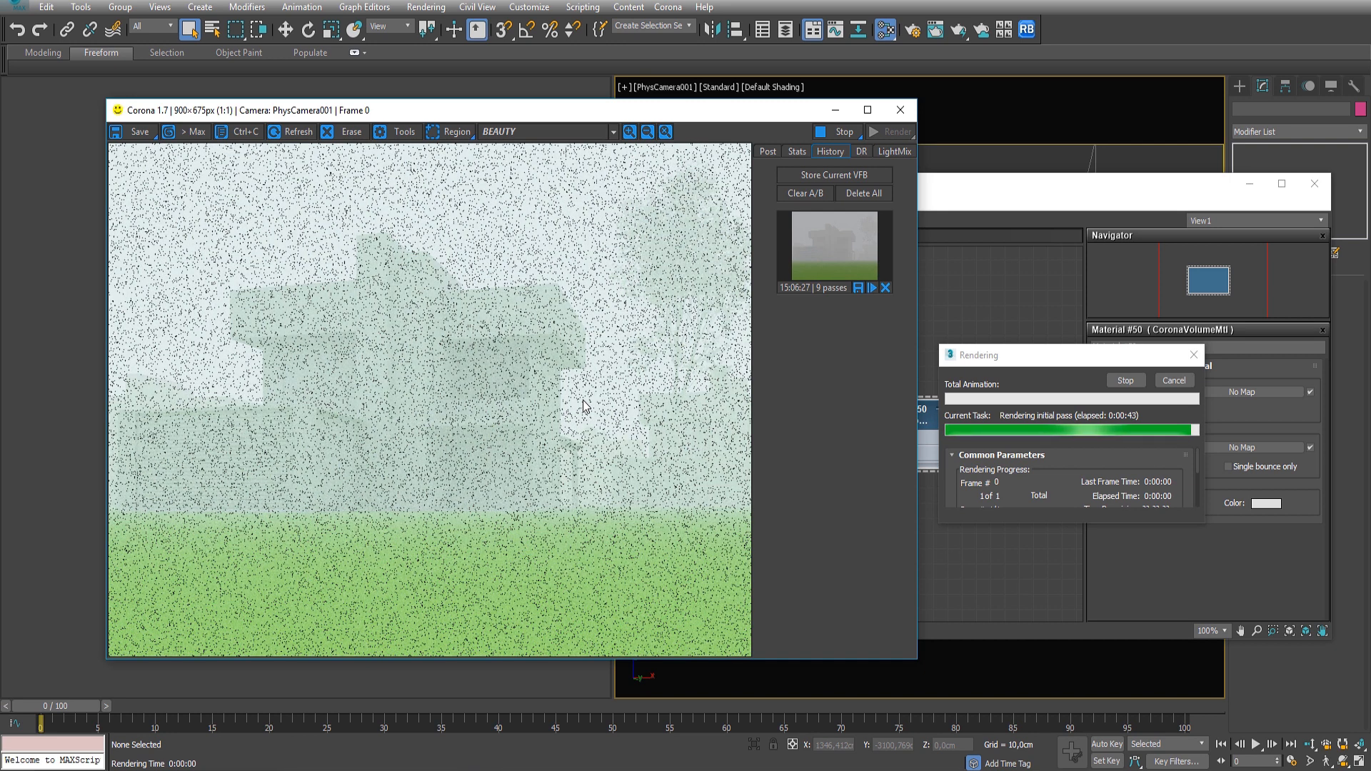
# Step: Examine the foggy house render up close in the maximized frame buffer, including the facade, grass, tree and neighboring buildings
pyautogui.scroll(1, 583, 400)
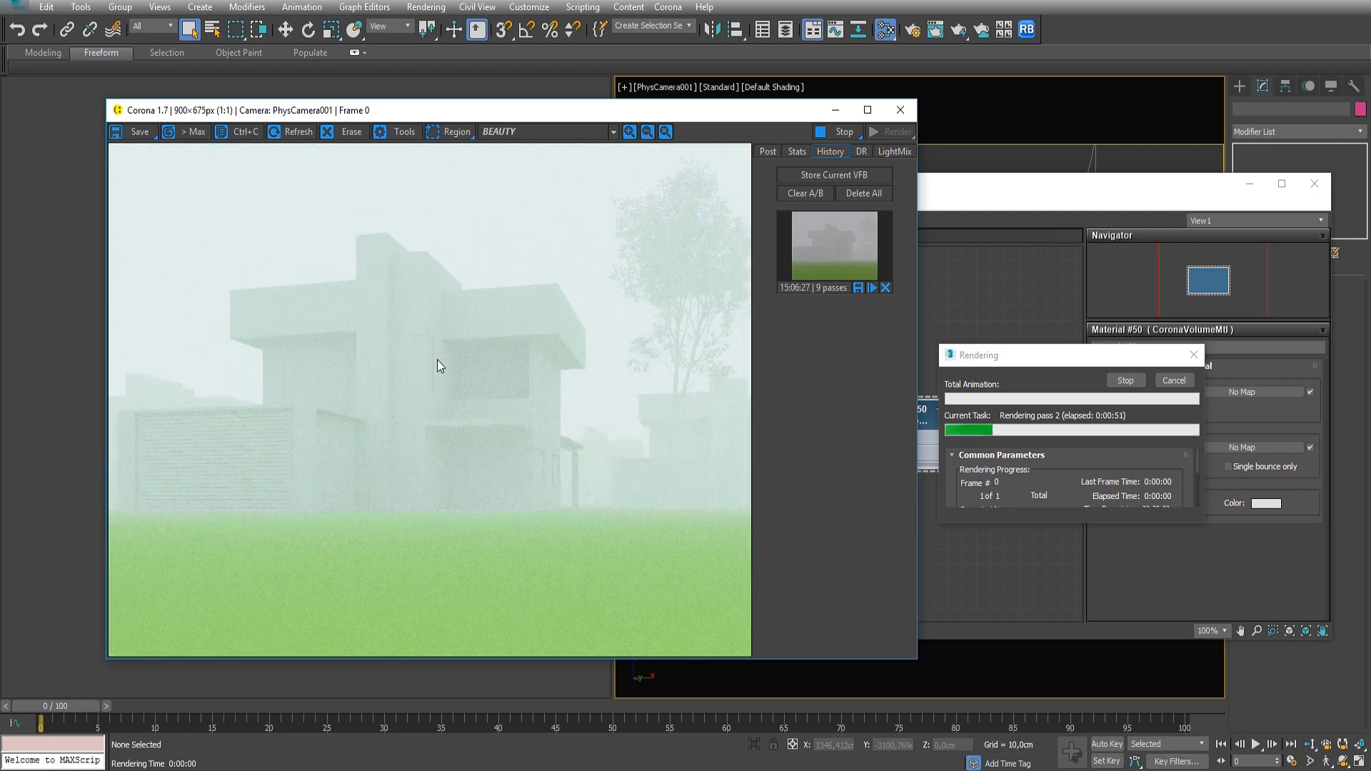
pyautogui.scroll(1, 466, 403)
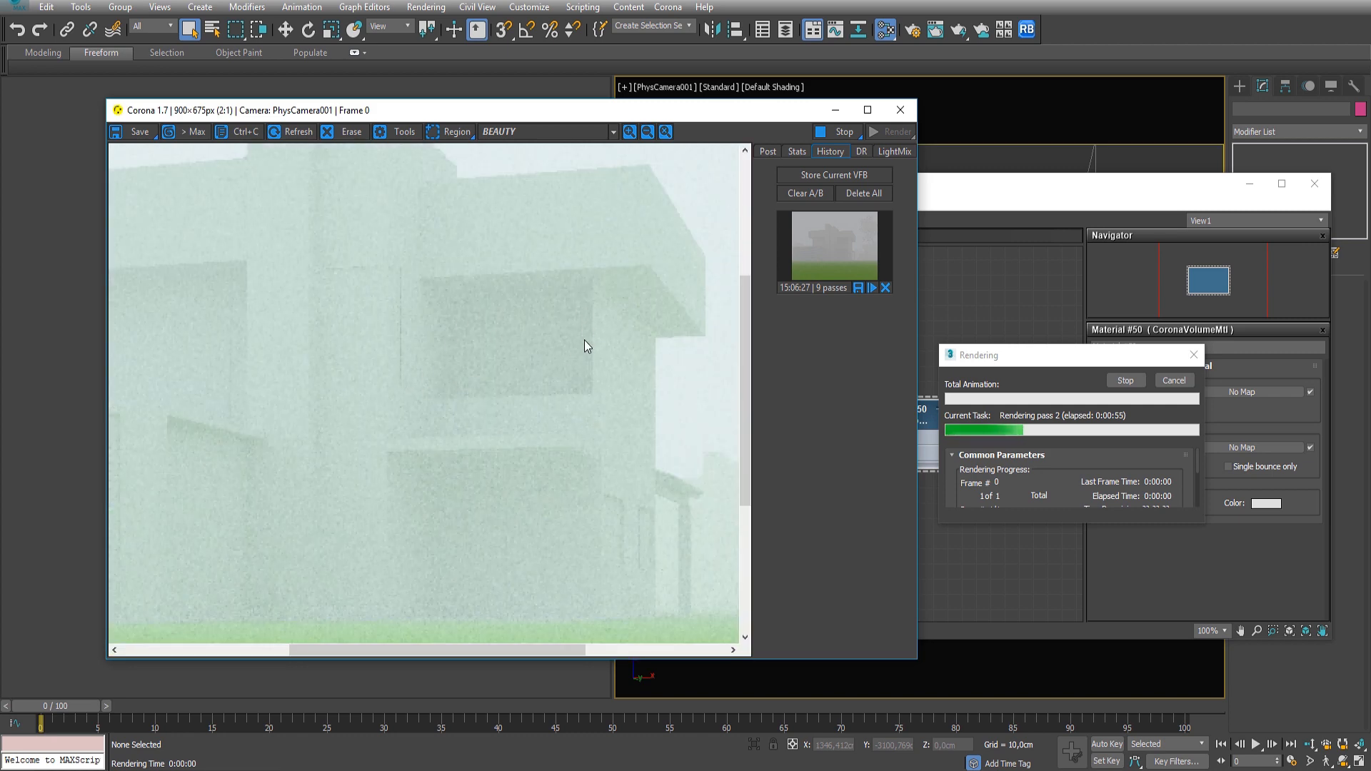
pyautogui.moveTo(437, 349); pyautogui.dragTo(451, 306)
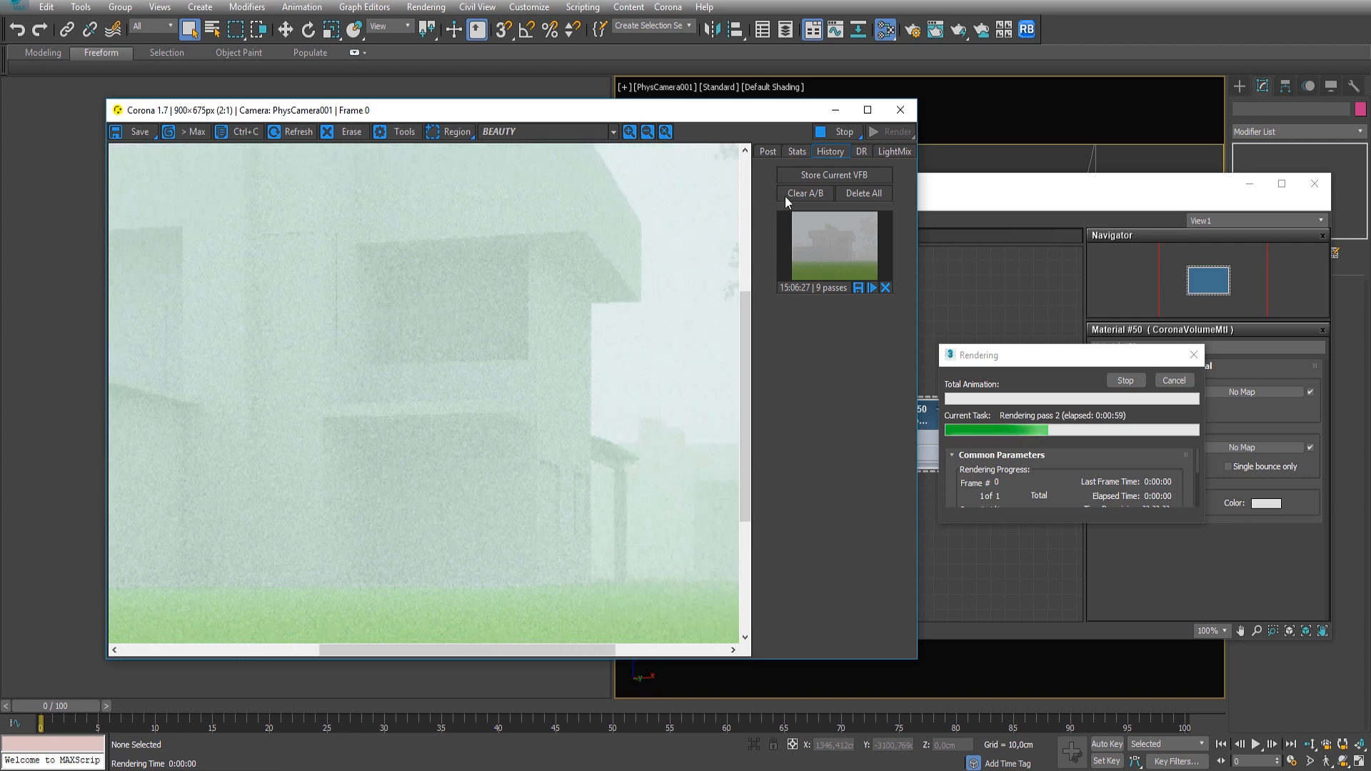
pyautogui.doubleClick(781, 109)
pyautogui.moveTo(687, 221); pyautogui.dragTo(631, 357)
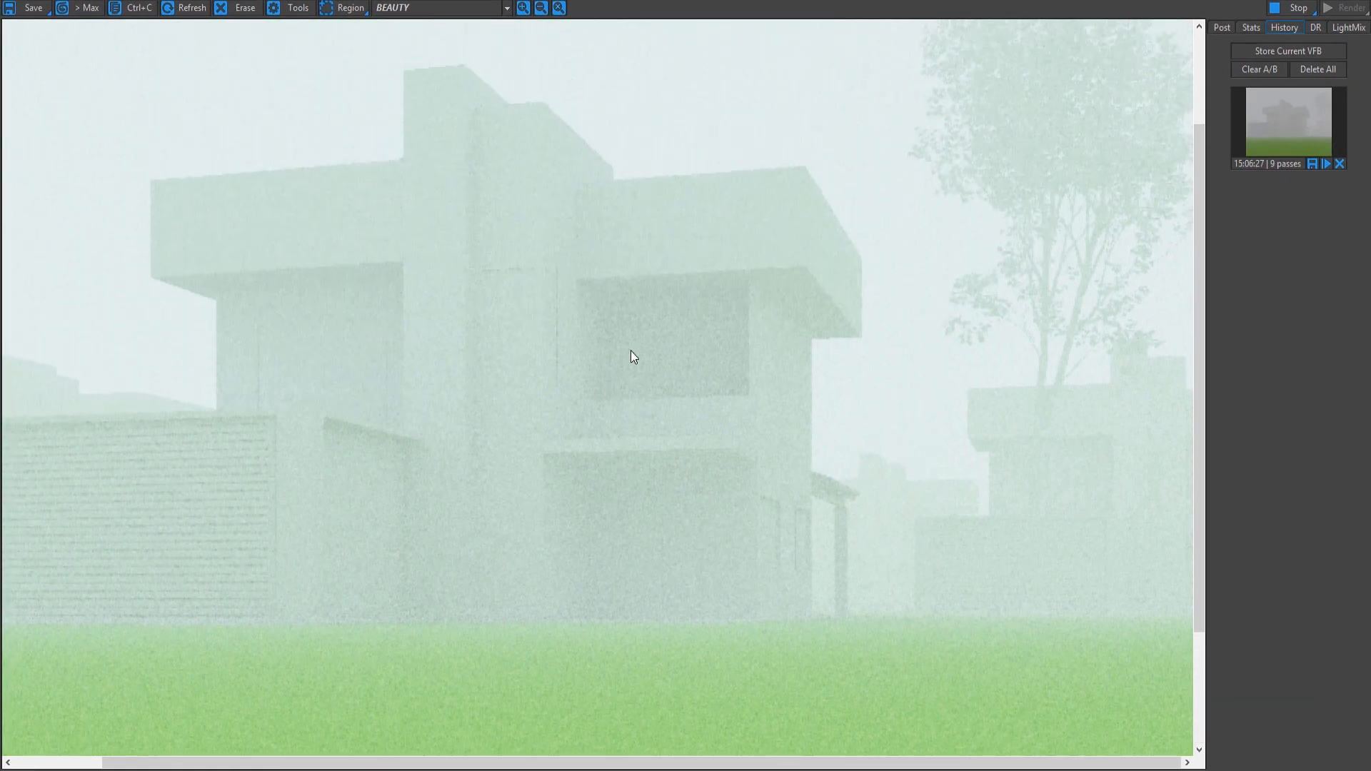
pyautogui.scroll(-3, 688, 361)
pyautogui.scroll(3, 700, 366)
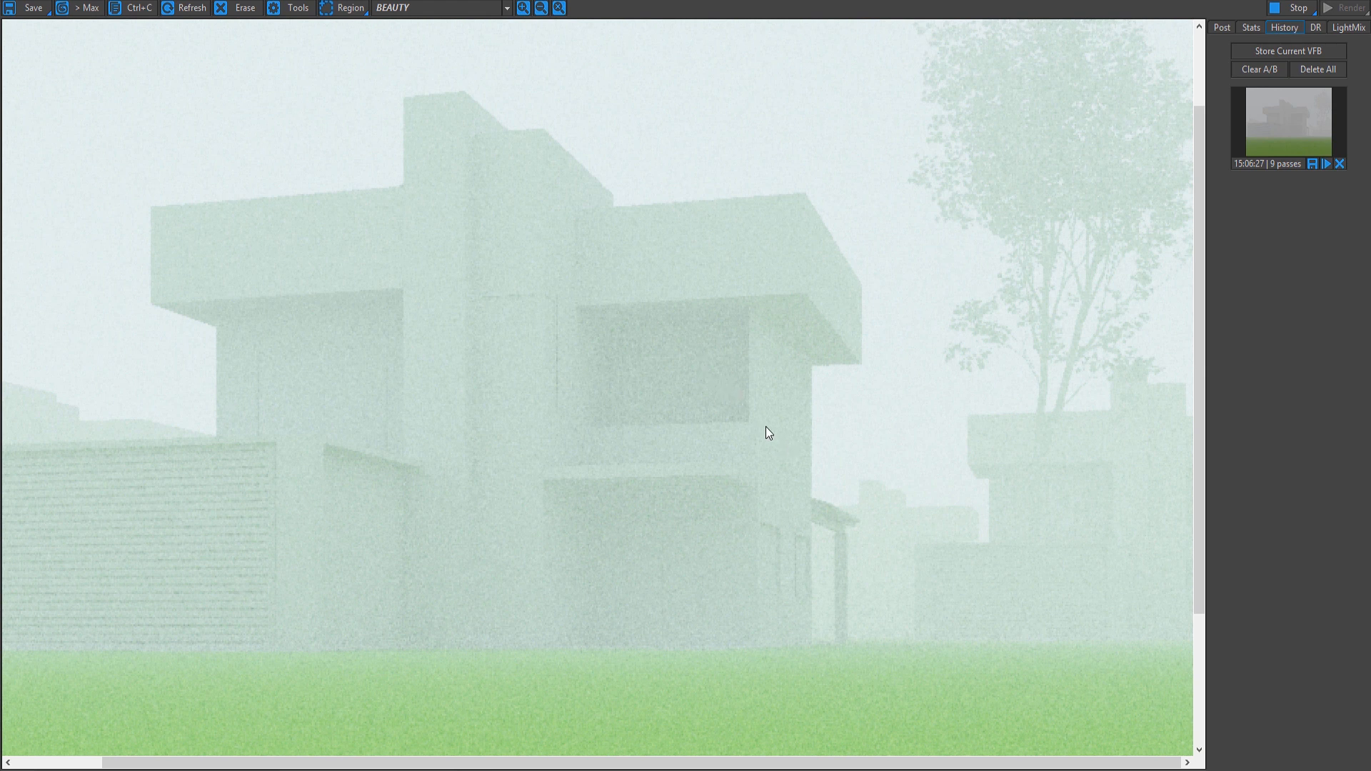
pyautogui.moveTo(766, 426); pyautogui.dragTo(725, 362)
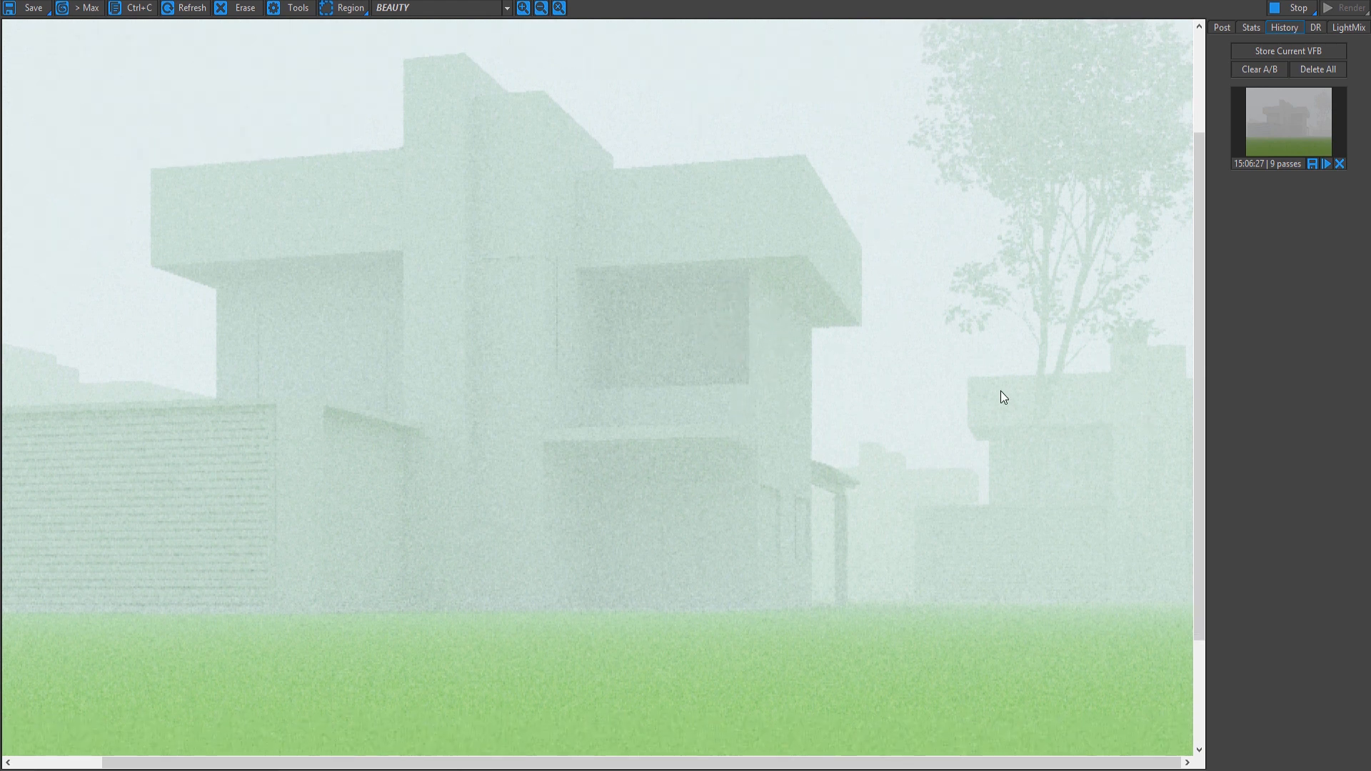
pyautogui.moveTo(638, 153); pyautogui.dragTo(607, 296, button='middle')
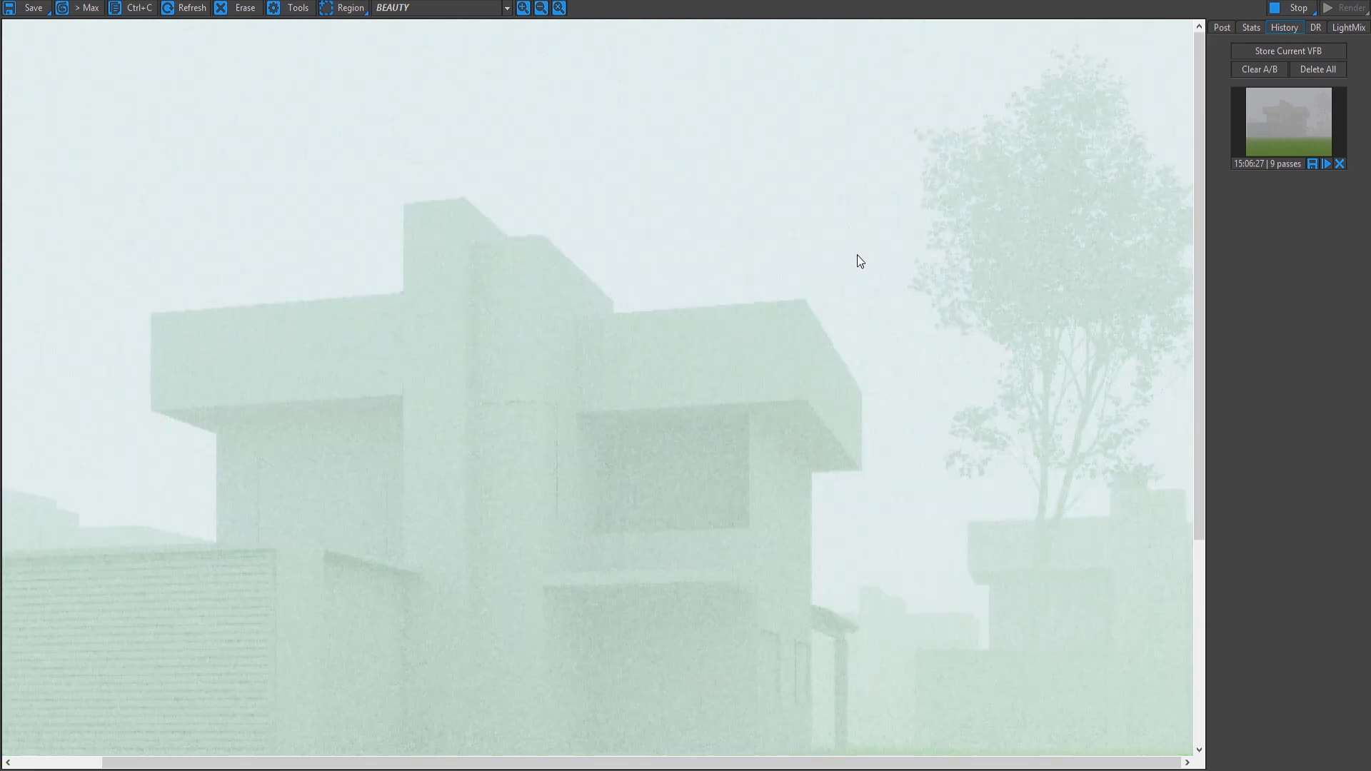
pyautogui.scroll(-3, 856, 278)
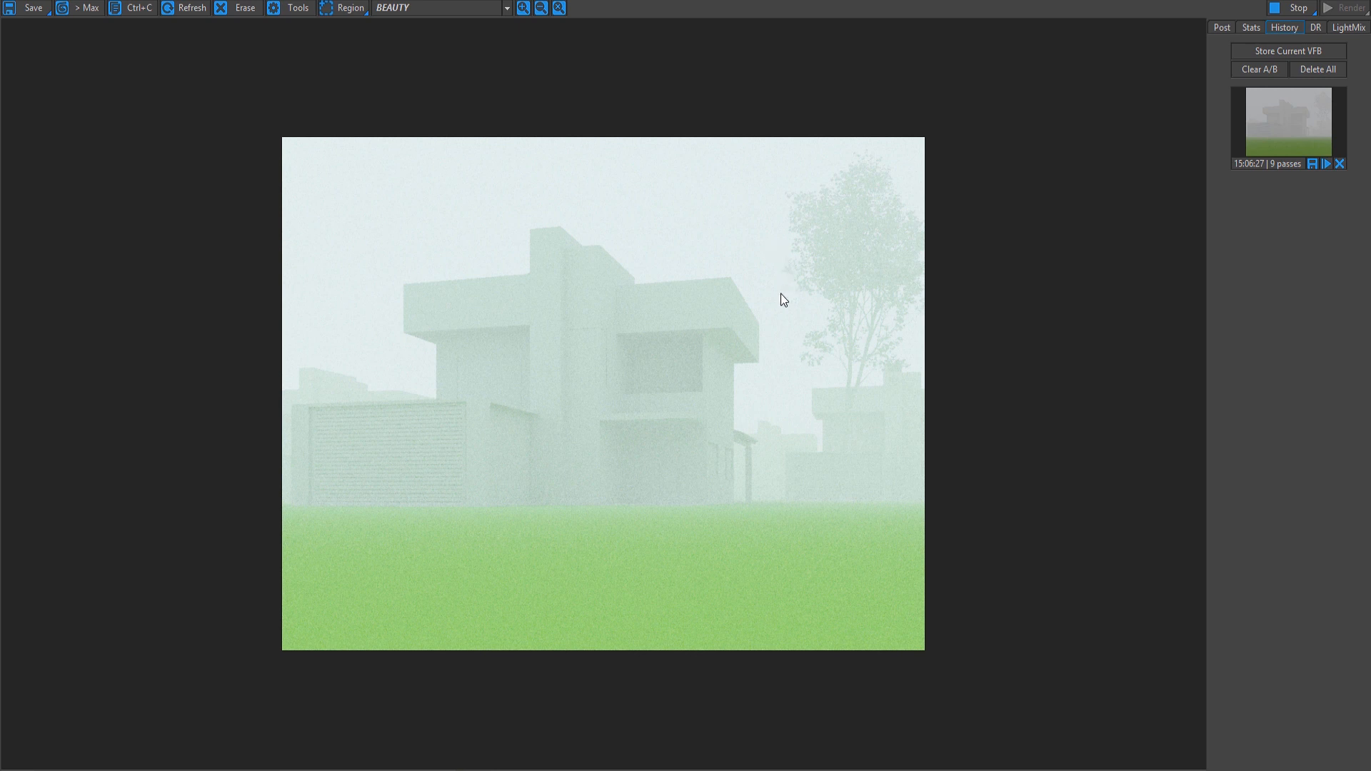
pyautogui.scroll(2, 767, 475)
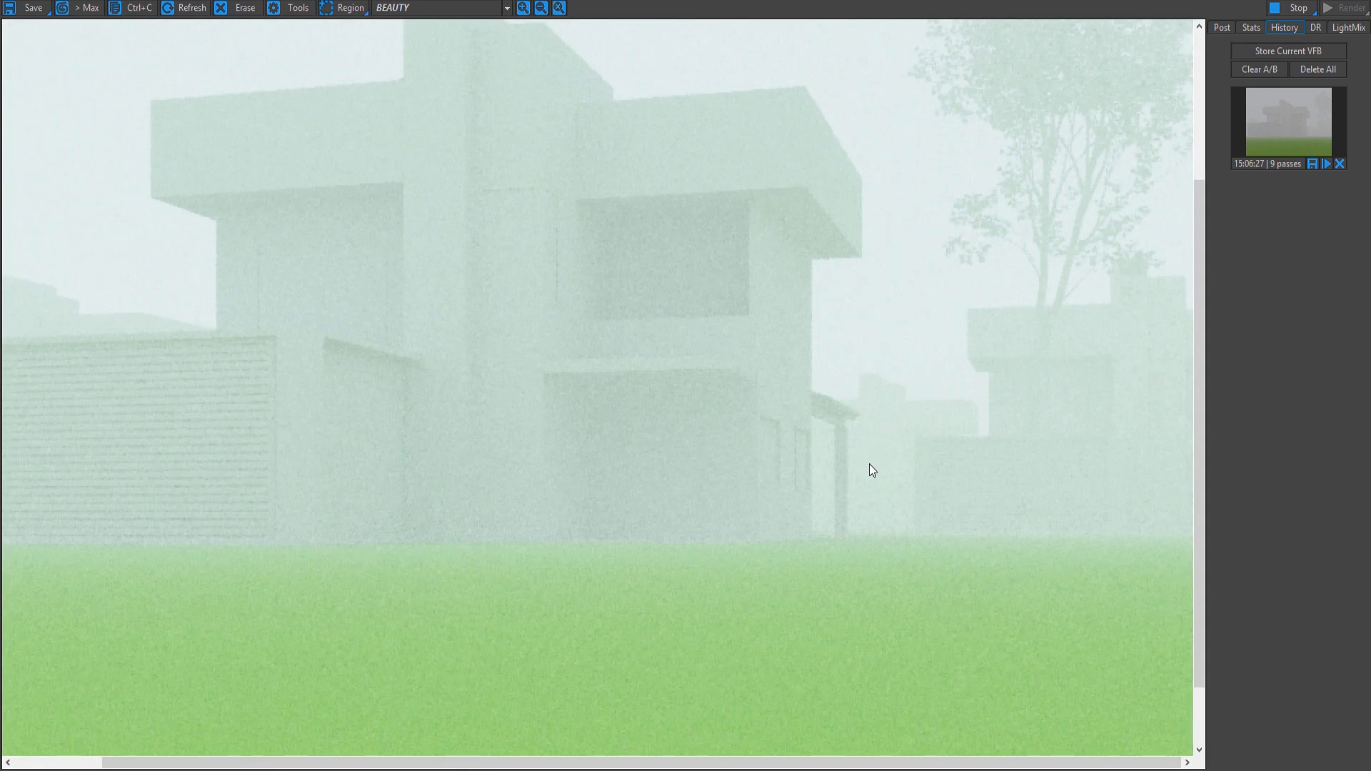
pyautogui.scroll(3, 871, 388)
pyautogui.scroll(-3, 864, 546)
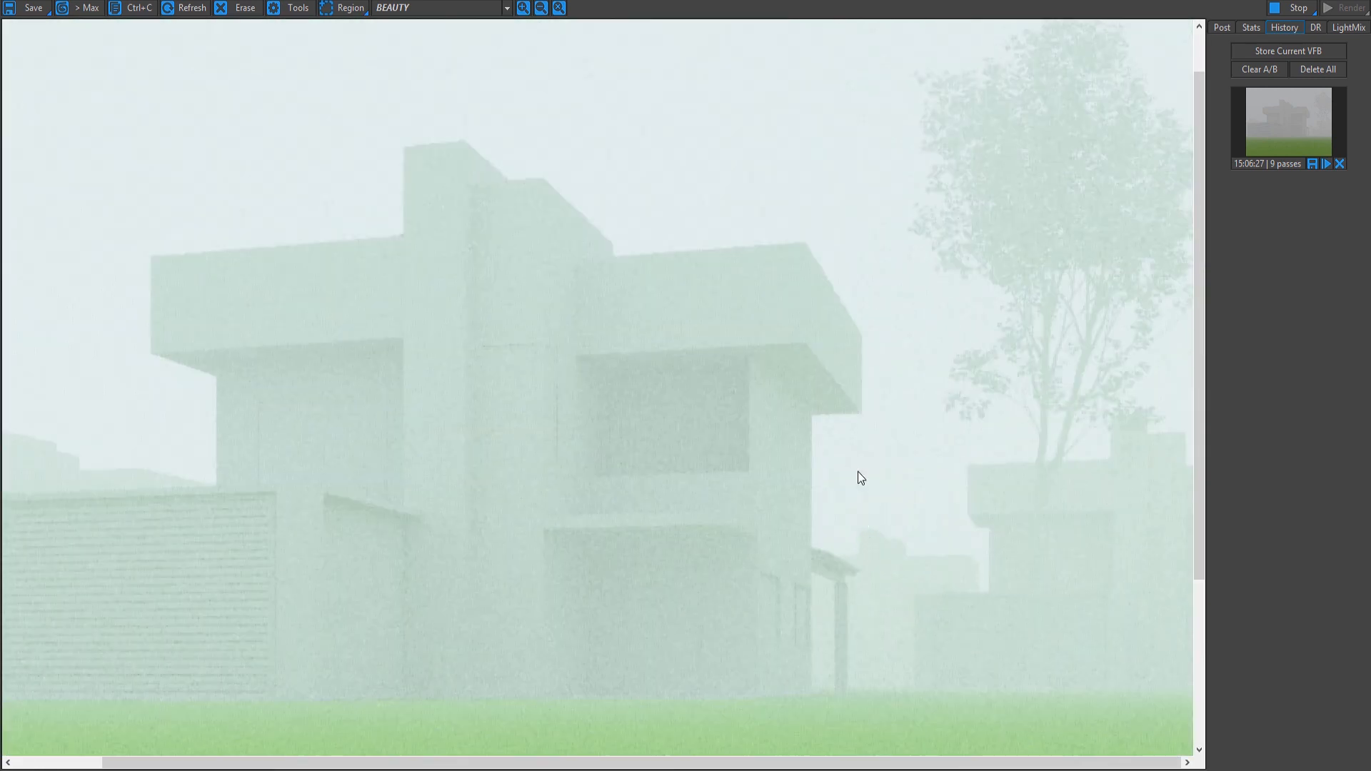
pyautogui.scroll(-3, 848, 514)
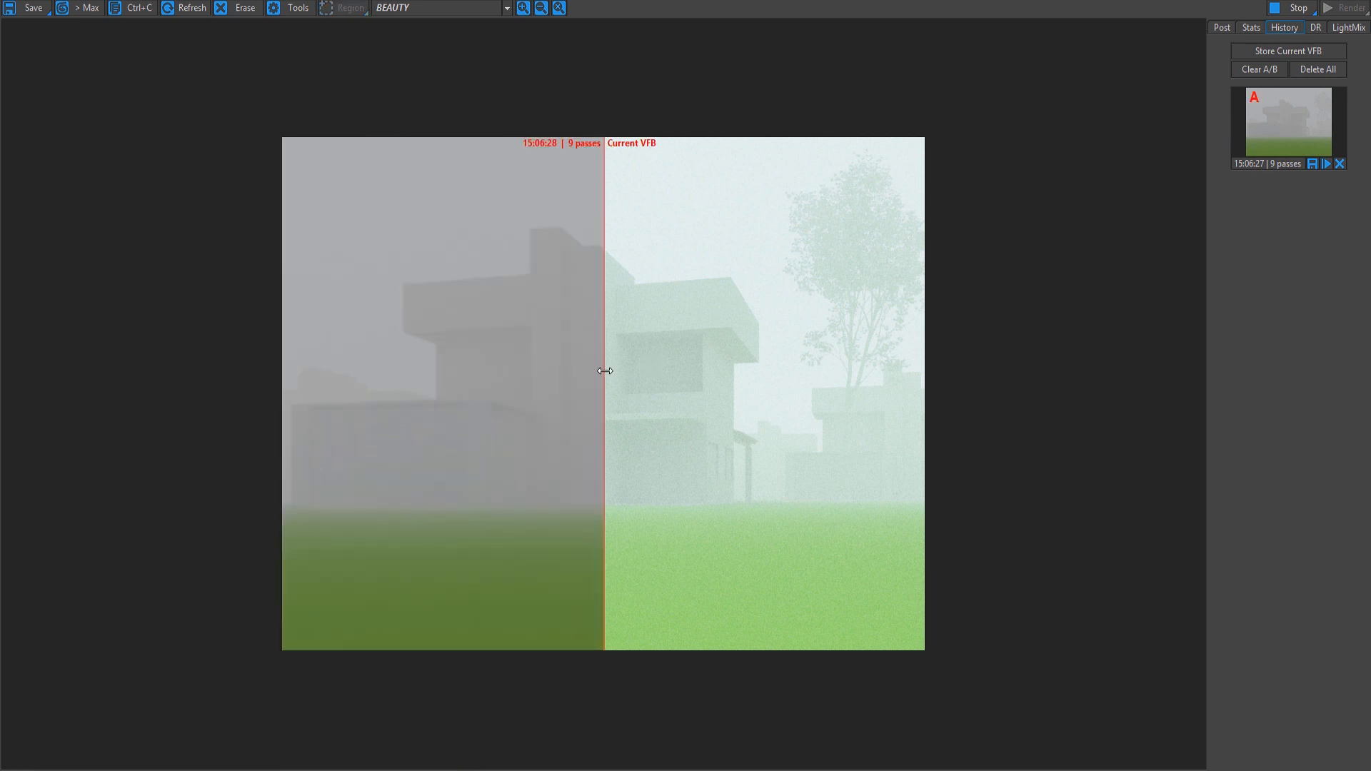
# Step: Compare the stored history image with the current render by shifting the A/B divider across the house
pyautogui.moveTo(605, 370); pyautogui.dragTo(541, 379)
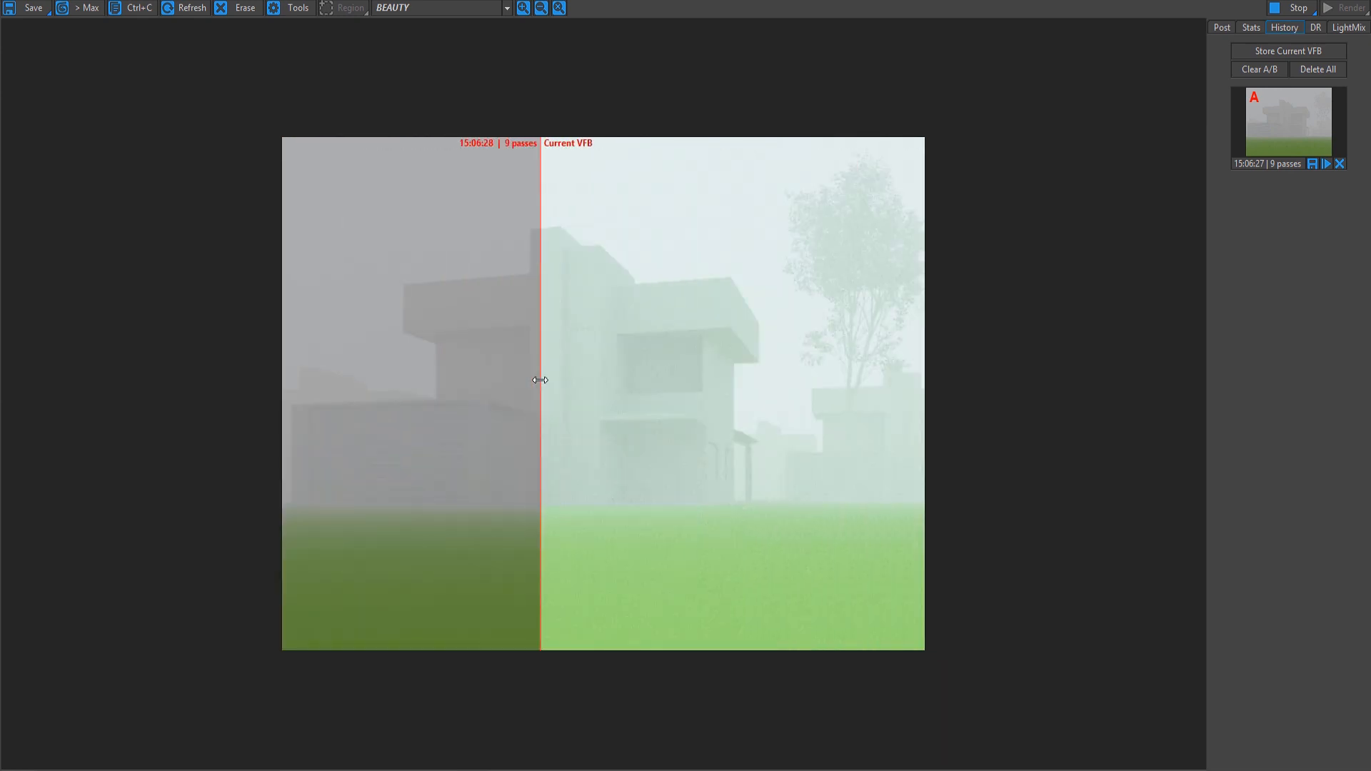
pyautogui.click(1321, 1)
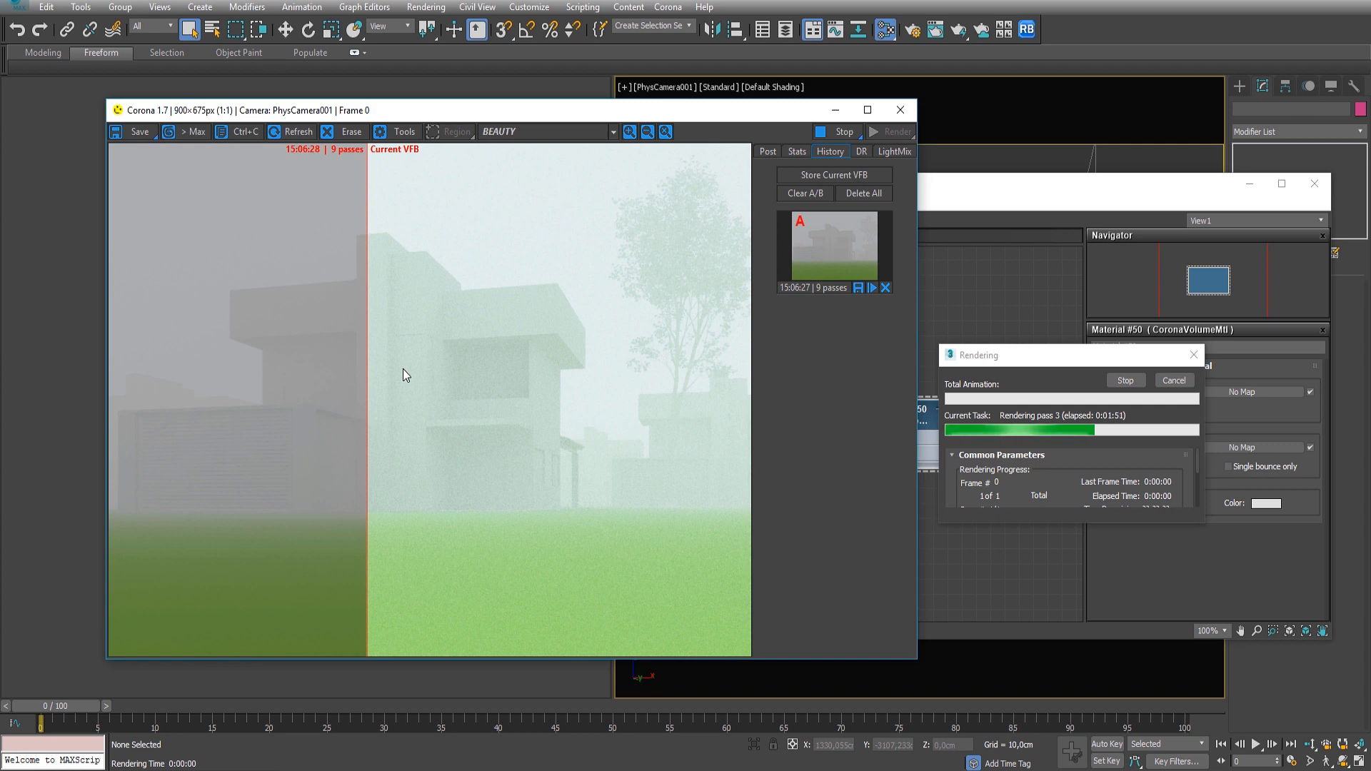
pyautogui.moveTo(369, 376); pyautogui.dragTo(400, 380)
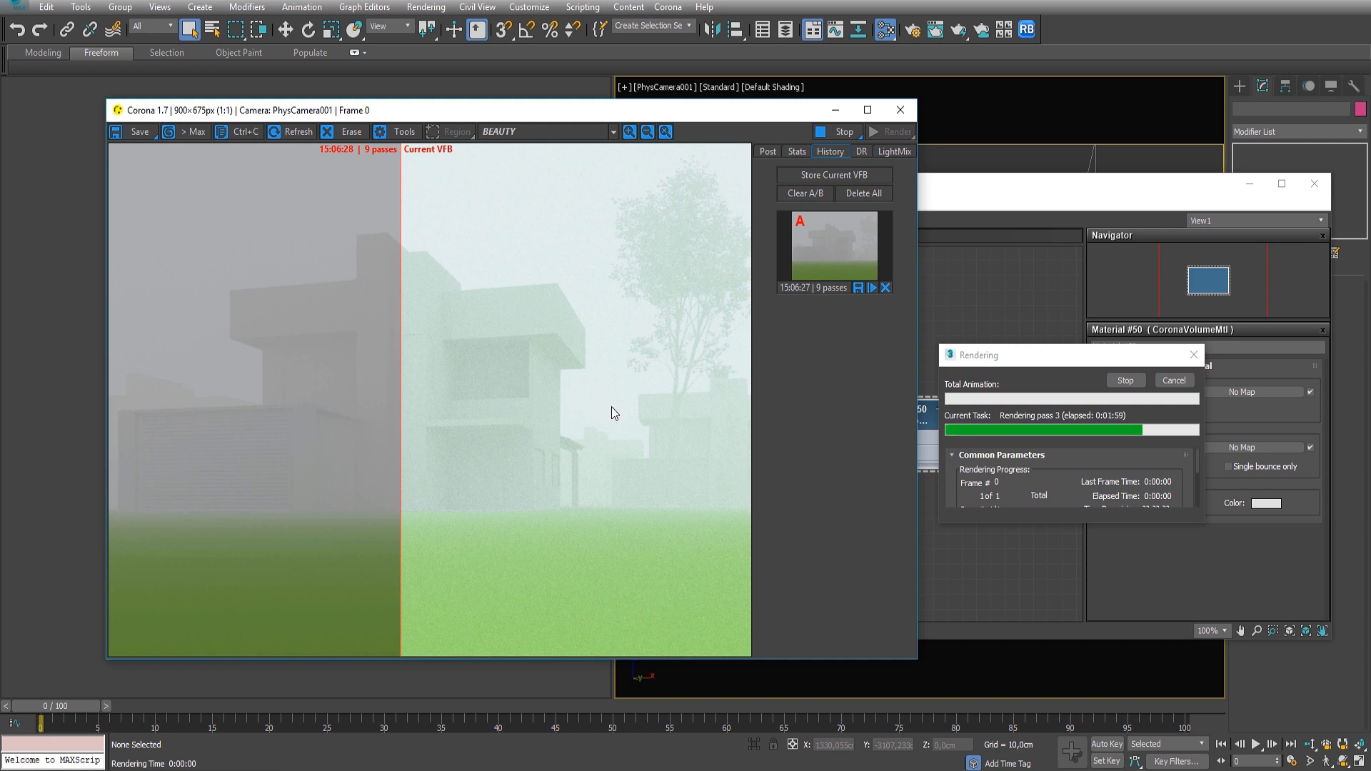
pyautogui.scroll(1, 611, 413)
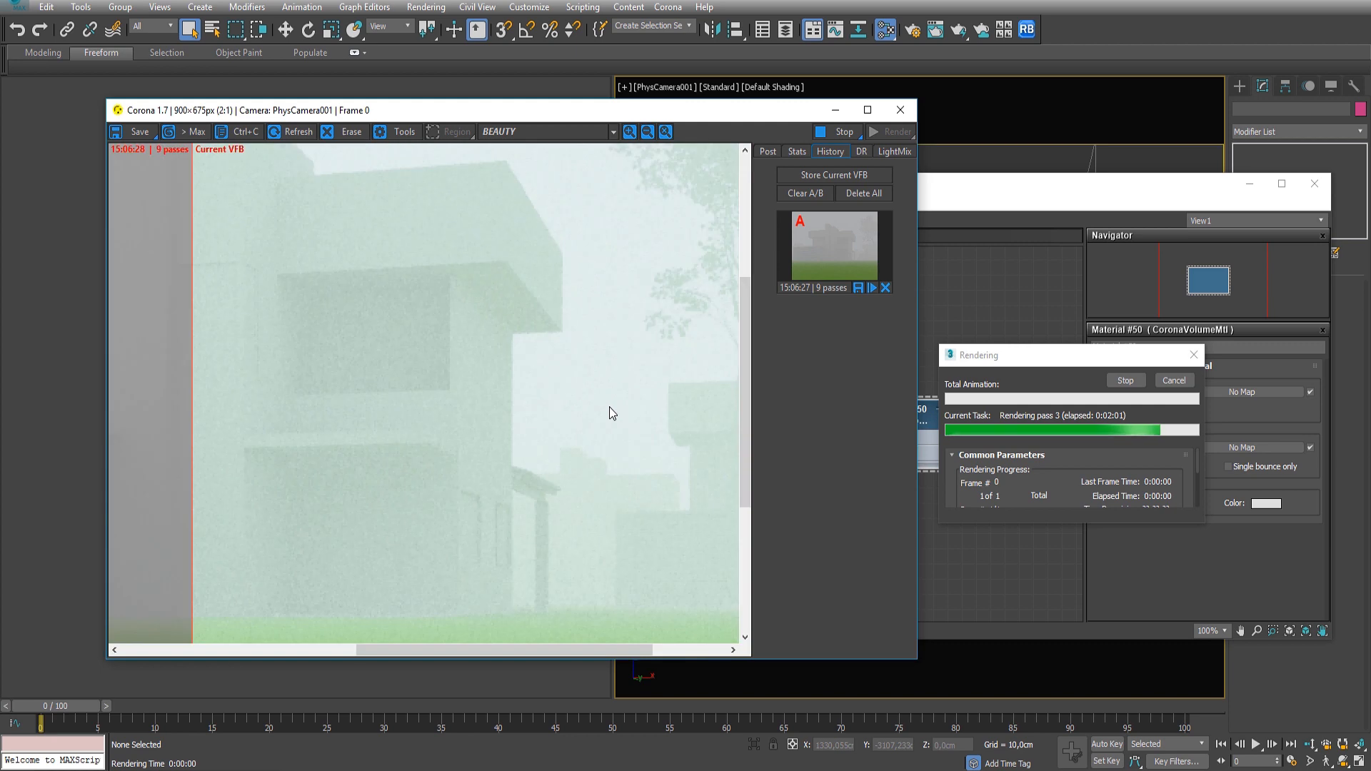
pyautogui.scroll(-2, 464, 407)
pyautogui.scroll(1, 449, 407)
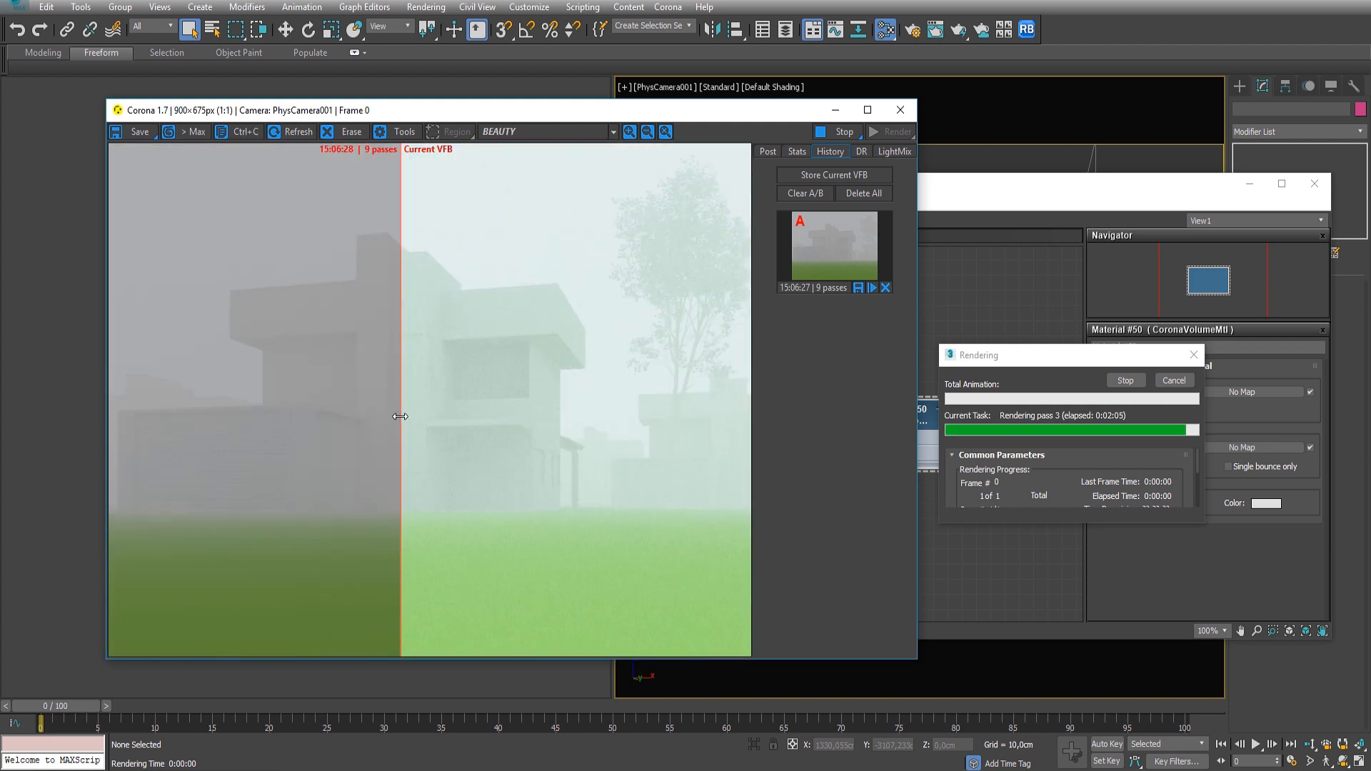
pyautogui.moveTo(399, 416); pyautogui.dragTo(416, 419)
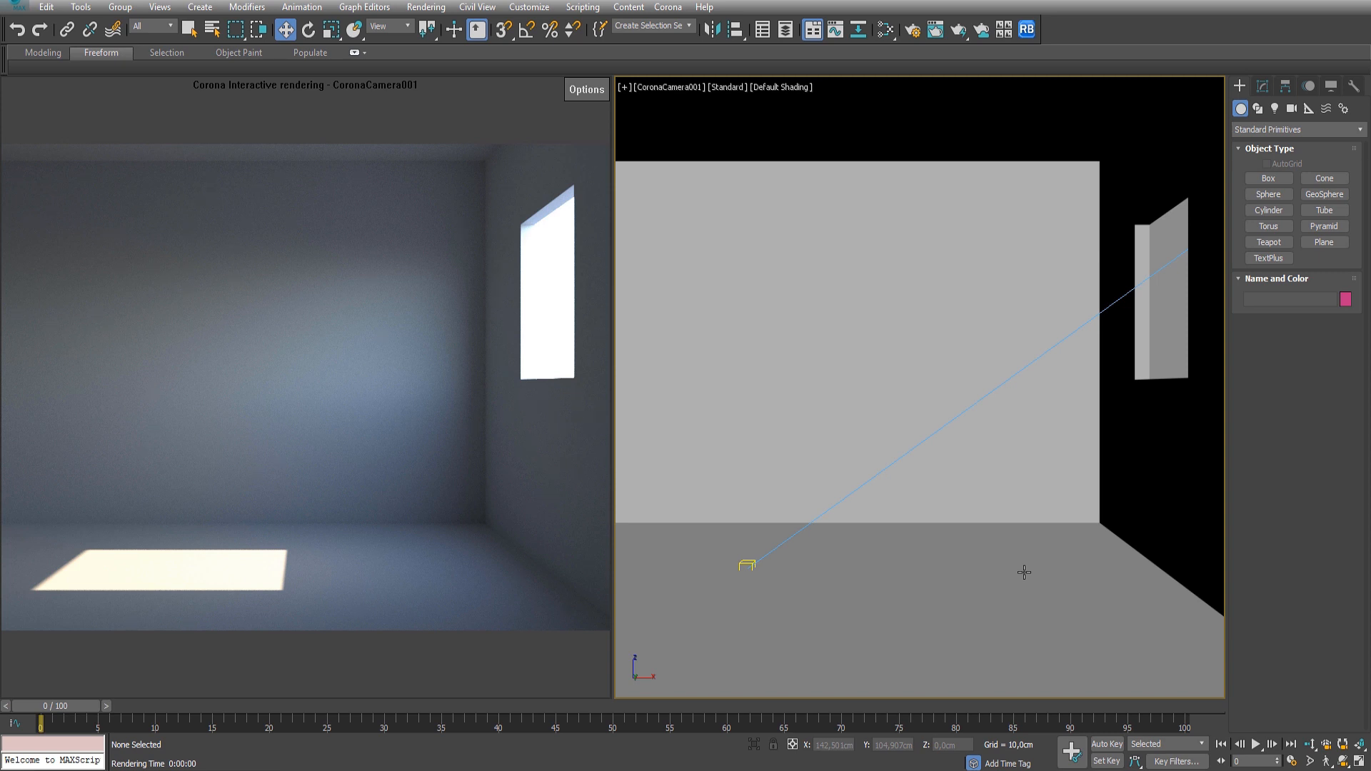
# Step: Set the absorption distance of Material #27 to 1500 cm in the room scene
pyautogui.press('m')
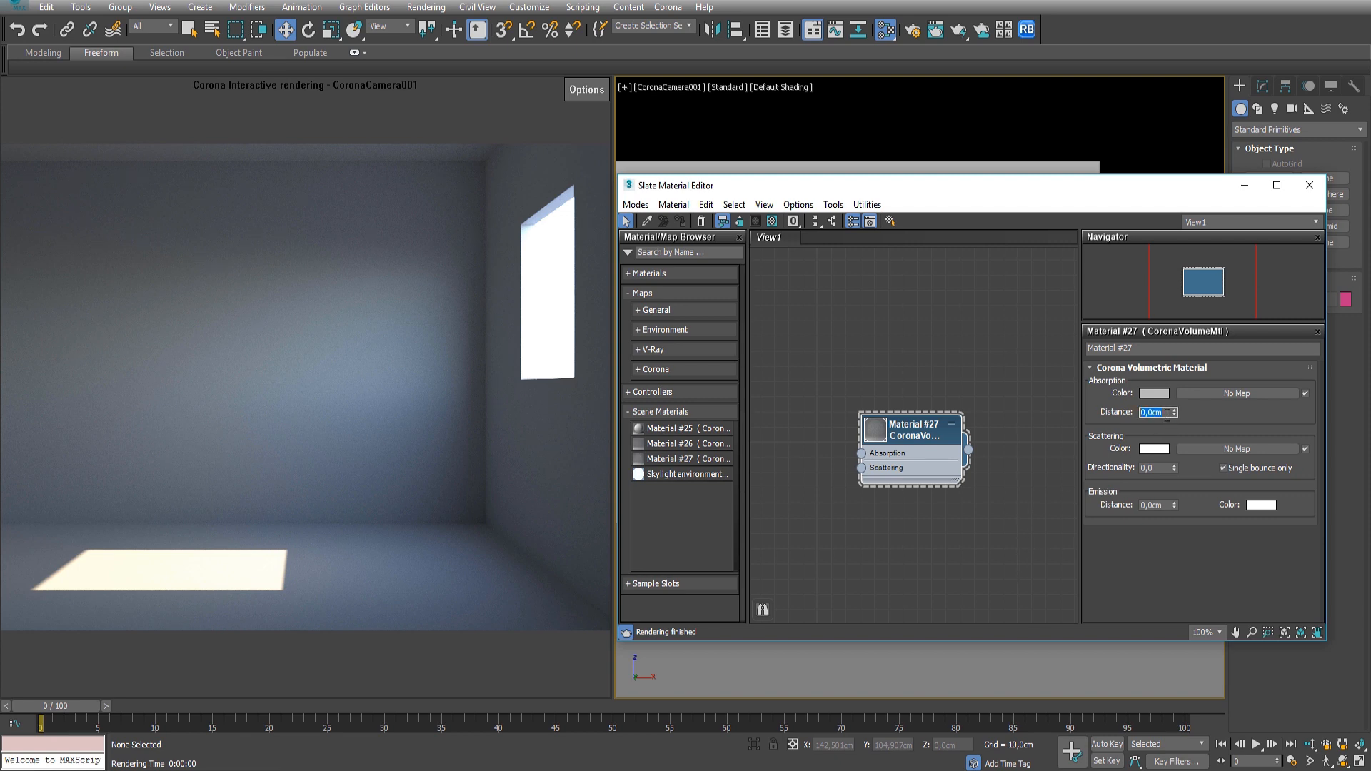
pyautogui.write('1500')
pyautogui.press('Return')
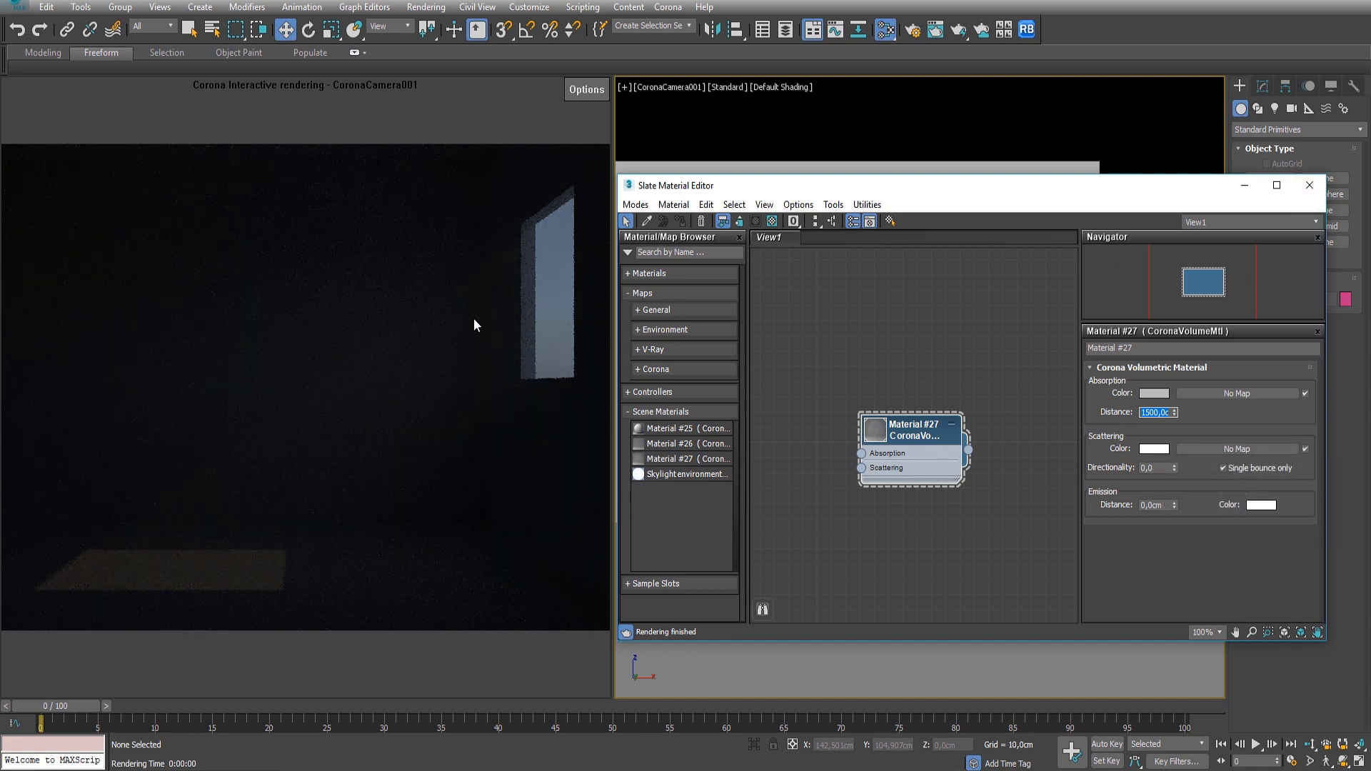
# Step: Render the room and set the tone mapping exposure to 5.5 EV after trying 5 and 6
pyautogui.click(426, 7)
pyautogui.click(428, 22)
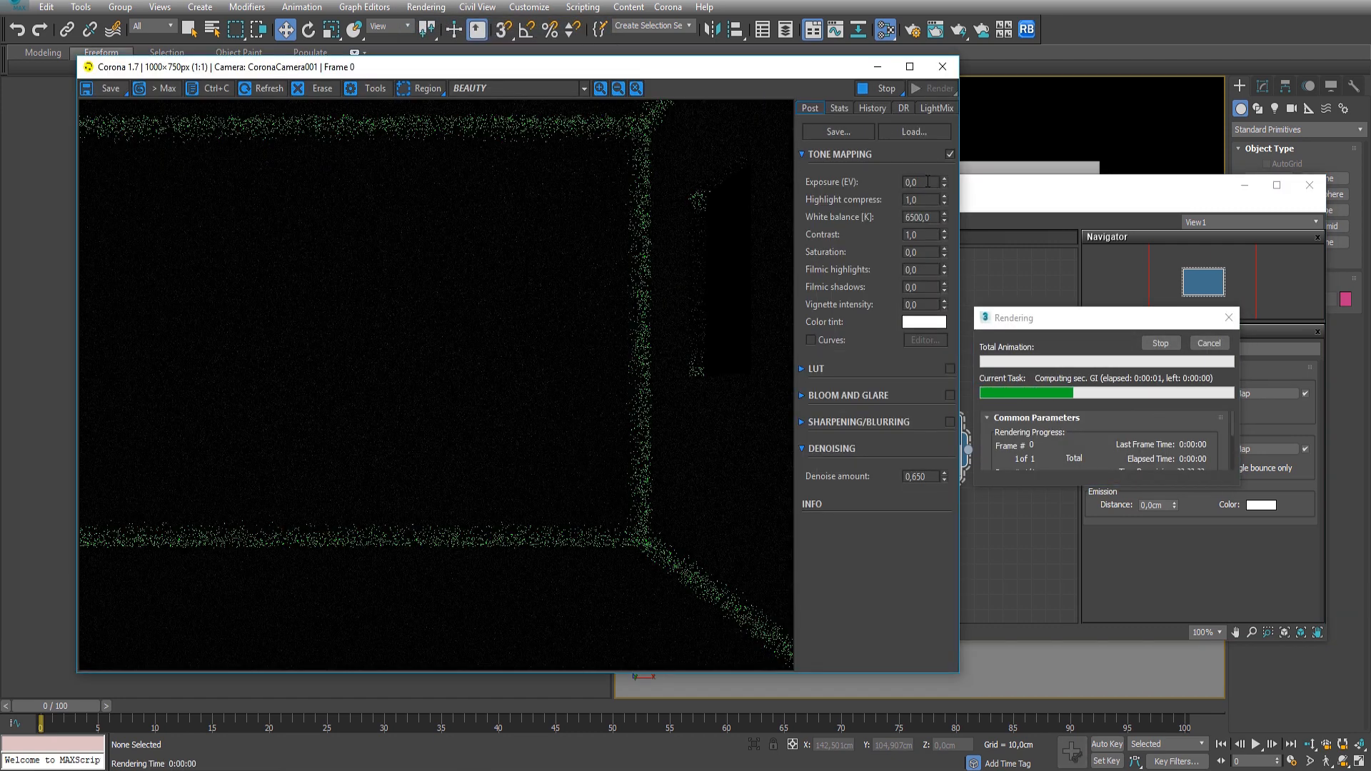
pyautogui.doubleClick(928, 181)
pyautogui.write('5')
pyautogui.press('Return')
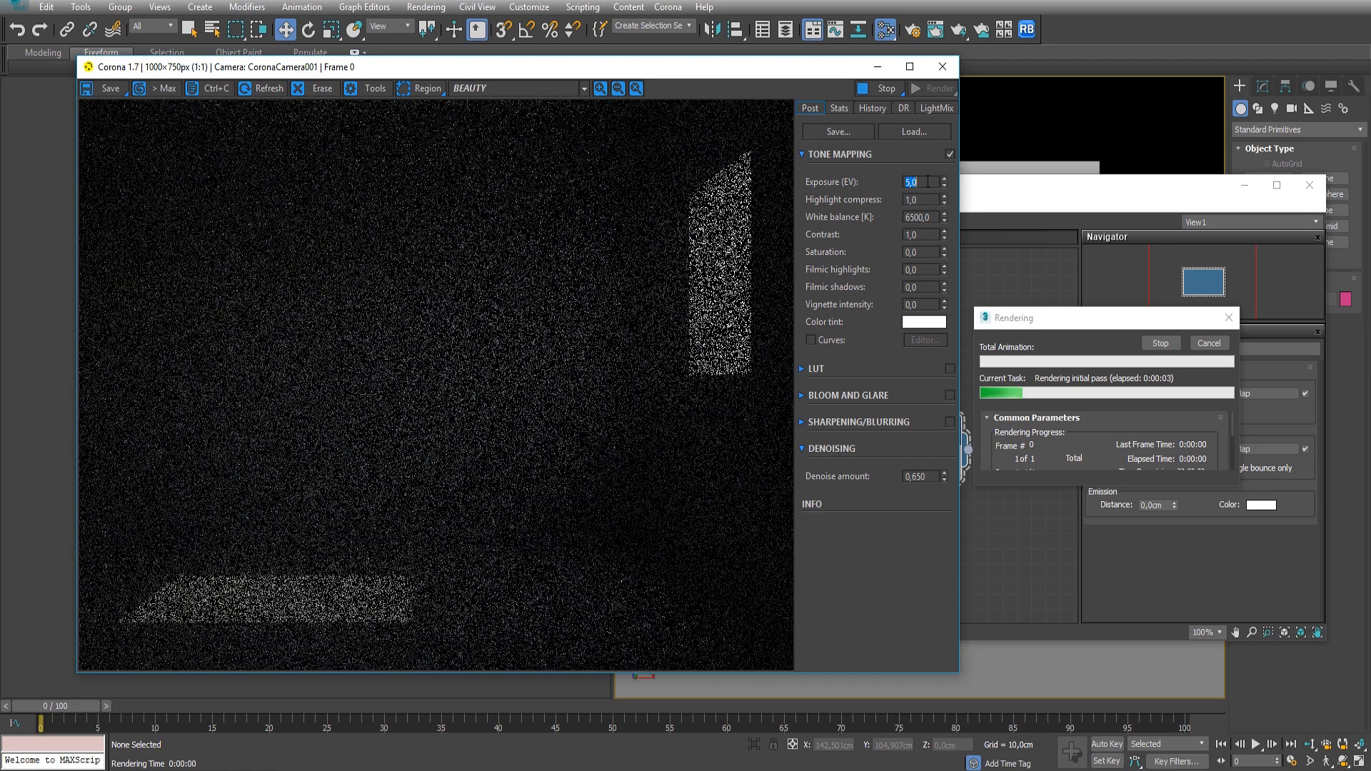
pyautogui.write('6')
pyautogui.press('Return')
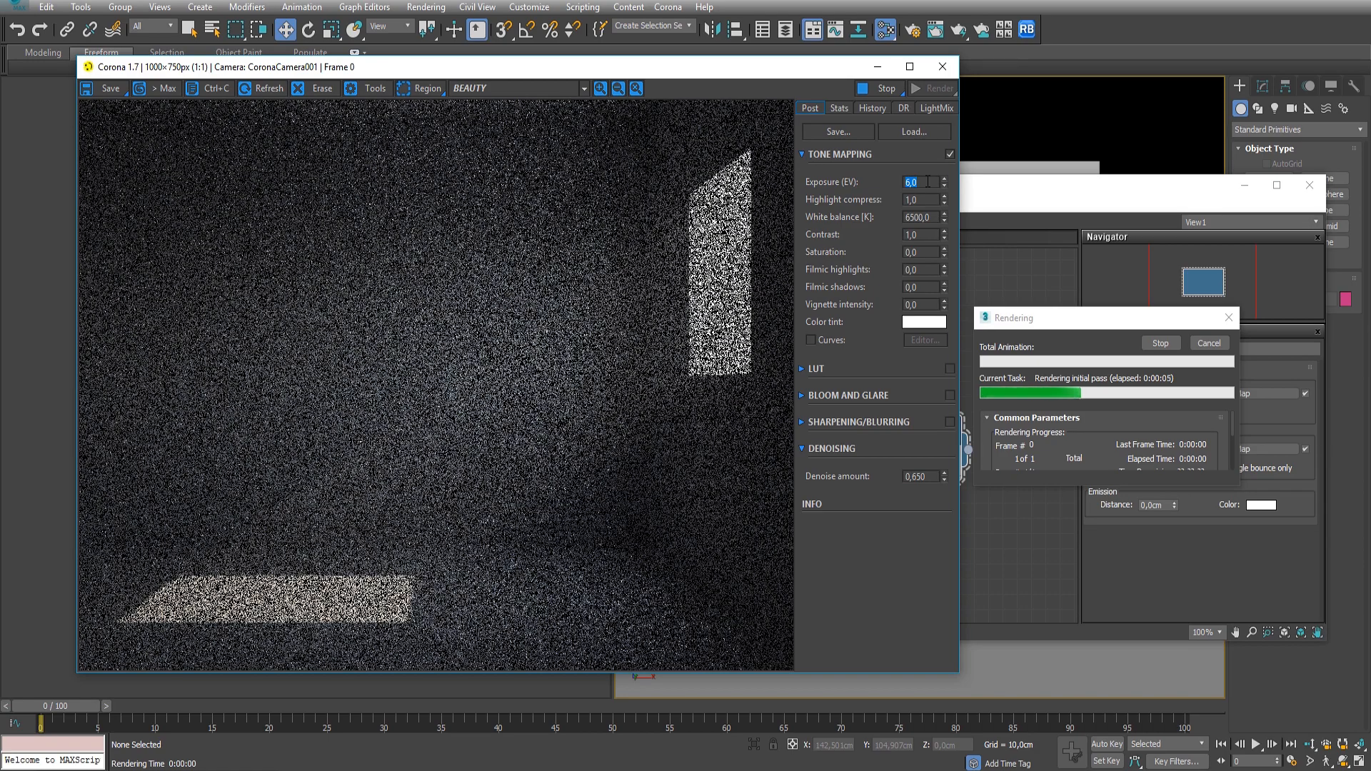
pyautogui.write('5,5')
pyautogui.press('Return')
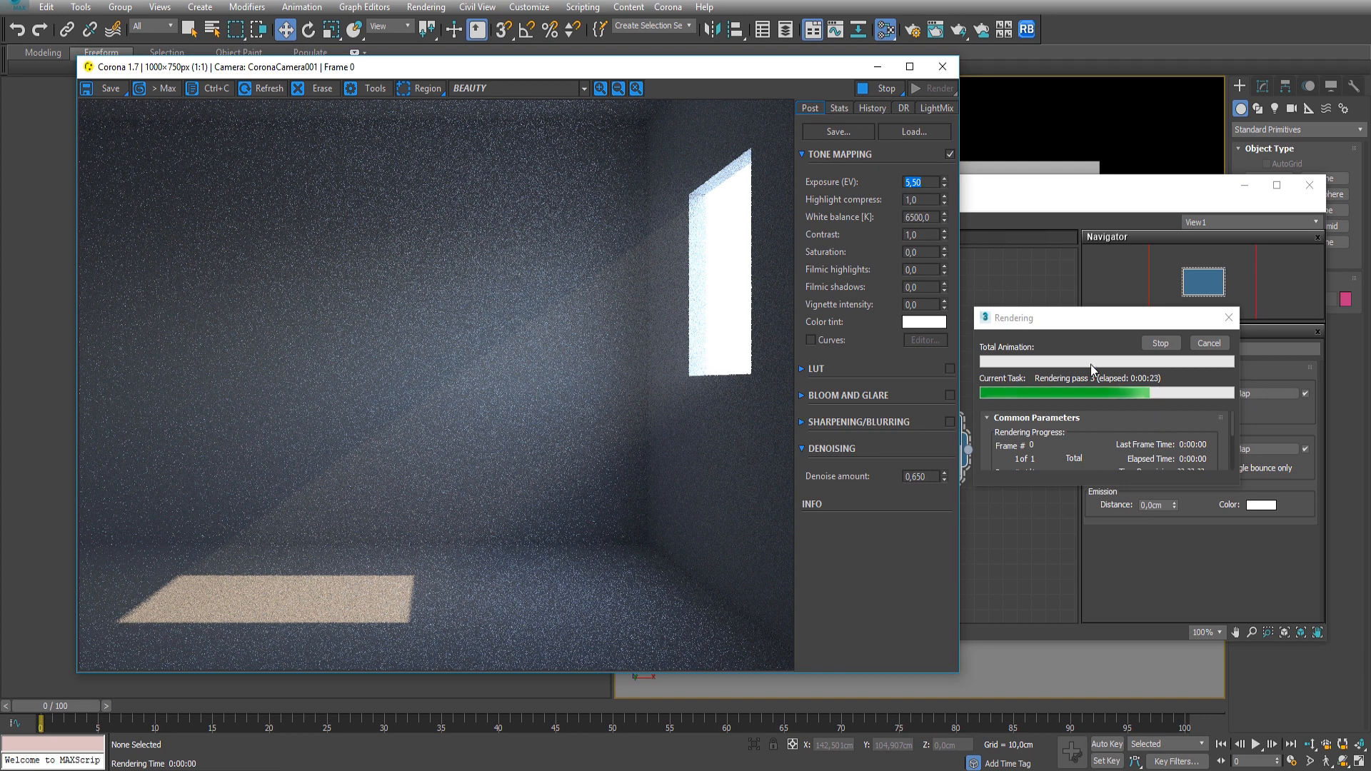
# Step: Check the statistics of the room render and close the material editor and the frame buffer
pyautogui.click(835, 108)
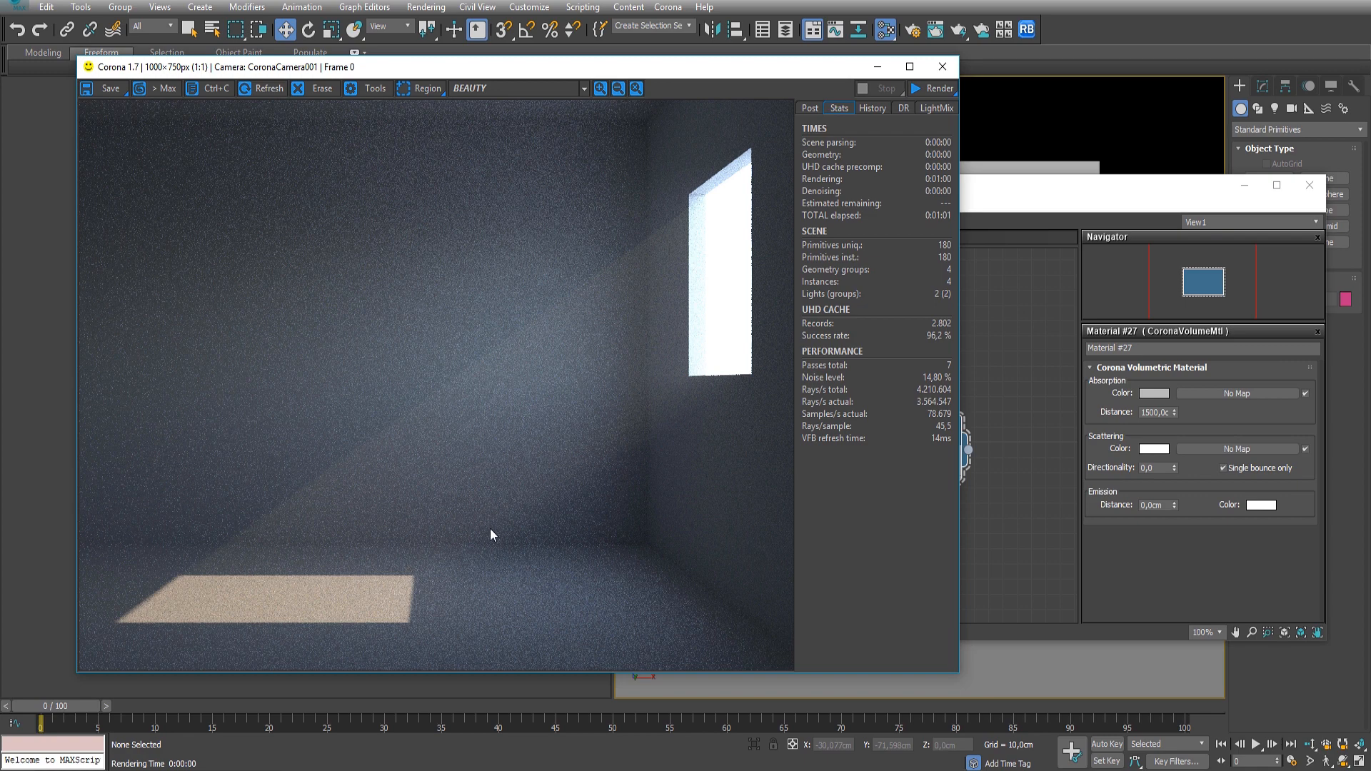
pyautogui.click(1310, 184)
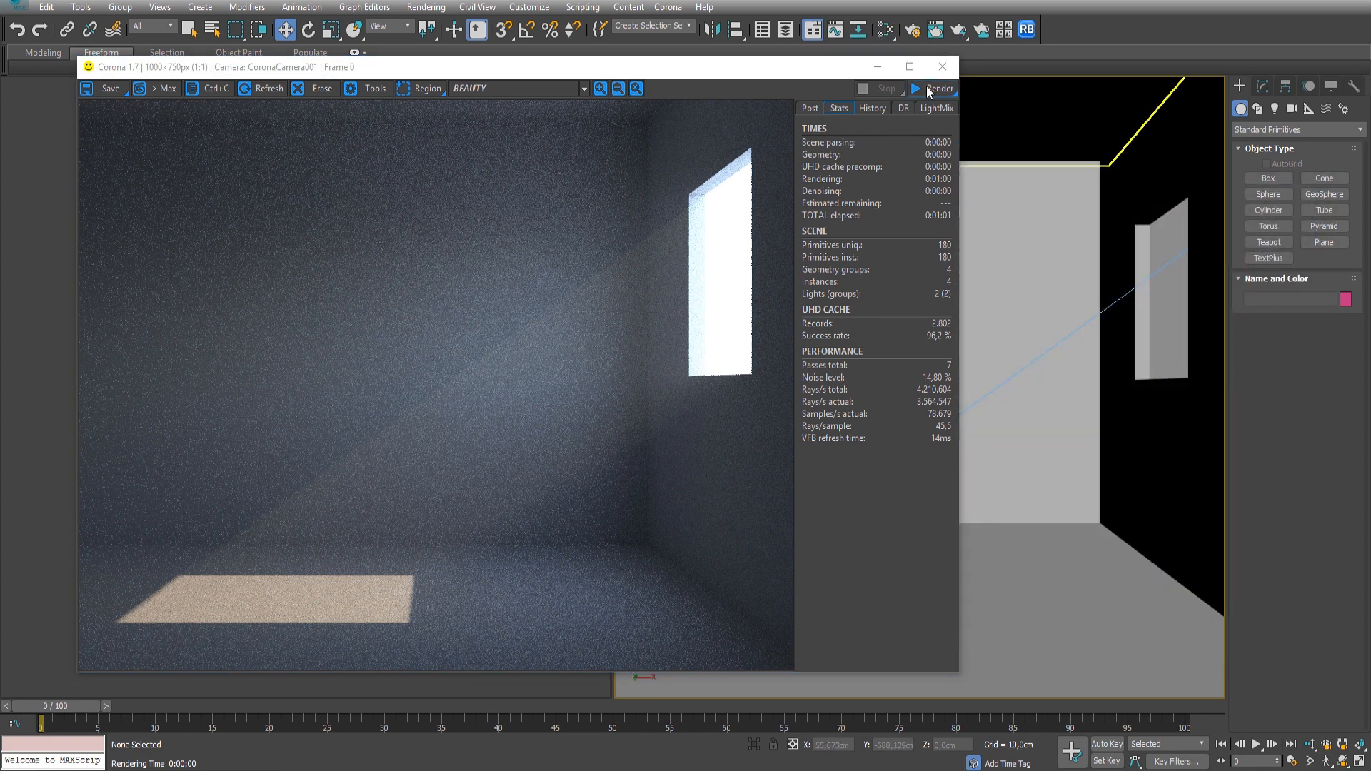
pyautogui.click(942, 67)
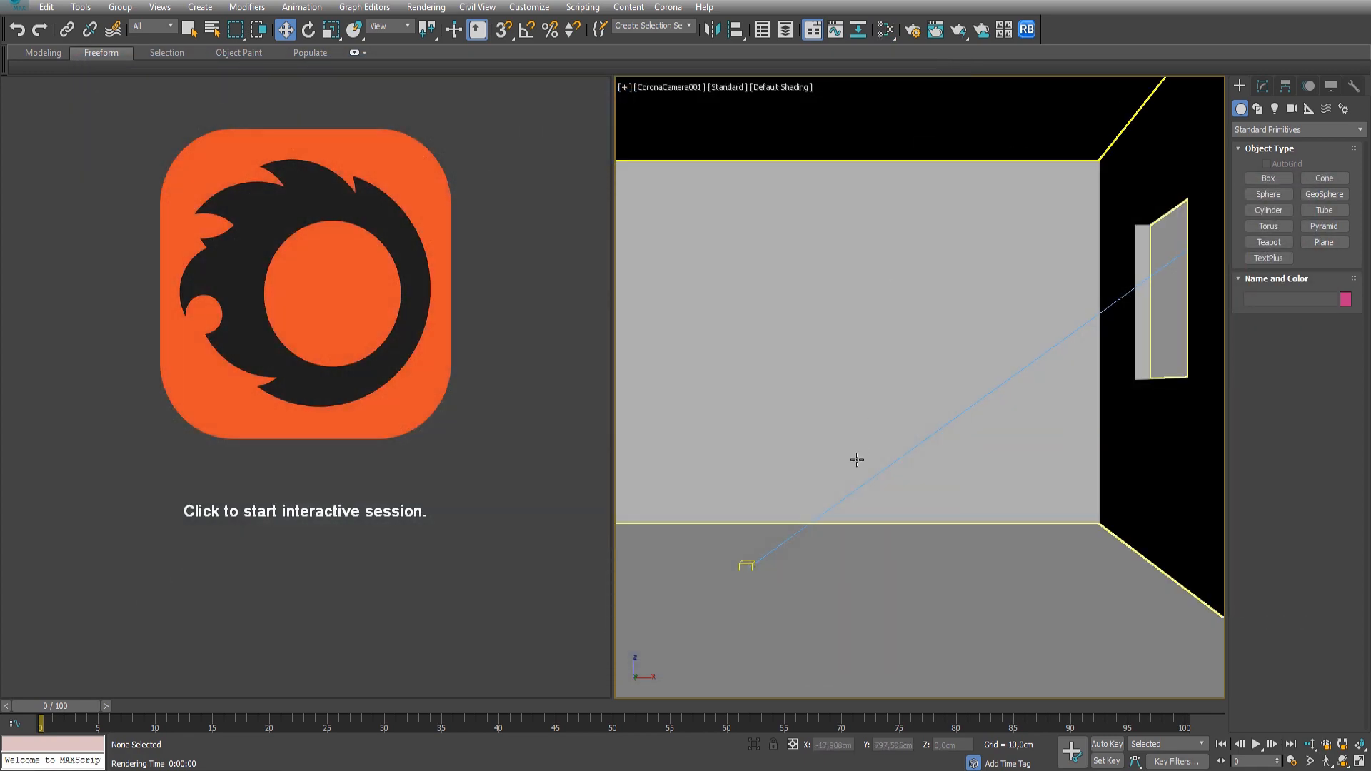
# Step: In the top wireframe view, create a box across the room at the window, about 197 cm long, 611 cm wide and 556 cm high
pyautogui.rightClick(791, 512)
pyautogui.click(755, 511)
pyautogui.press('t')
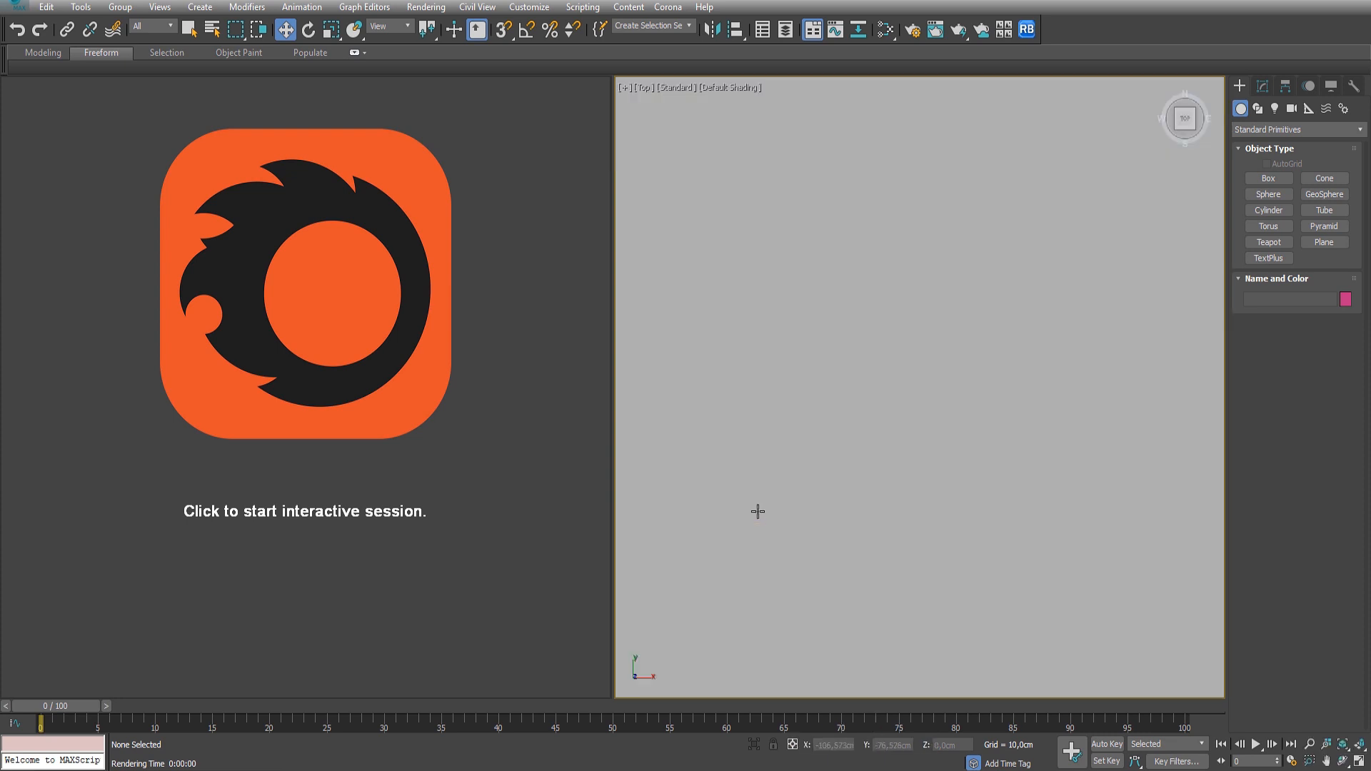
pyautogui.press('F3')
pyautogui.scroll(-5, 765, 514)
pyautogui.scroll(3, 781, 504)
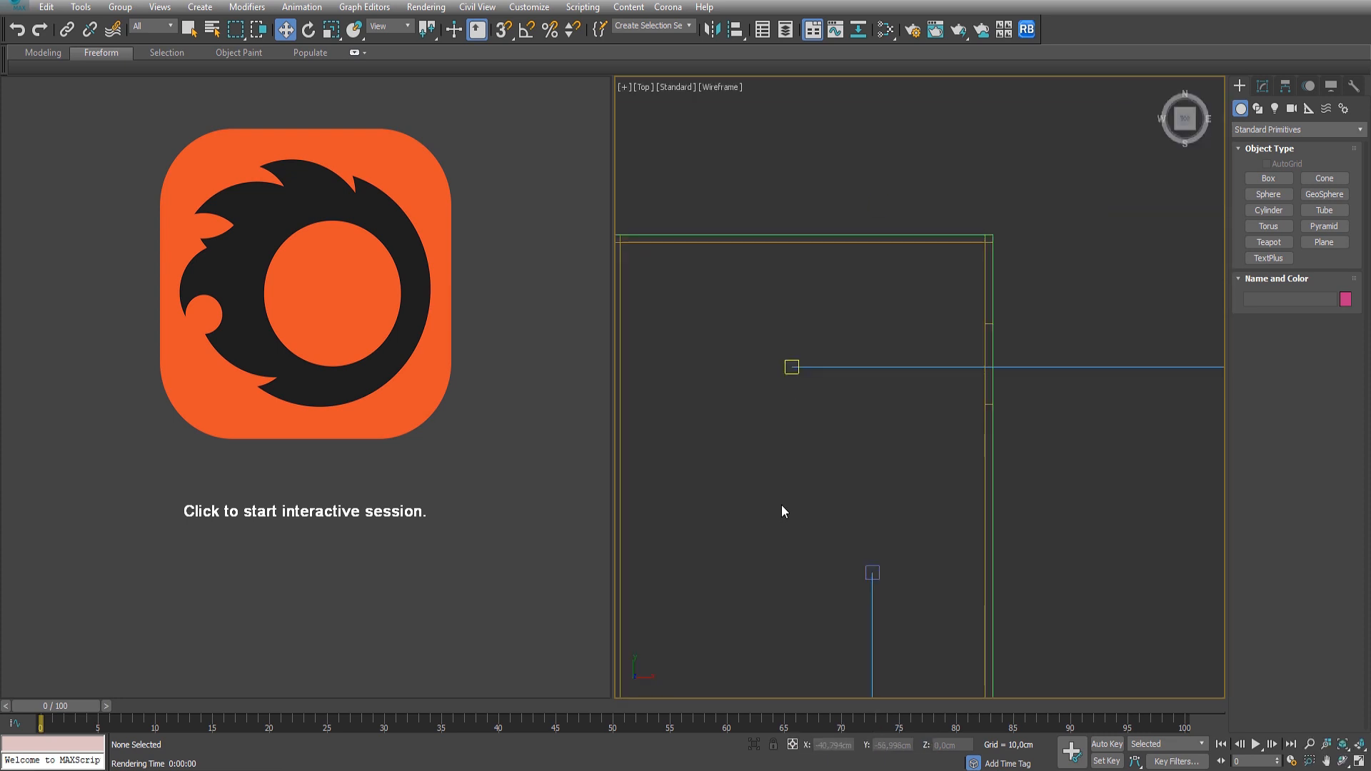
pyautogui.click(1277, 178)
pyautogui.moveTo(1026, 464); pyautogui.dragTo(696, 350)
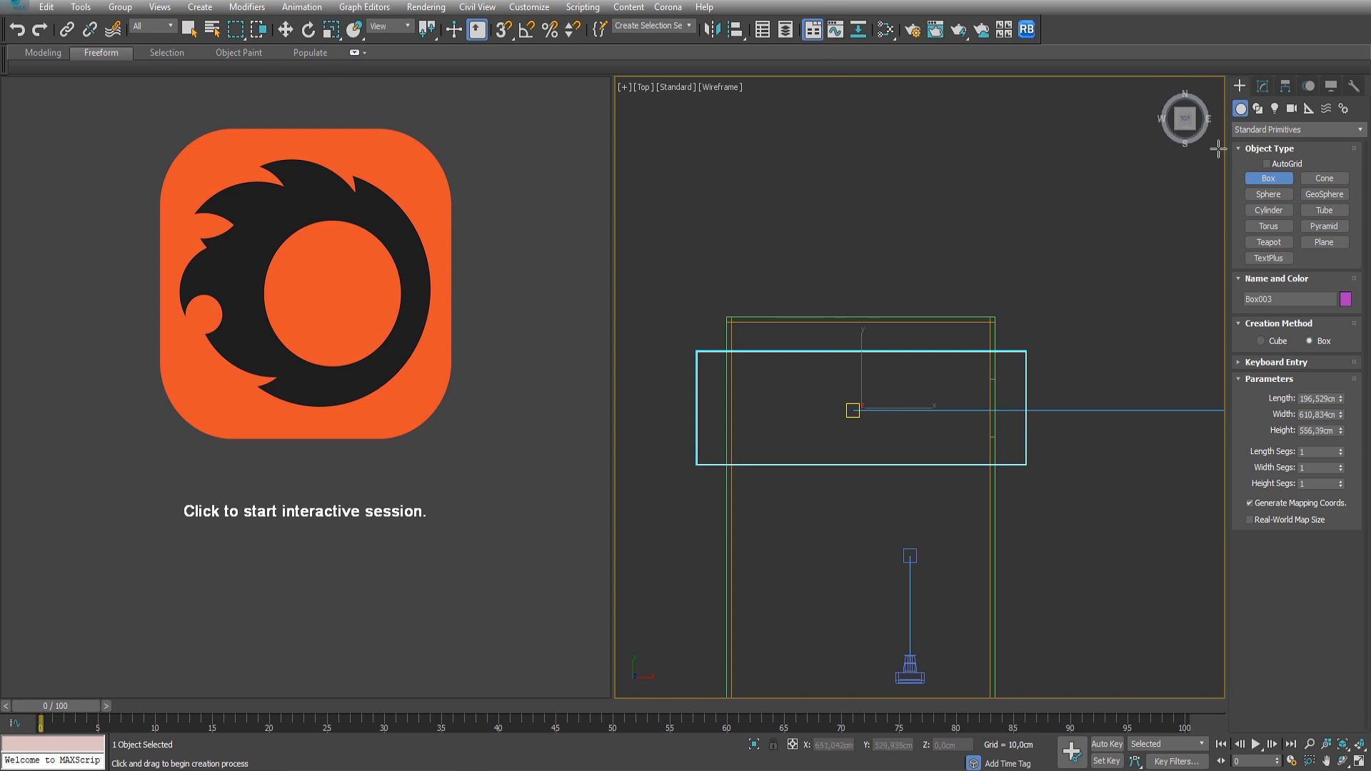
# Step: Inspect the new box against the room in a shaded orthographic view
pyautogui.click(1195, 127)
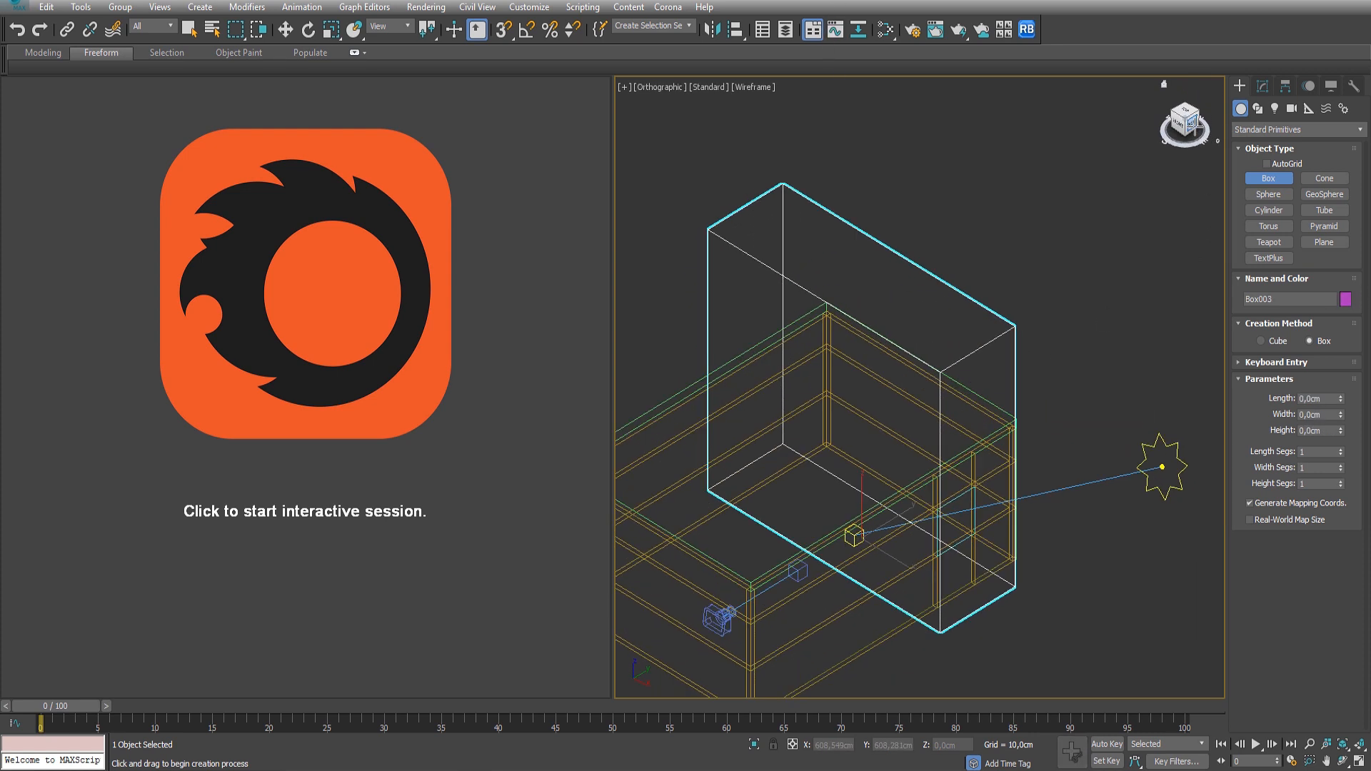
pyautogui.press('F3')
pyautogui.moveTo(1026, 355); pyautogui.dragTo(1048, 327, button='middle')
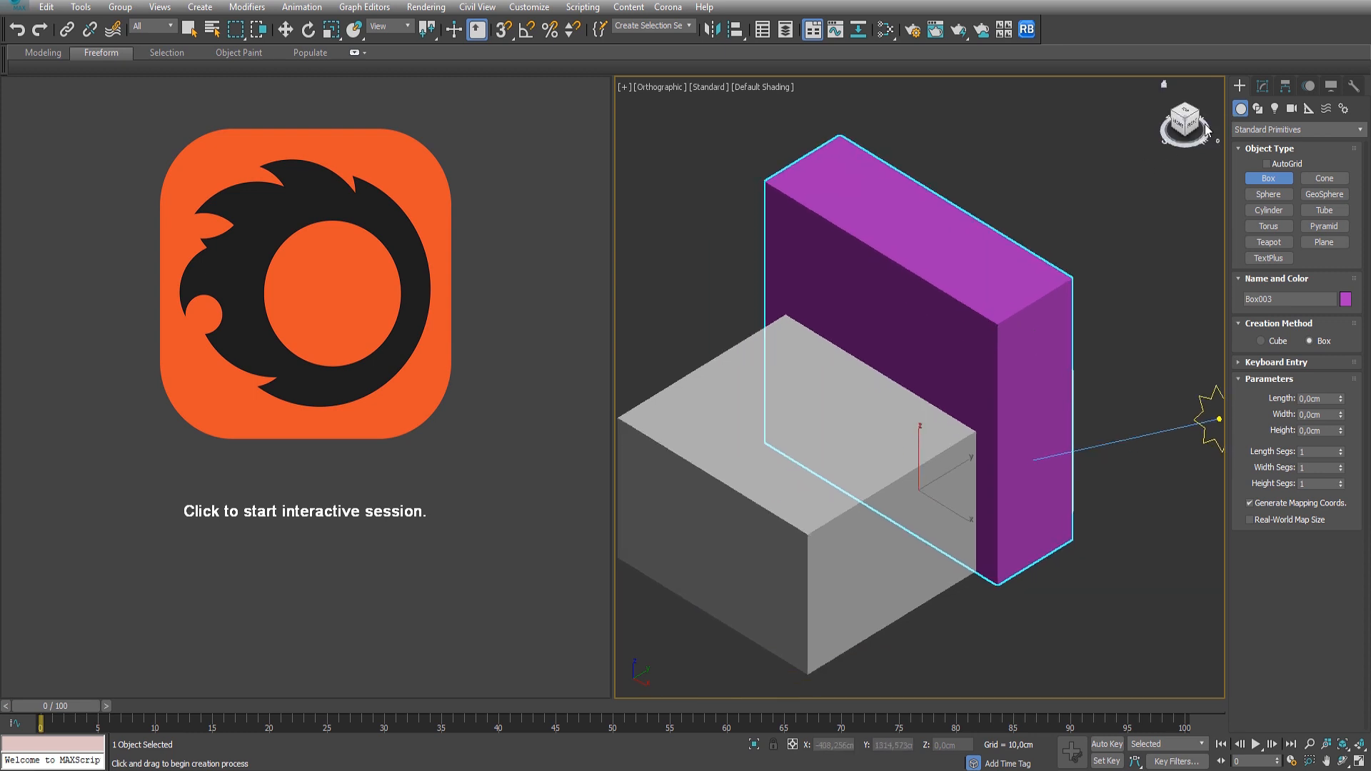
# Step: Move the window box down about 37 cm so that its base sits below the room's floor
pyautogui.moveTo(1201, 128); pyautogui.dragTo(1085, 93)
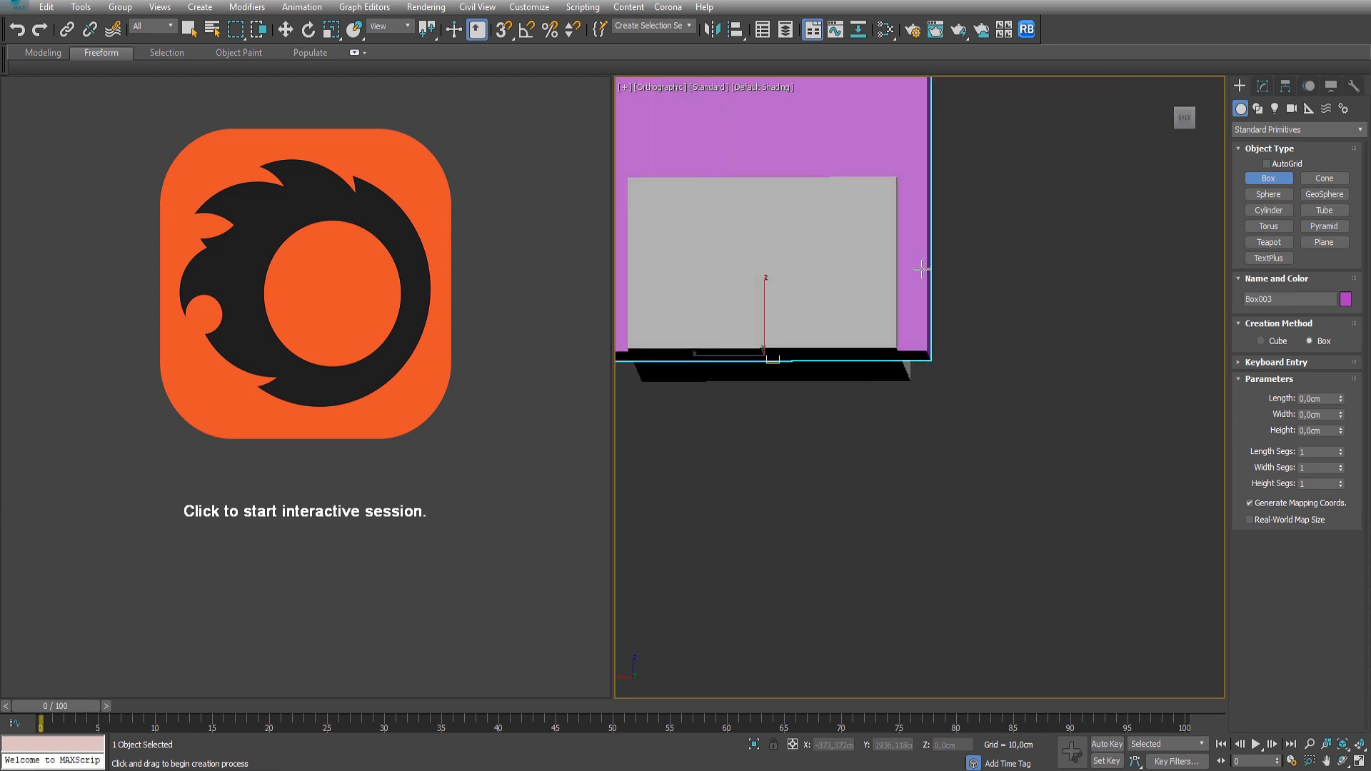
pyautogui.press('z')
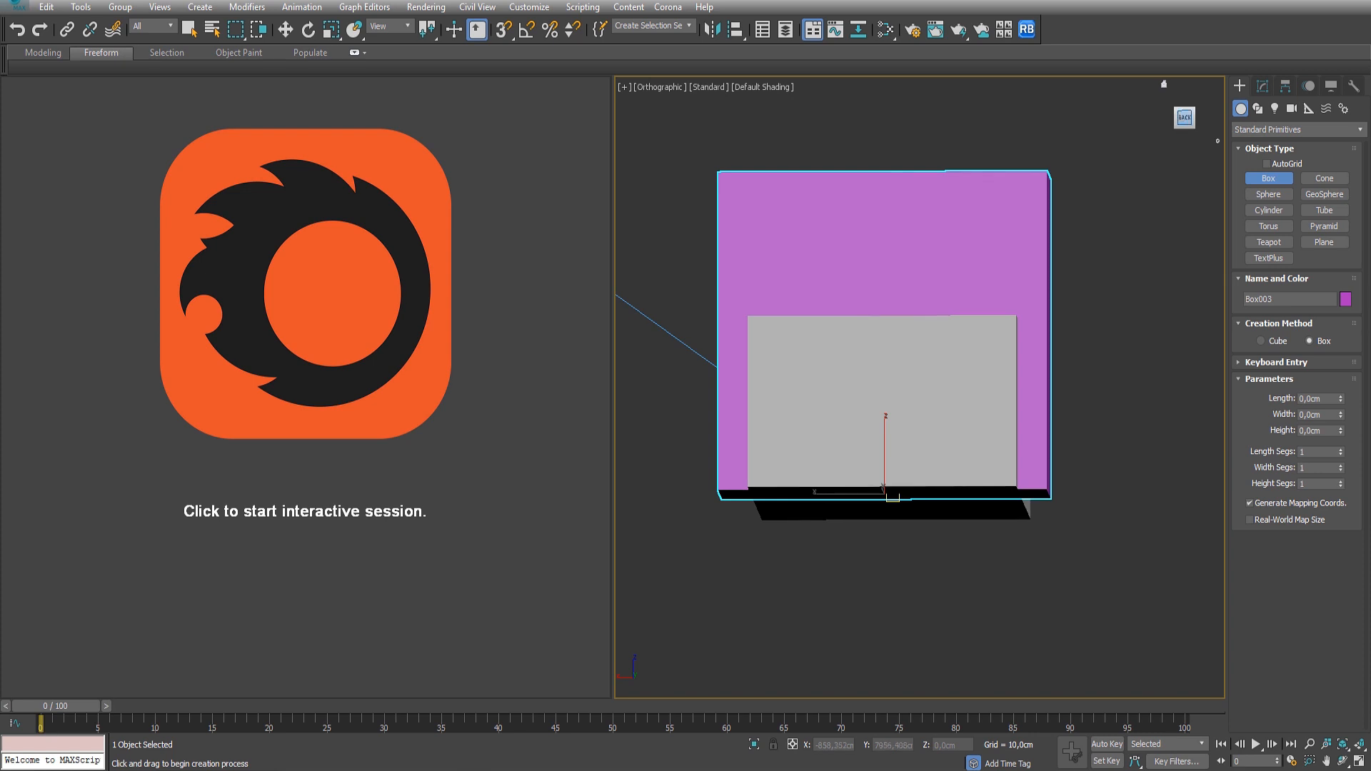
pyautogui.moveTo(1173, 137); pyautogui.dragTo(1164, 84)
pyautogui.press('p')
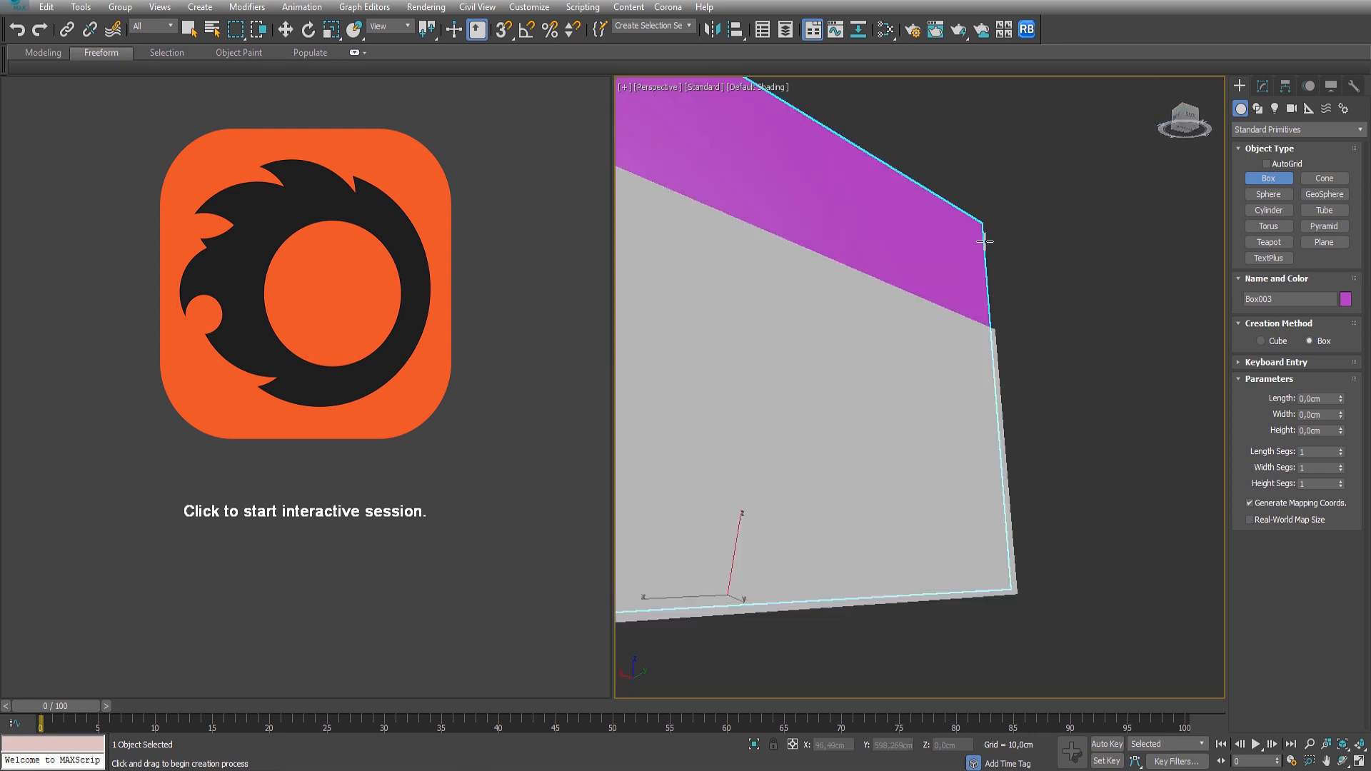
pyautogui.moveTo(878, 416); pyautogui.dragTo(1023, 339, button='middle')
pyautogui.scroll(-4, 1022, 339)
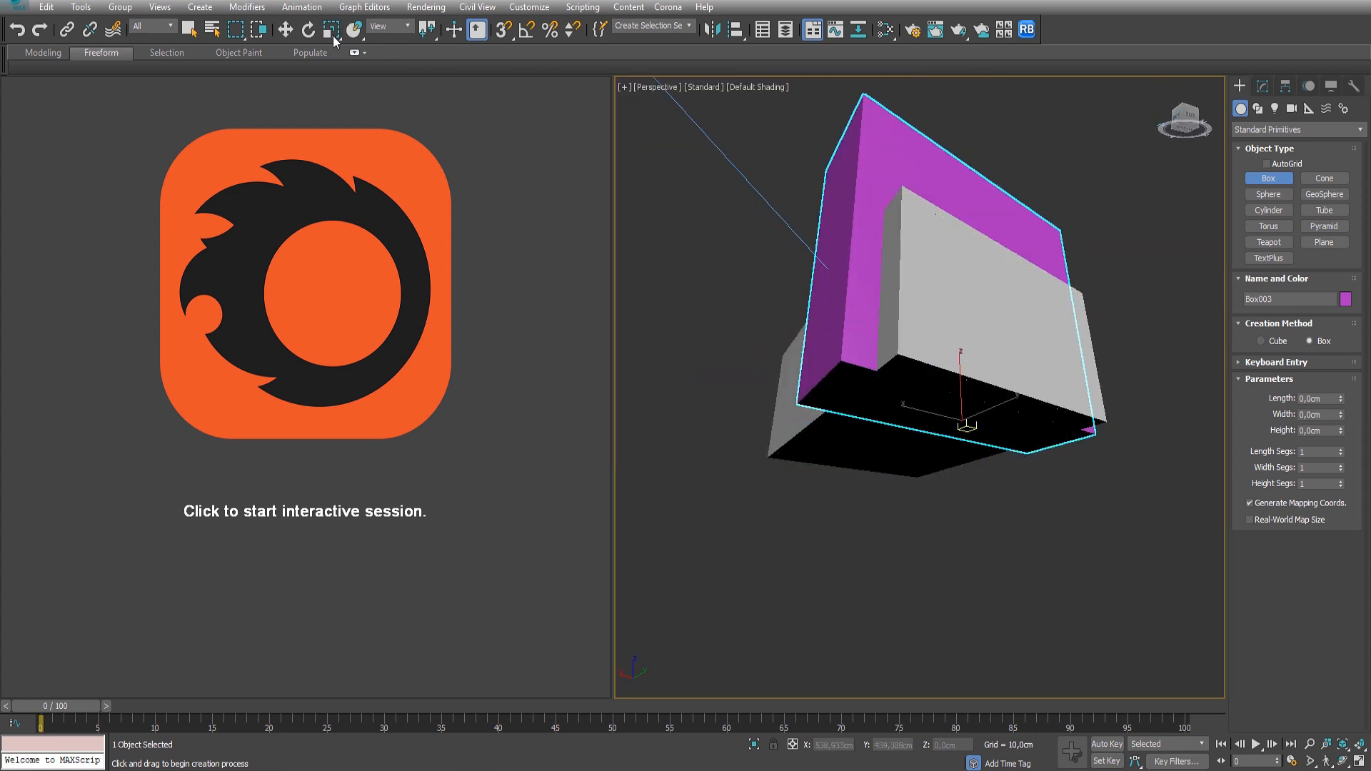
pyautogui.click(285, 29)
pyautogui.moveTo(1183, 130); pyautogui.dragTo(1181, 105)
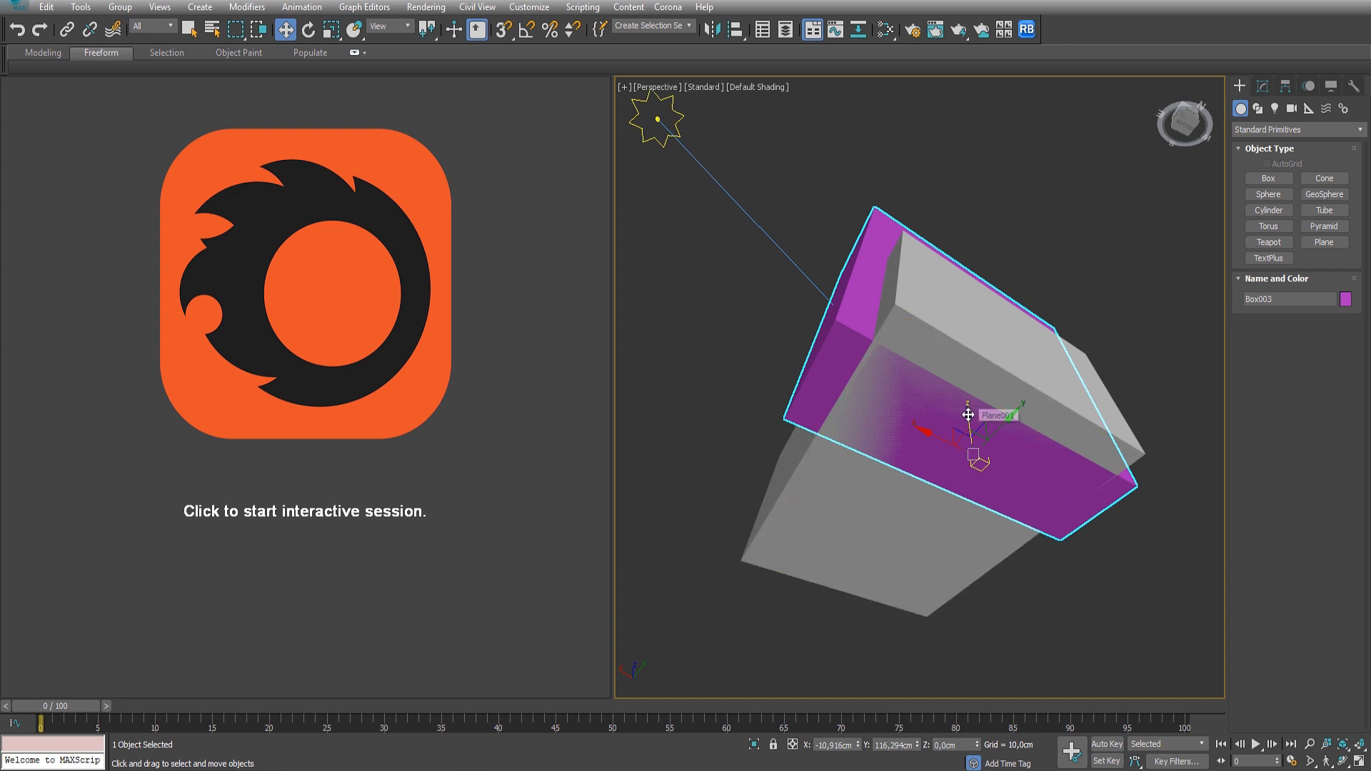
pyautogui.moveTo(967, 414); pyautogui.dragTo(971, 430)
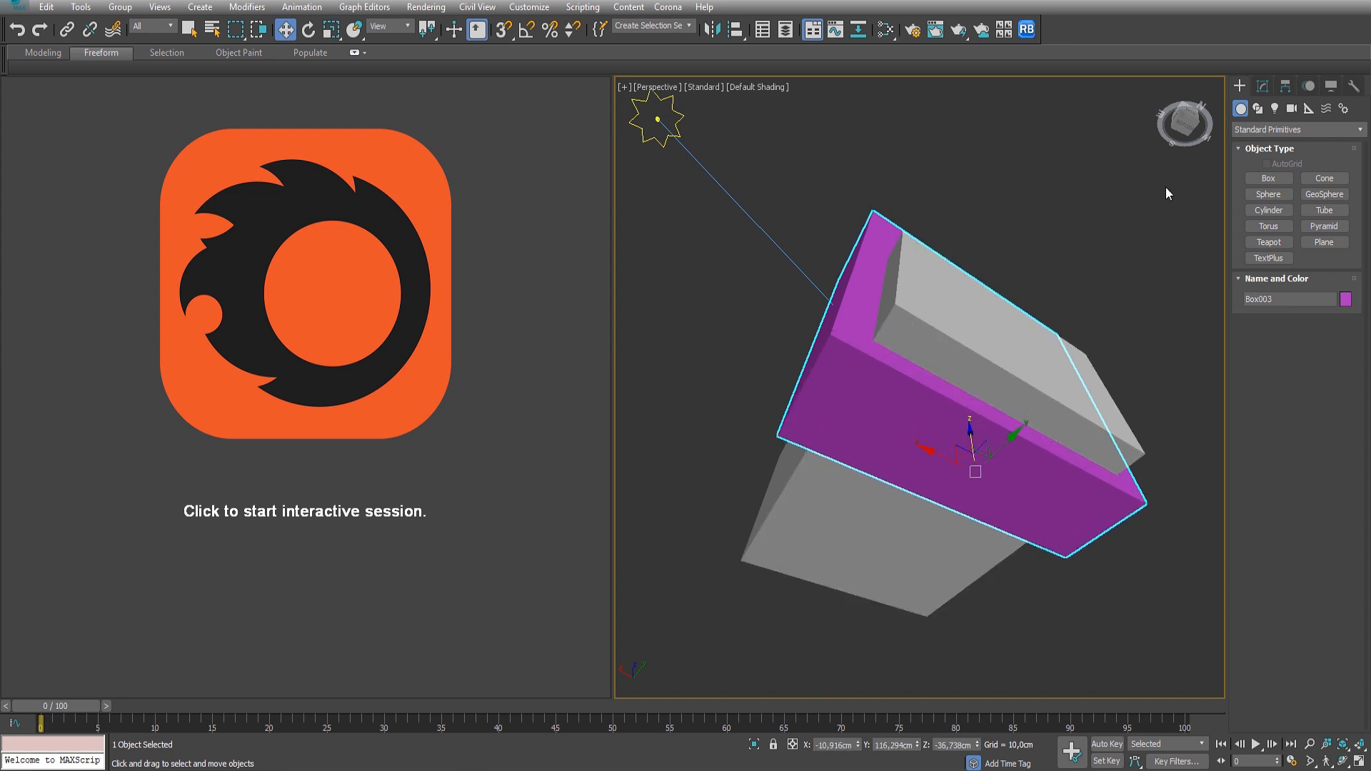
# Step: Reduce the window box's height to about 395 cm, just above the room, and check the fit from the side
pyautogui.click(1182, 131)
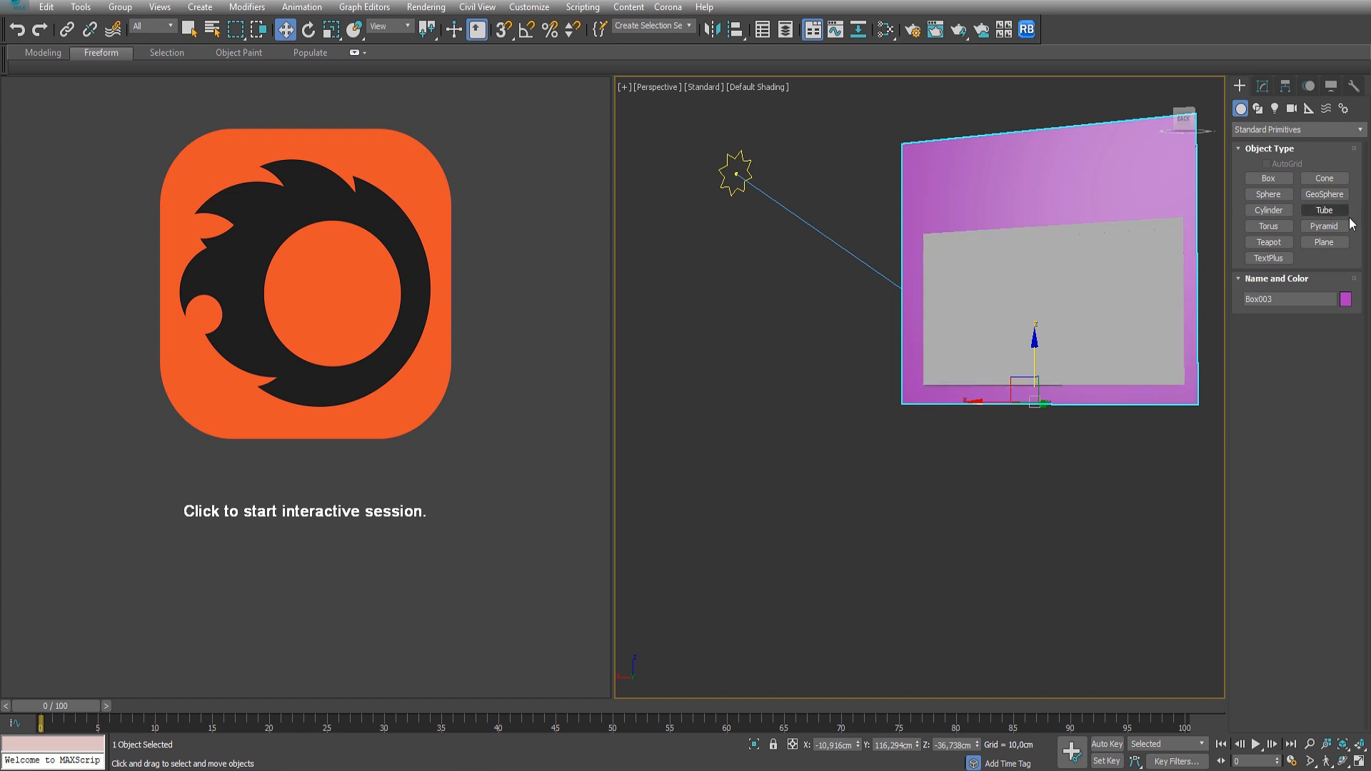
pyautogui.click(1261, 87)
pyautogui.moveTo(1341, 340); pyautogui.dragTo(1343, 367)
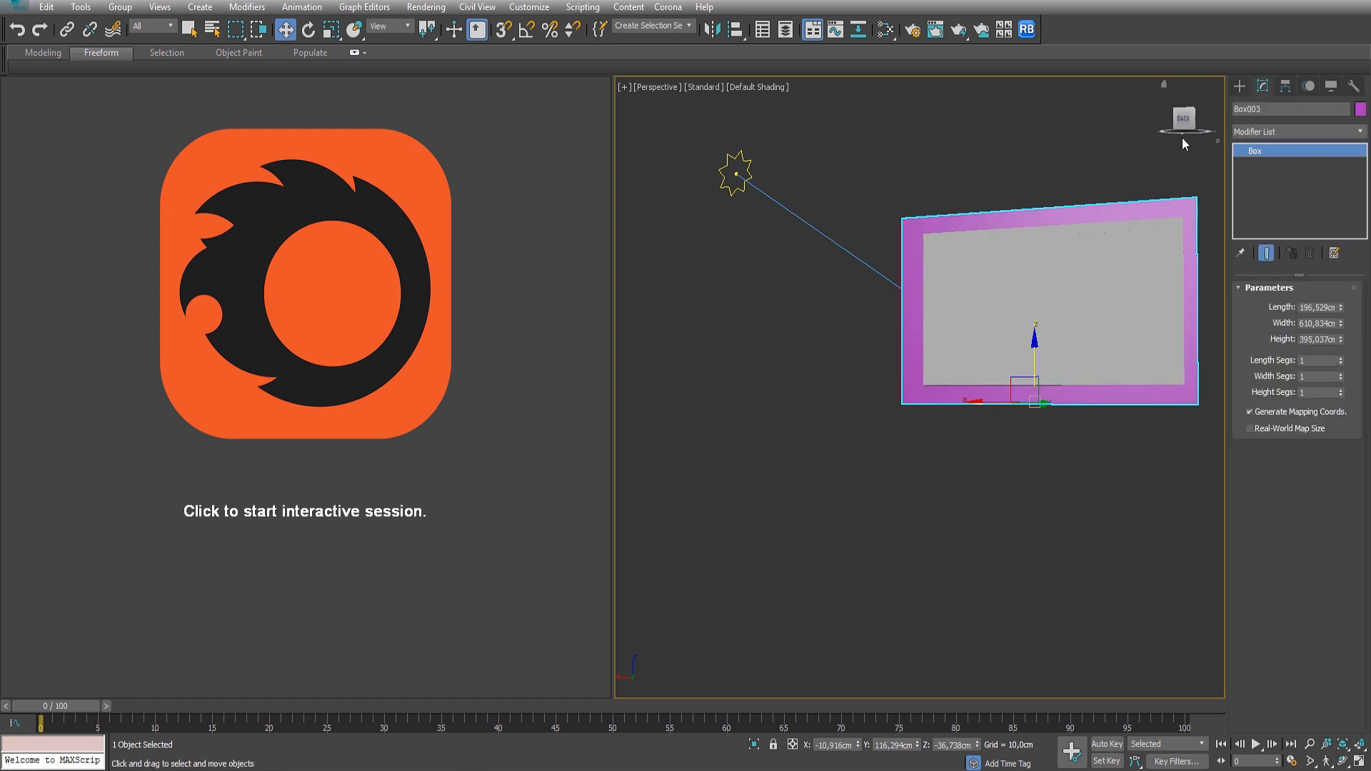
pyautogui.moveTo(1182, 138); pyautogui.dragTo(1110, 168)
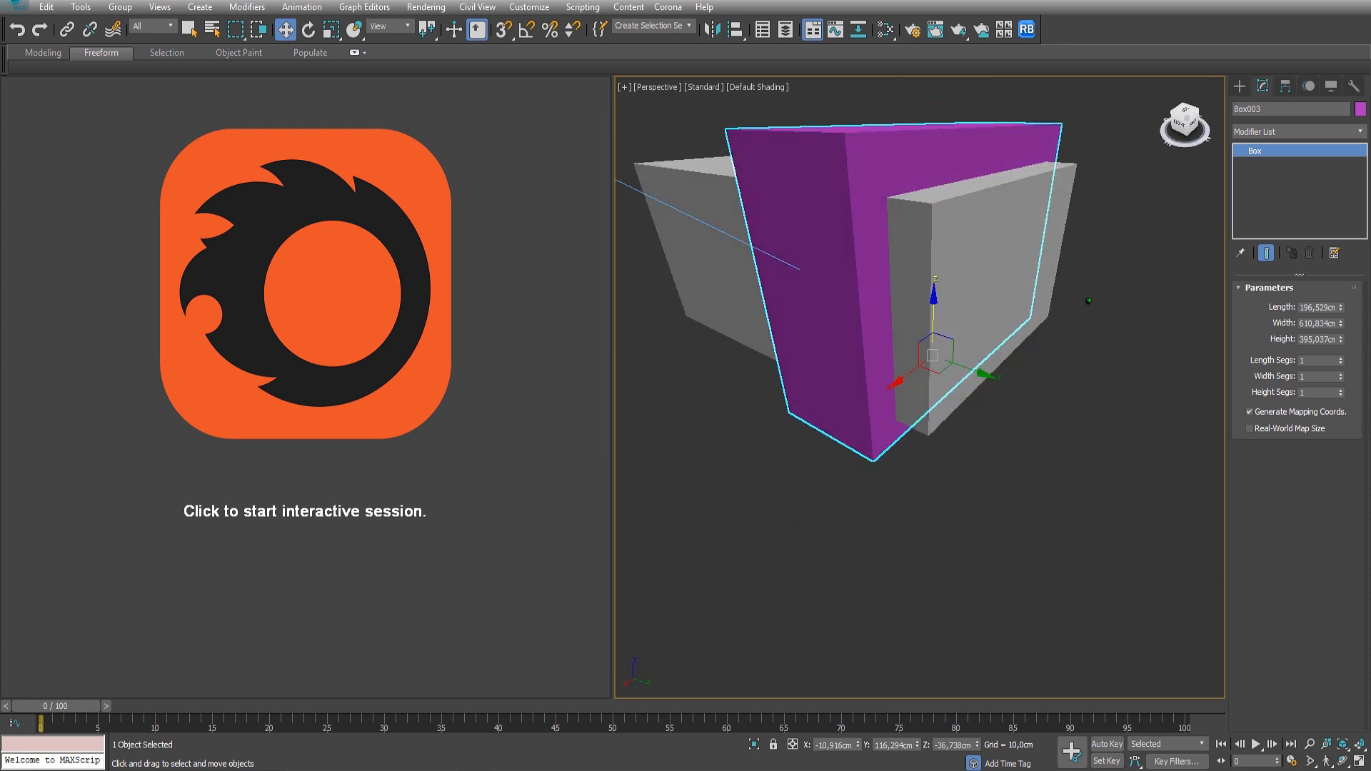
# Step: Show the view through CoronaCamera001 and assign the Material #27 volume material to the window box
pyautogui.click(655, 87)
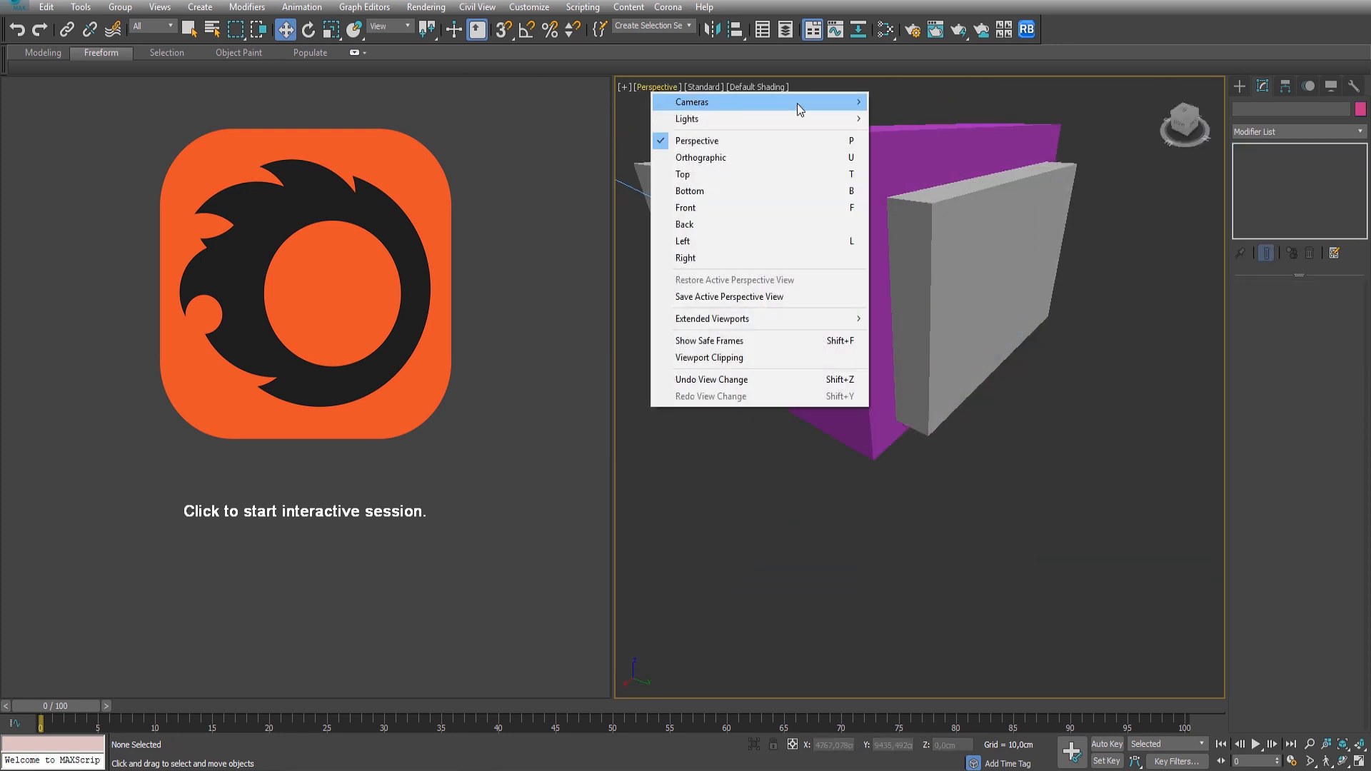
pyautogui.moveTo(800, 104)
pyautogui.click(885, 103)
pyautogui.click(881, 222)
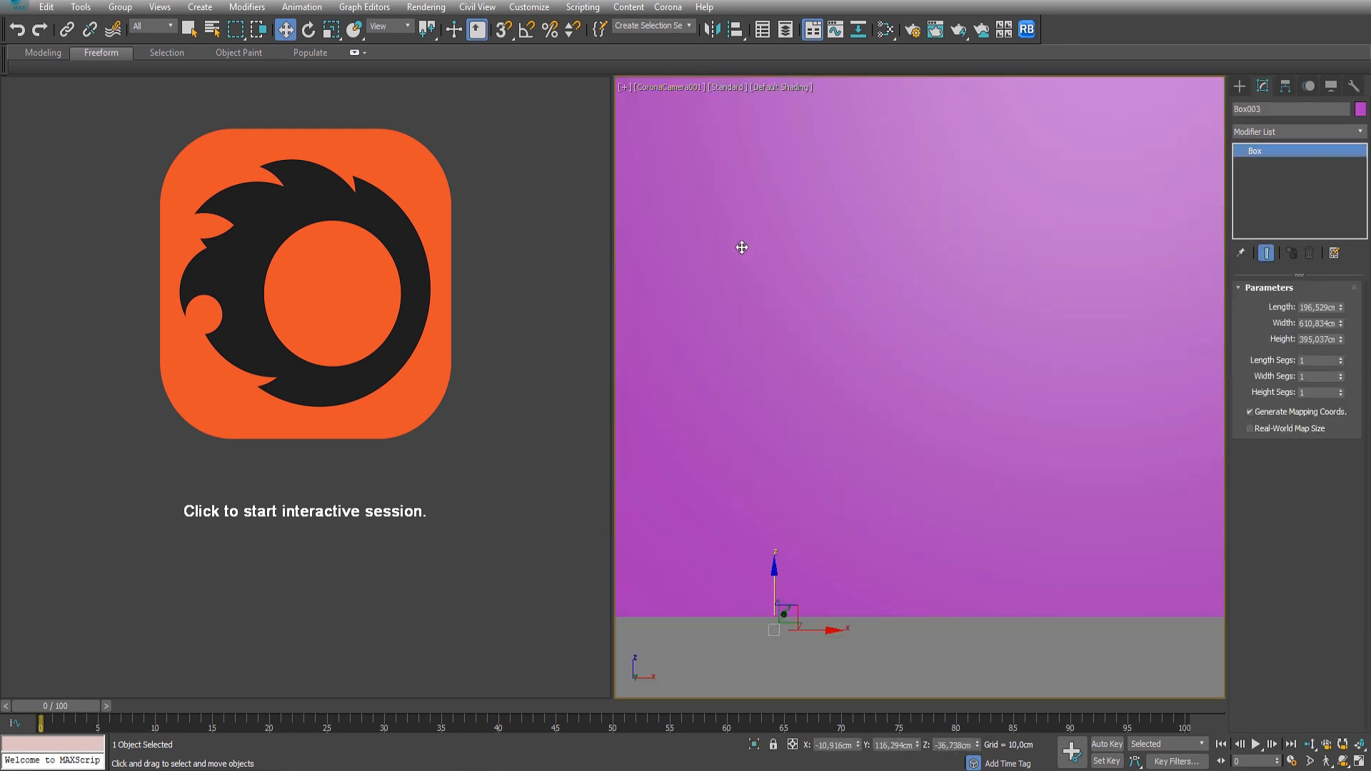
pyautogui.press('m')
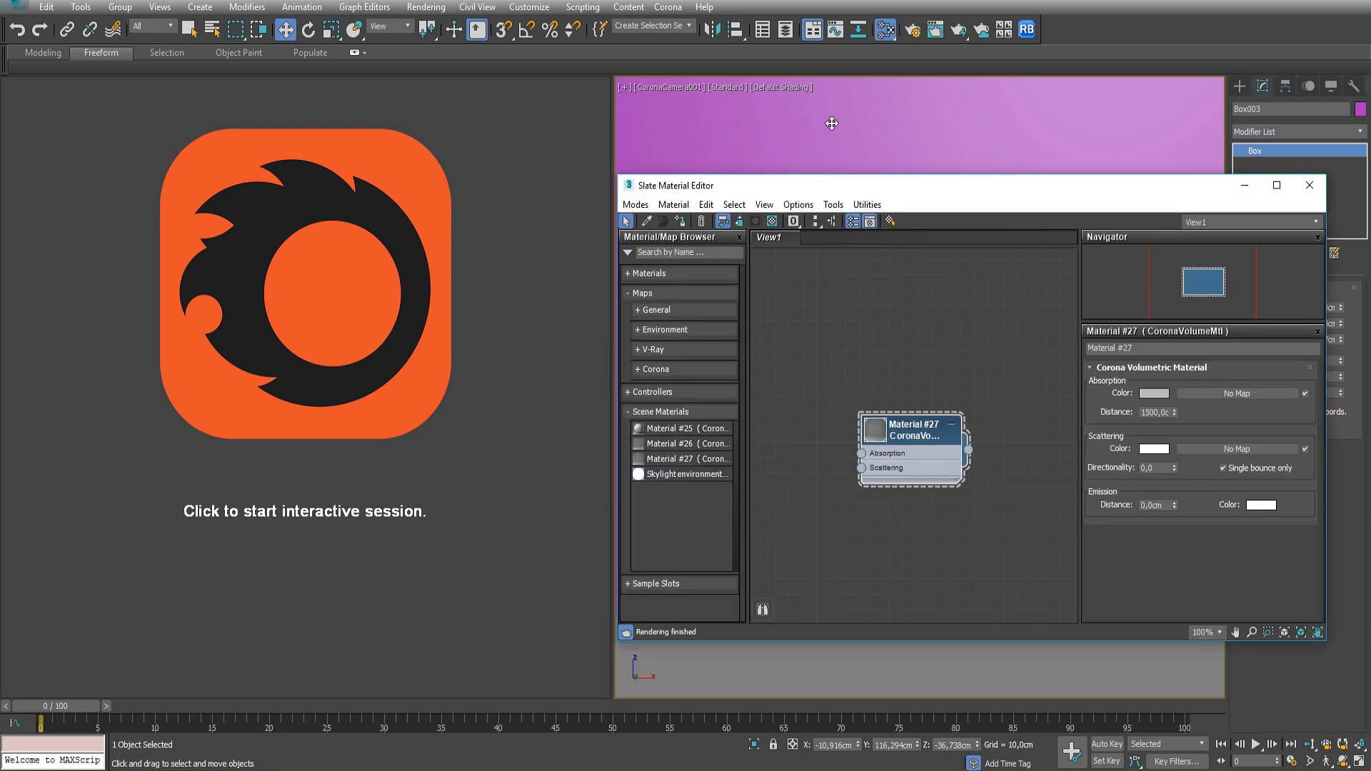
pyautogui.click(679, 222)
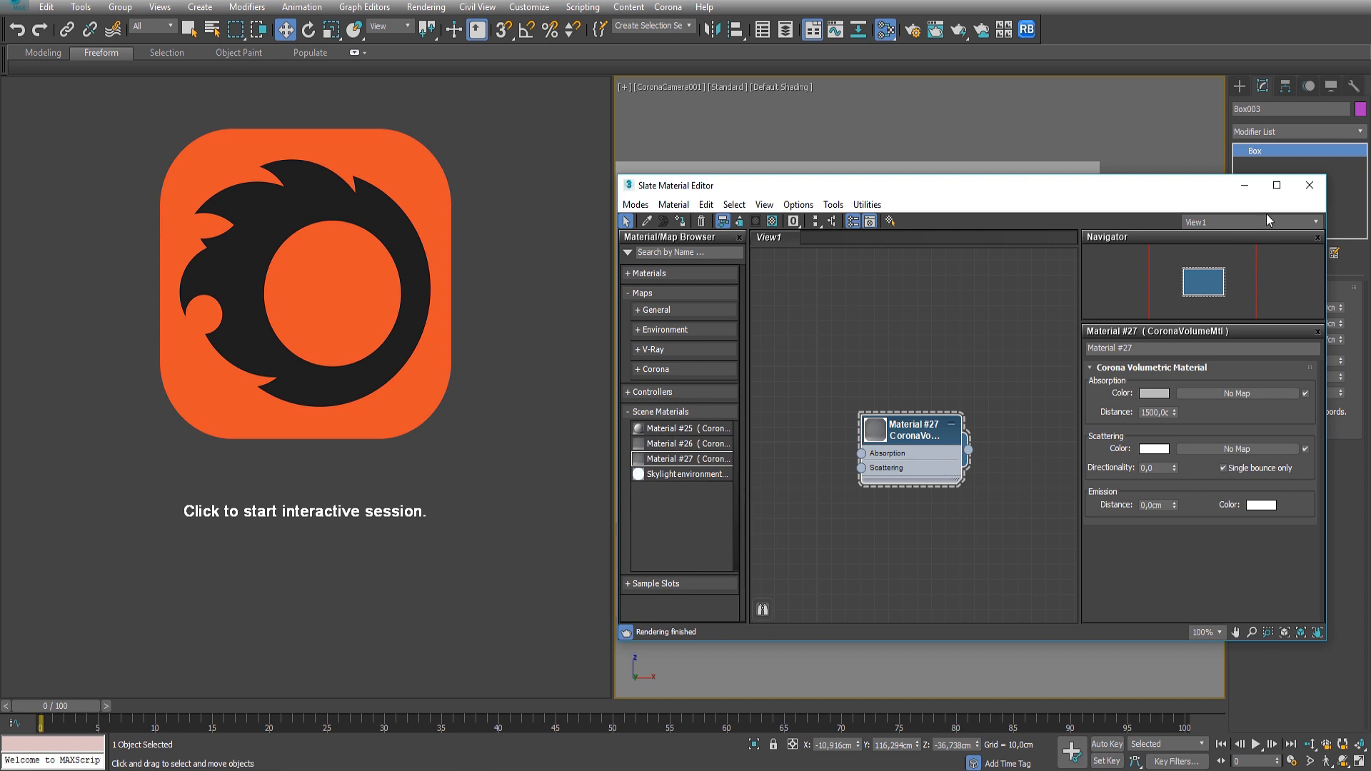
pyautogui.click(1308, 185)
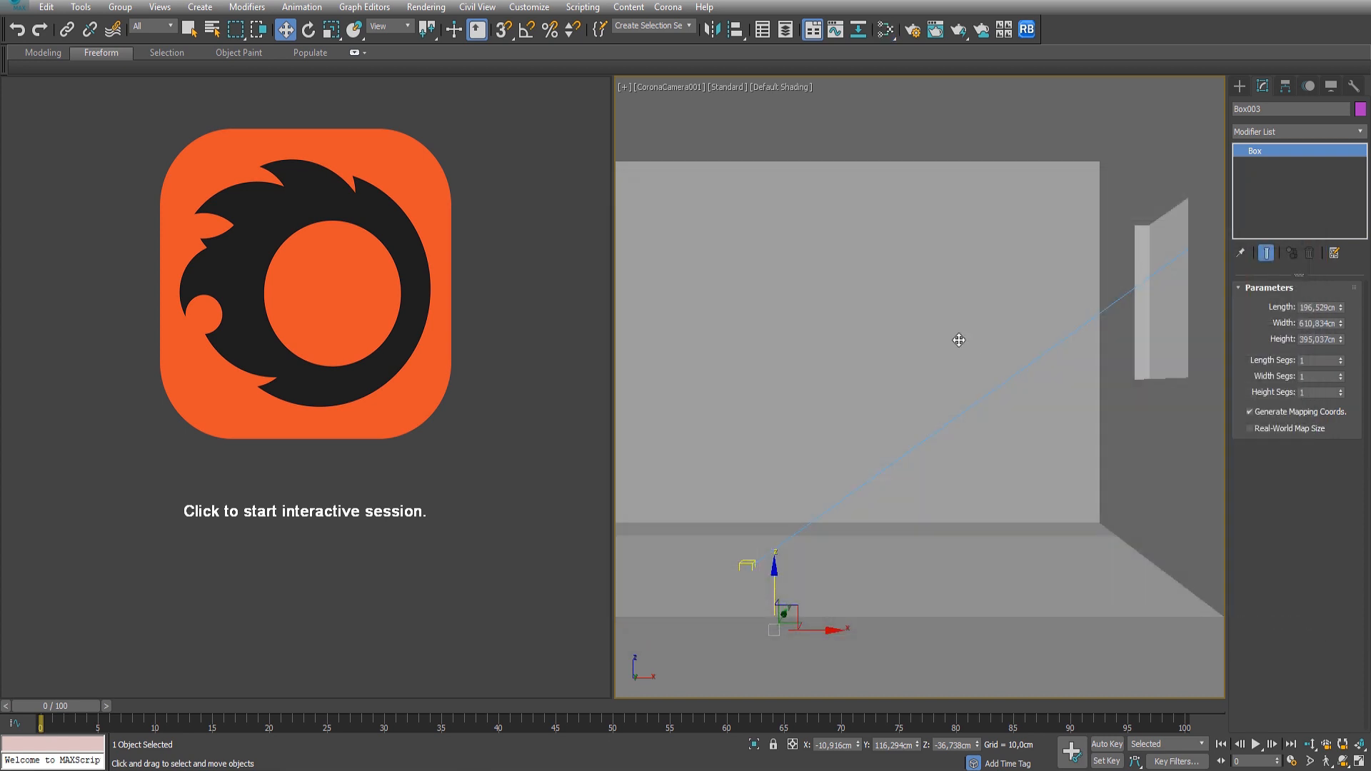
# Step: Disable the global volume material in the Corona scene environment settings
pyautogui.click(426, 7)
pyautogui.click(429, 74)
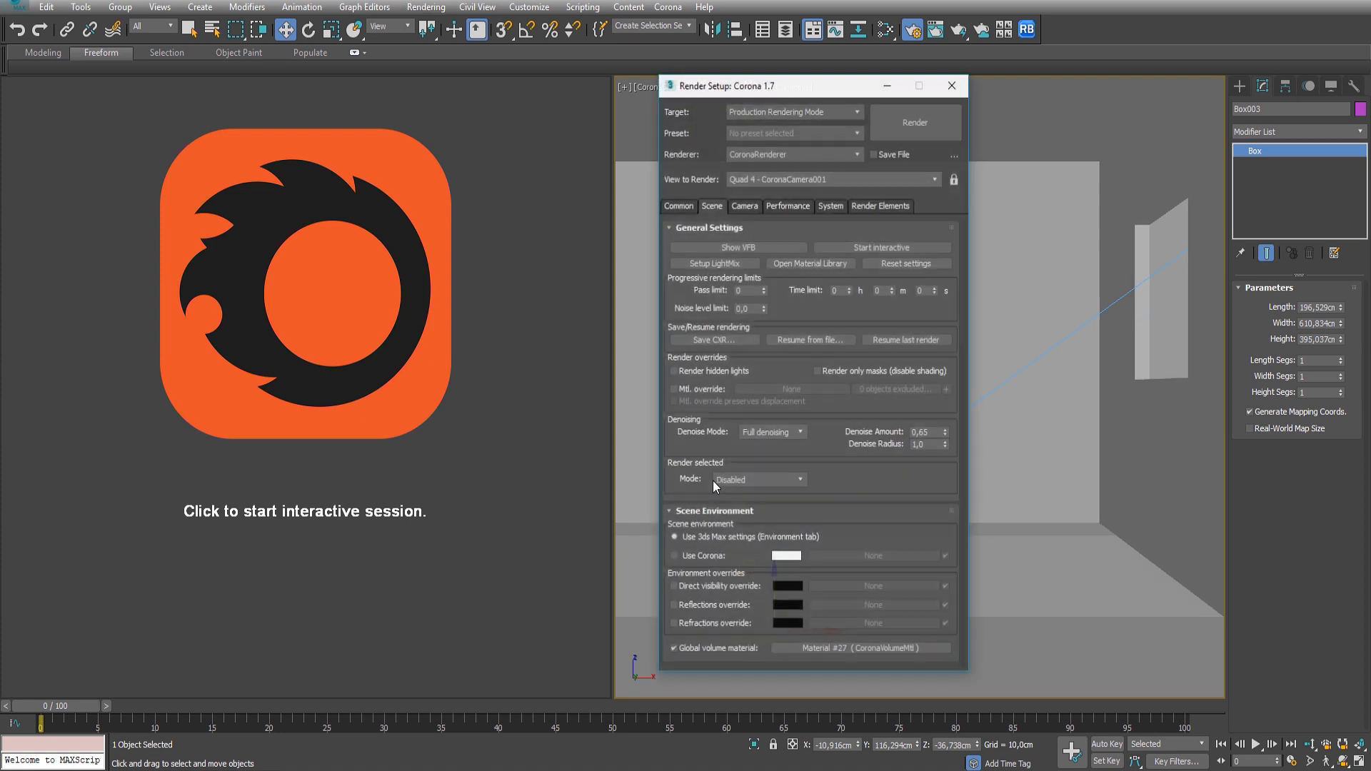
pyautogui.click(713, 650)
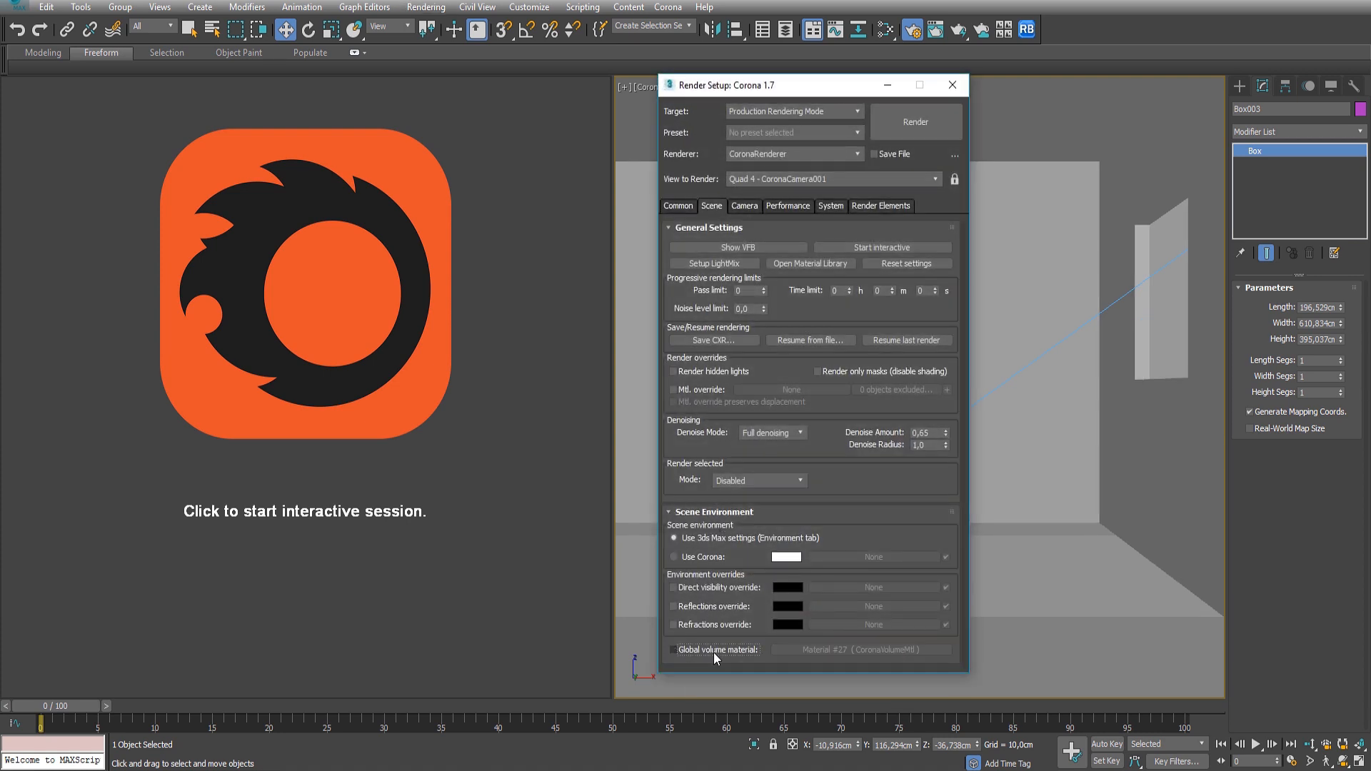
pyautogui.click(954, 93)
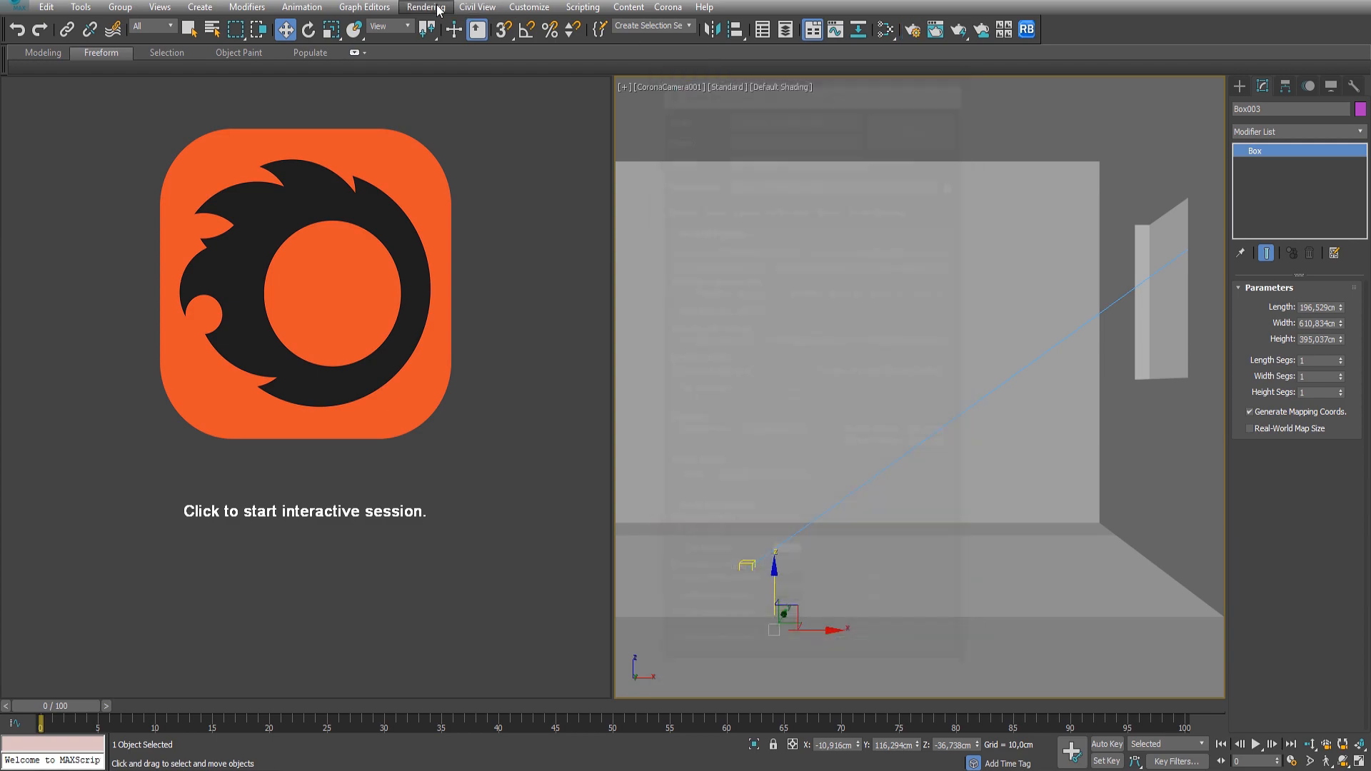
# Step: Render the room through the camera and reset the tone mapping exposure to 0 EV
pyautogui.click(426, 7)
pyautogui.click(451, 28)
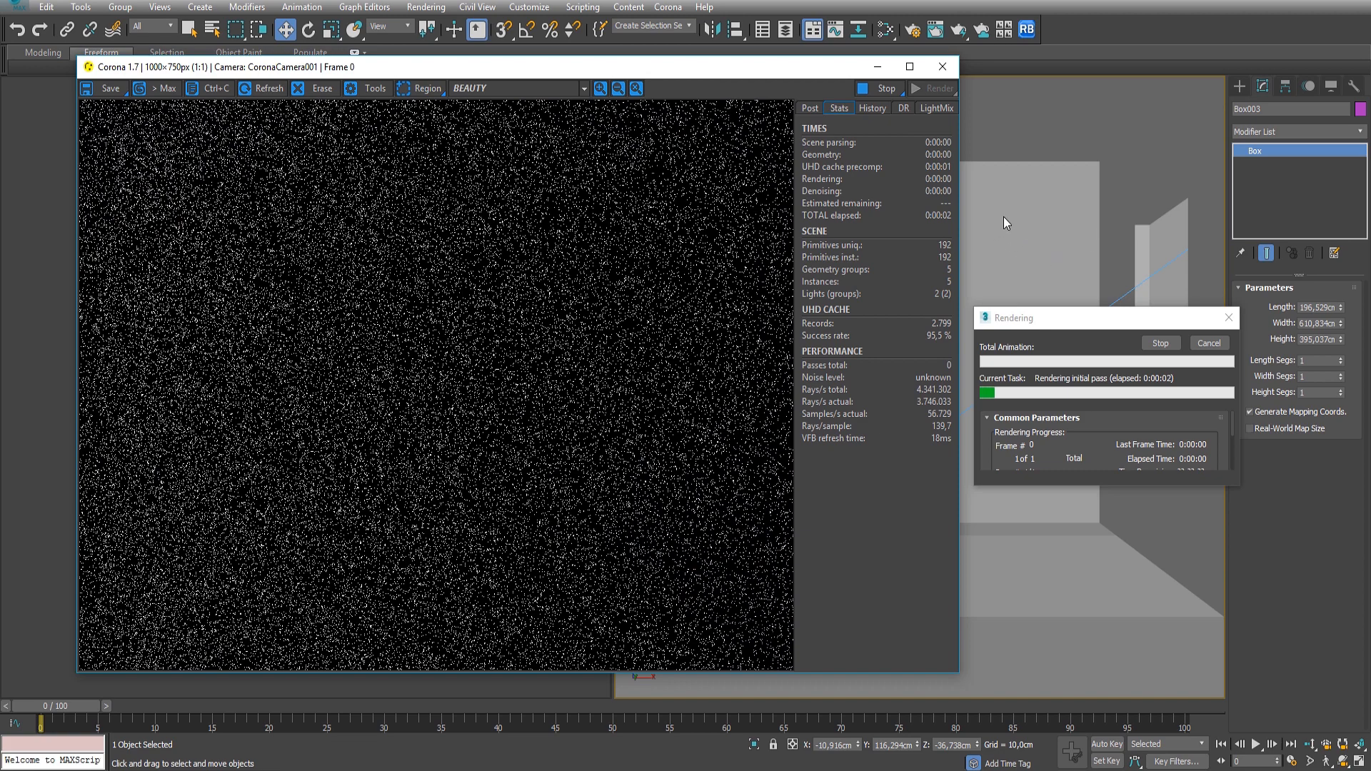
pyautogui.click(809, 108)
pyautogui.rightClick(944, 183)
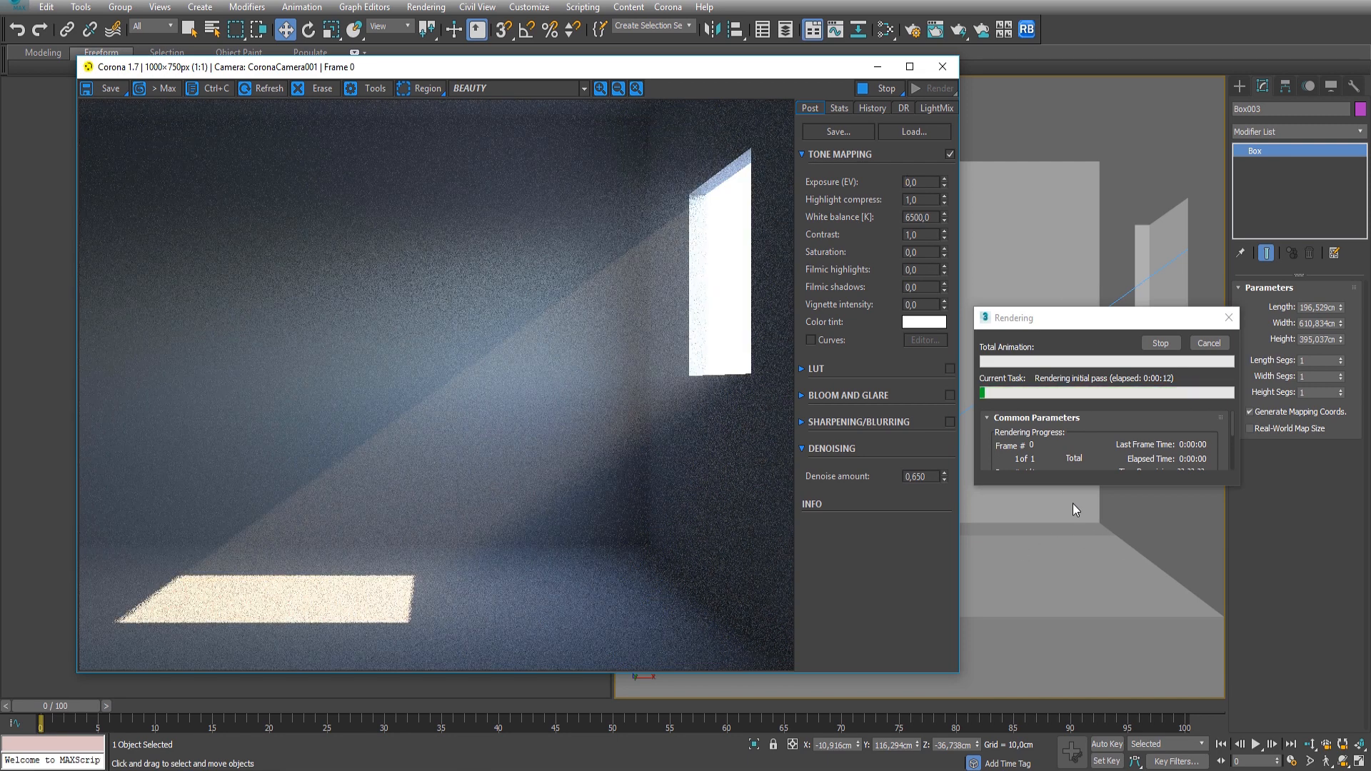
# Step: Check the render statistics and raise the tone mapping exposure to about 0.945 EV before closing the frame buffer
pyautogui.click(828, 109)
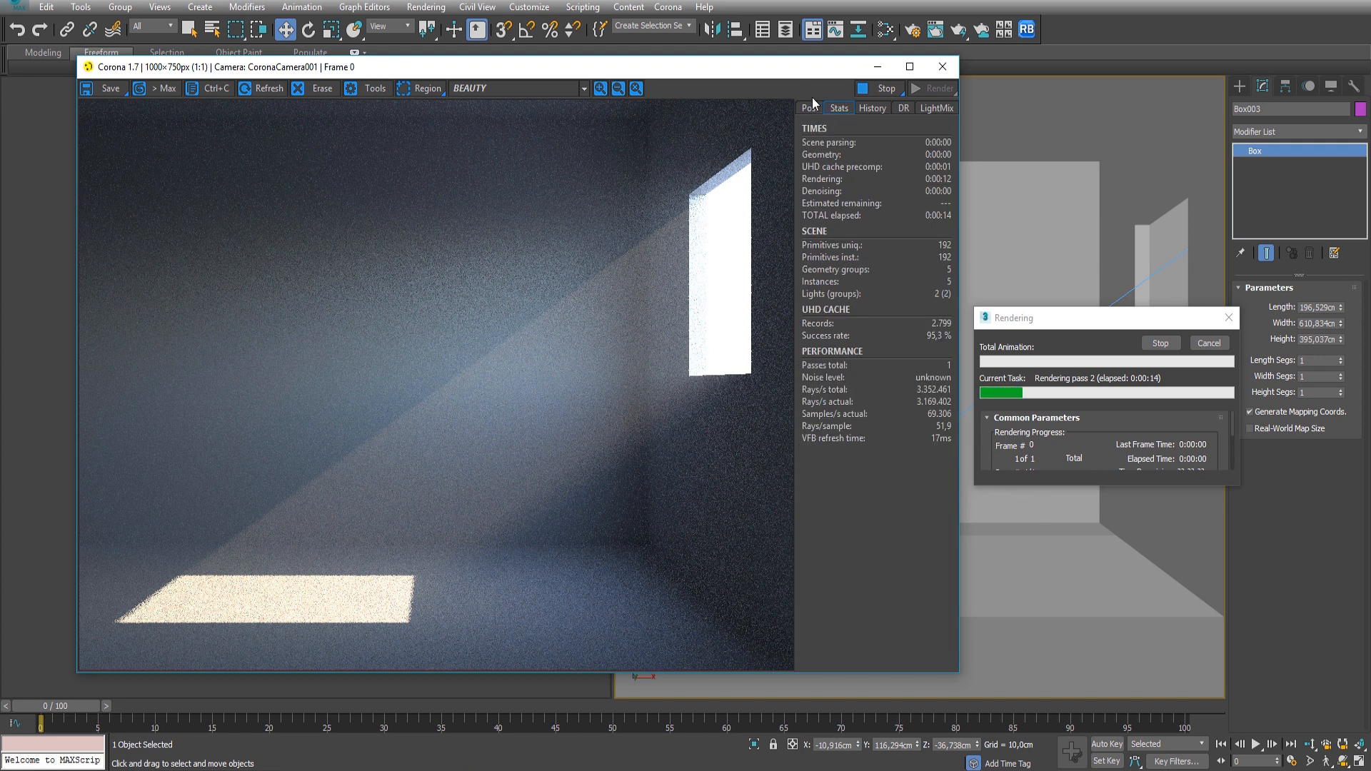
pyautogui.moveTo(800, 74); pyautogui.dragTo(810, 74)
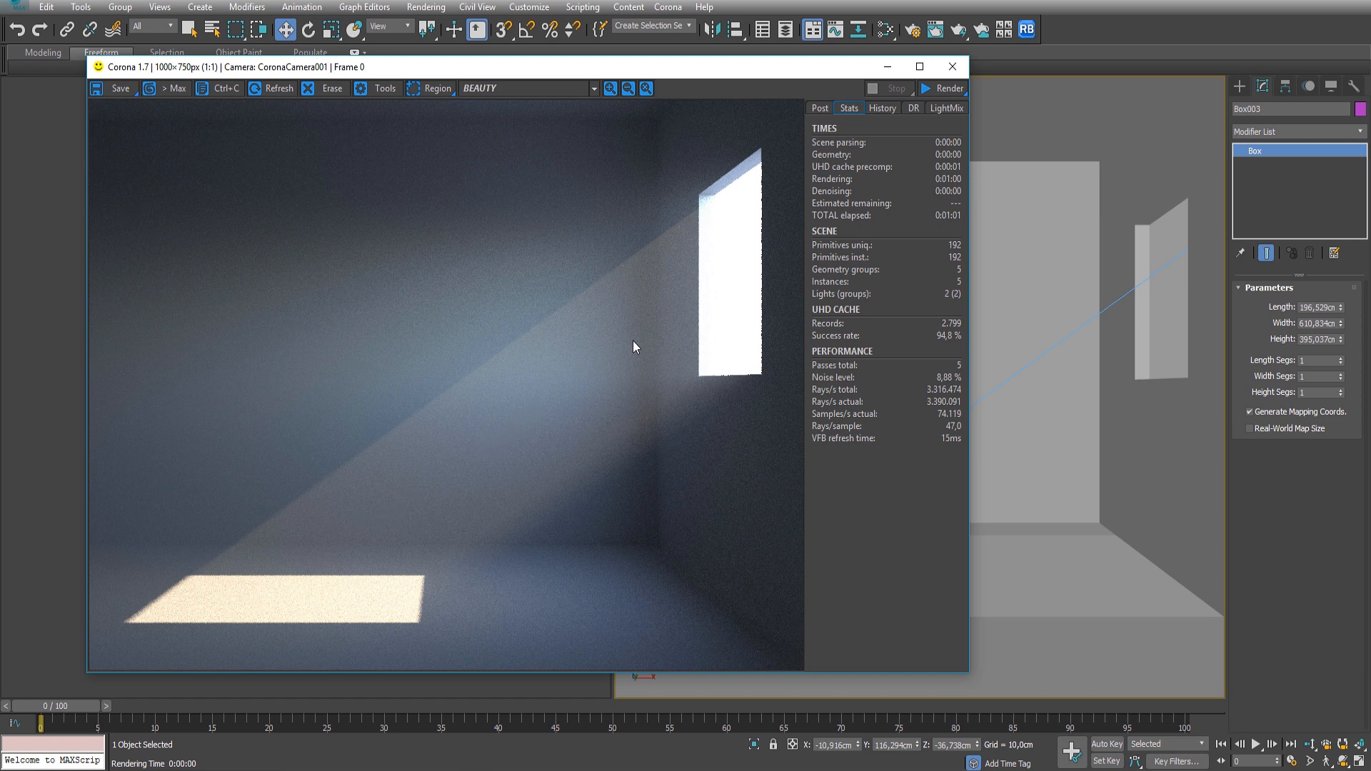
pyautogui.click(820, 108)
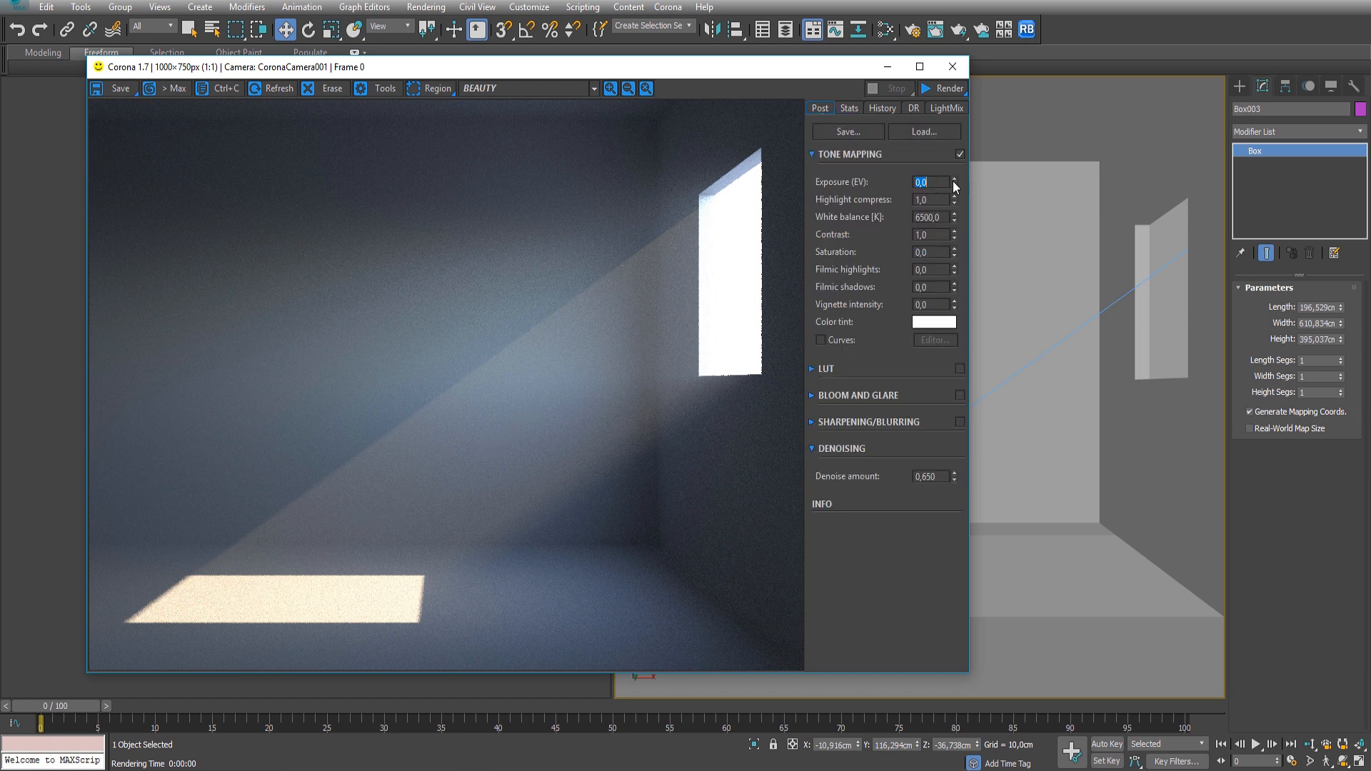
pyautogui.moveTo(954, 183); pyautogui.dragTo(925, 6)
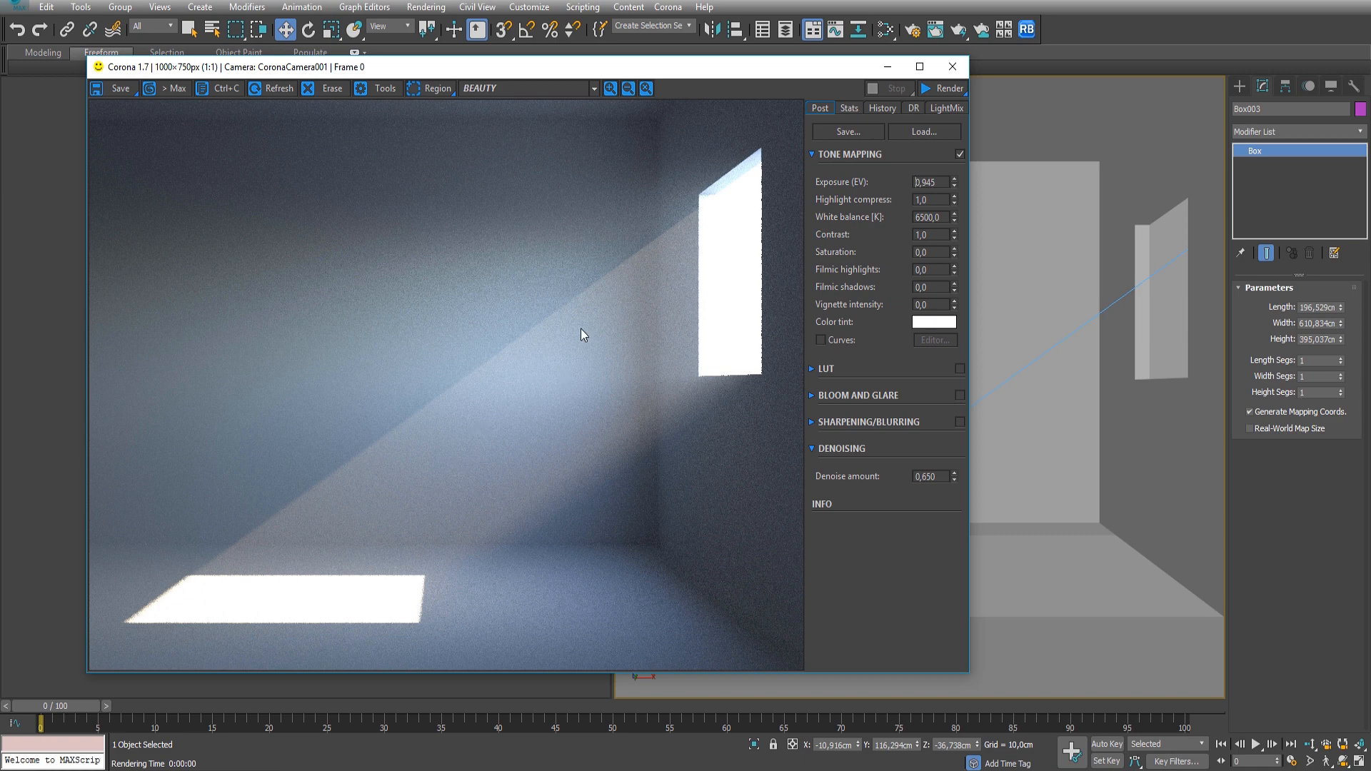
pyautogui.click(953, 67)
# Step: Start the interactive render of the camera view and open the material editor
pyautogui.click(410, 379)
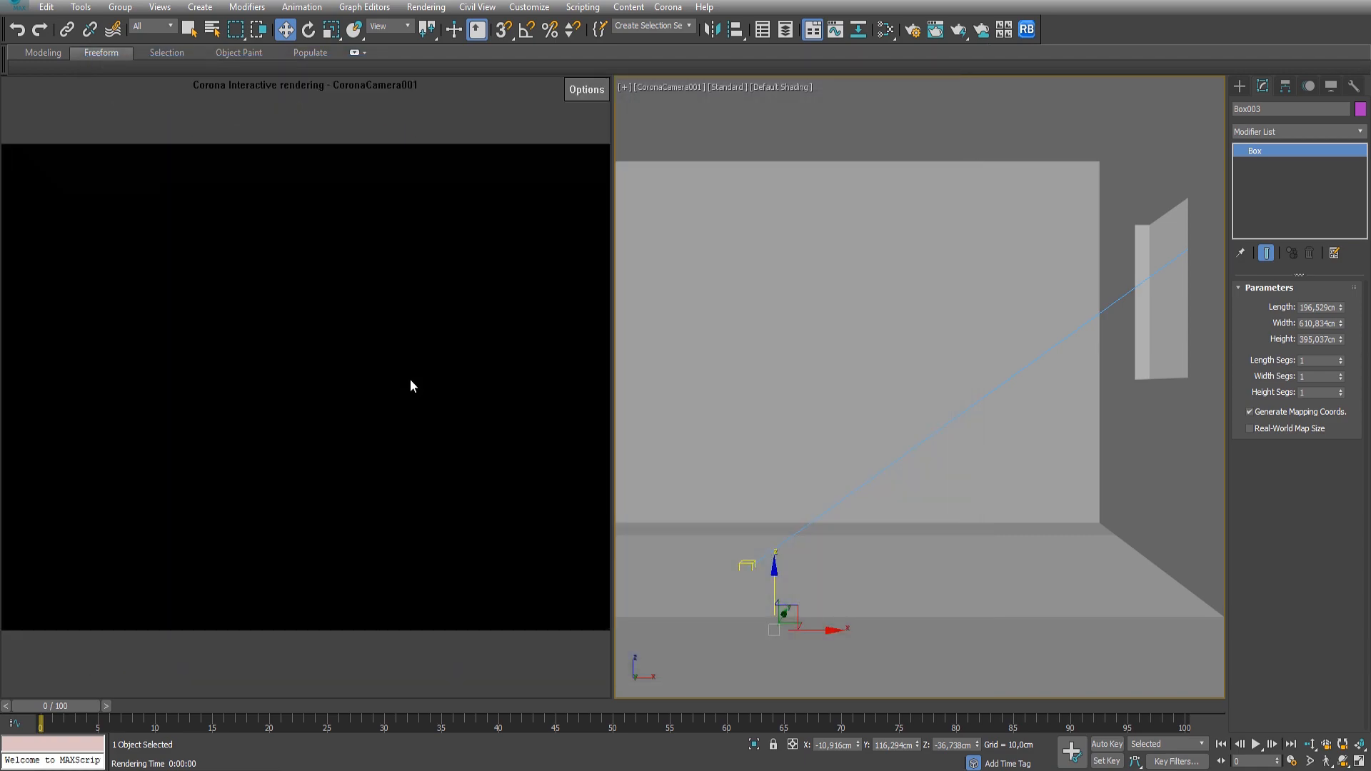
pyautogui.press('m')
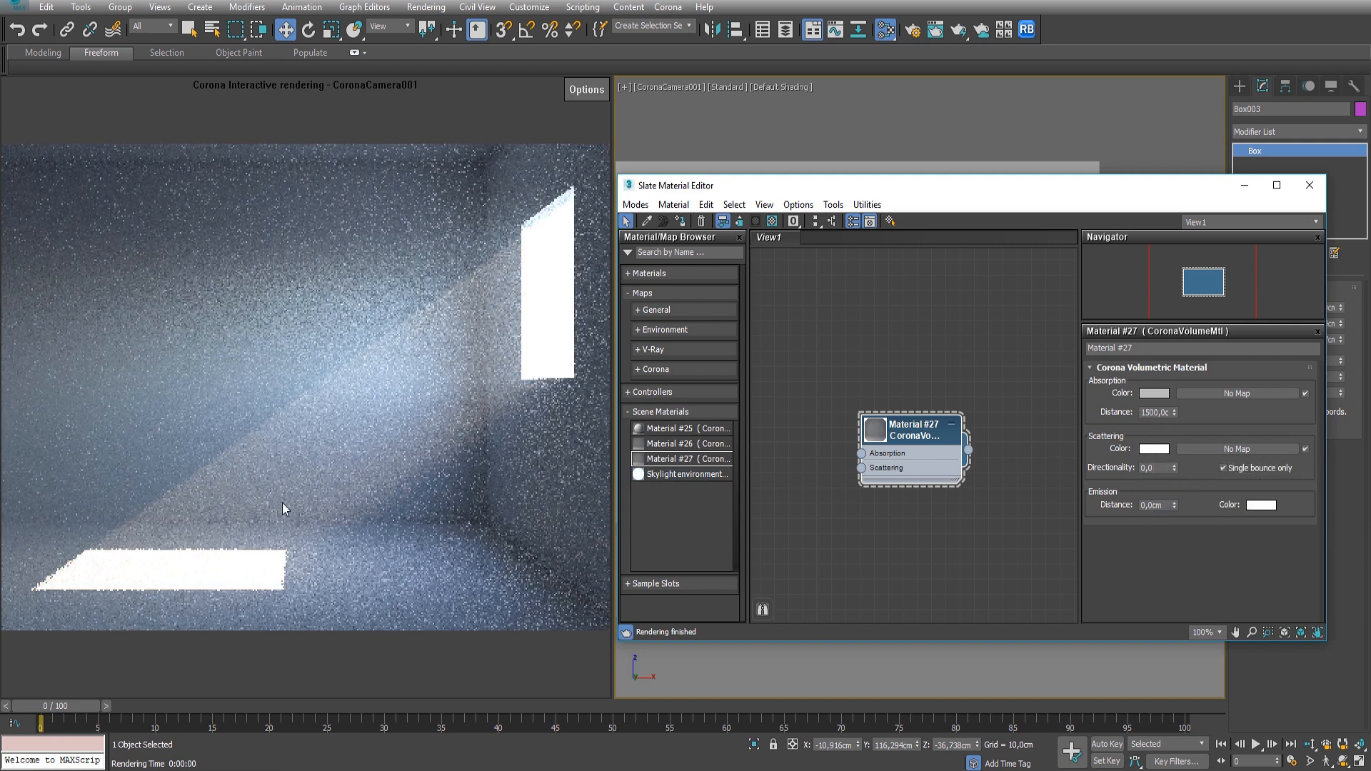
# Step: Try a grey scattering color with value 101 on the volume material, and return it to white
pyautogui.click(1153, 448)
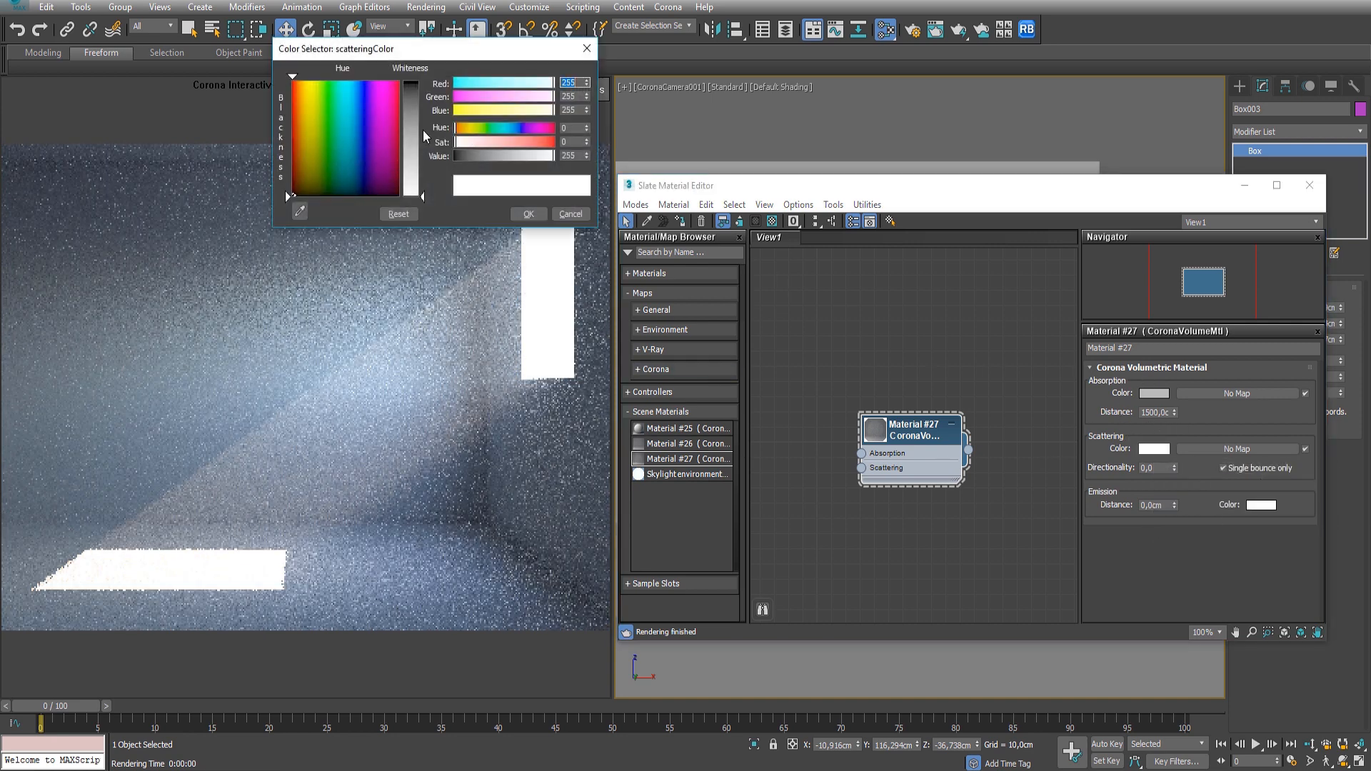
pyautogui.click(413, 127)
pyautogui.click(529, 214)
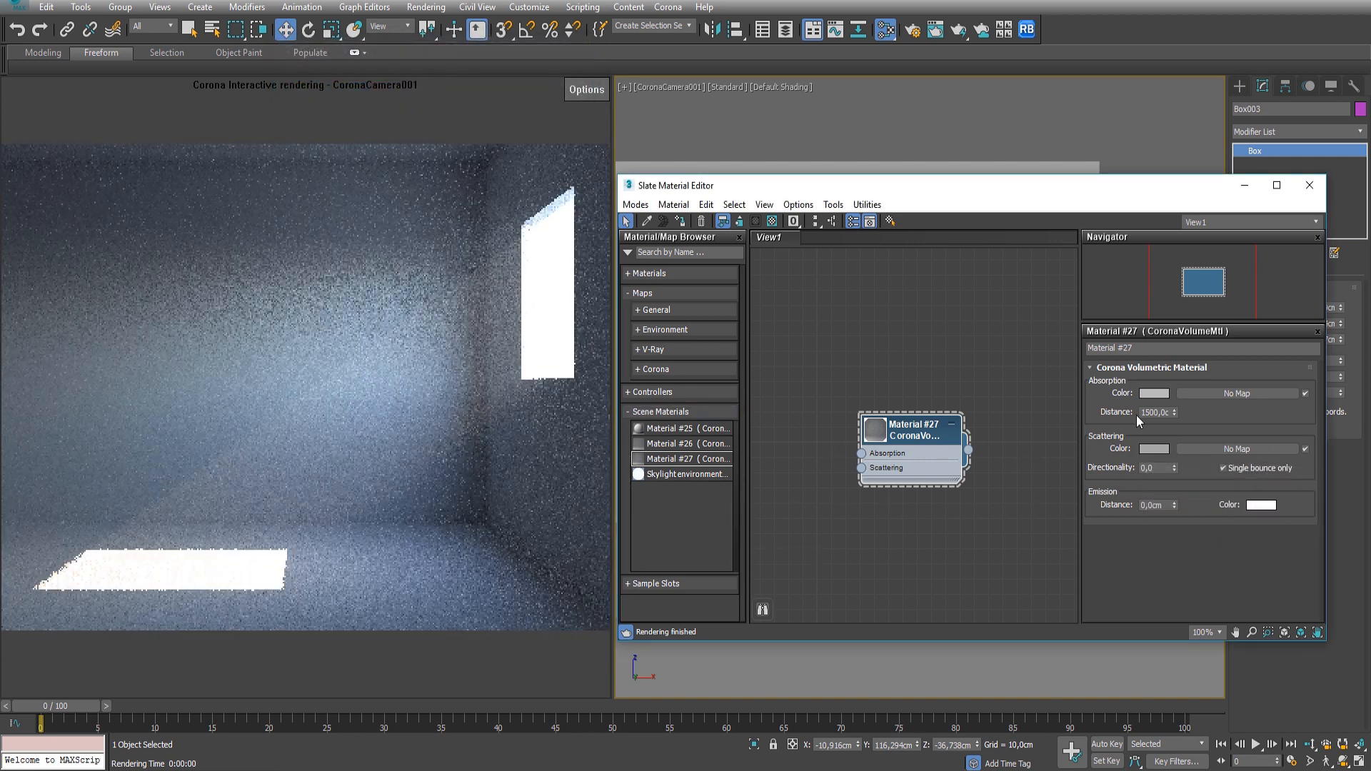
pyautogui.click(1154, 449)
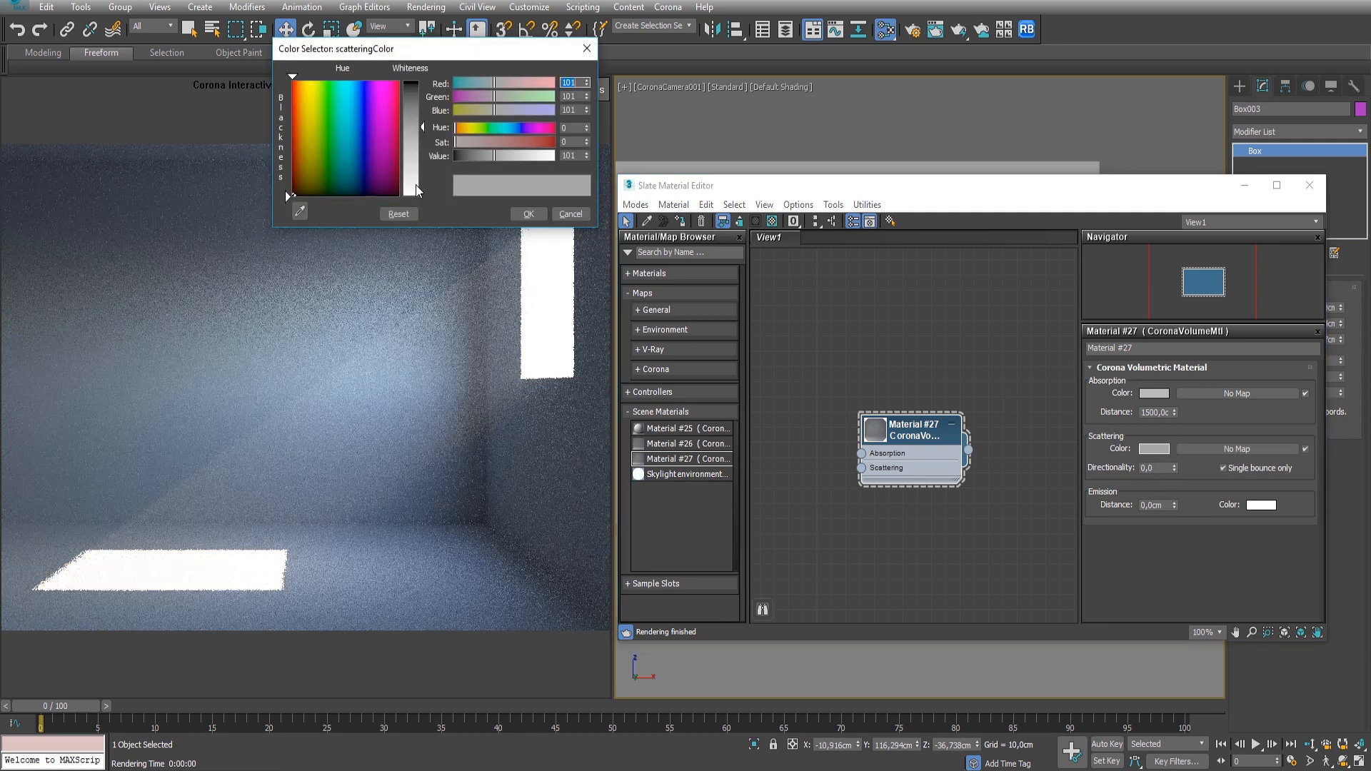
pyautogui.click(420, 192)
pyautogui.click(529, 214)
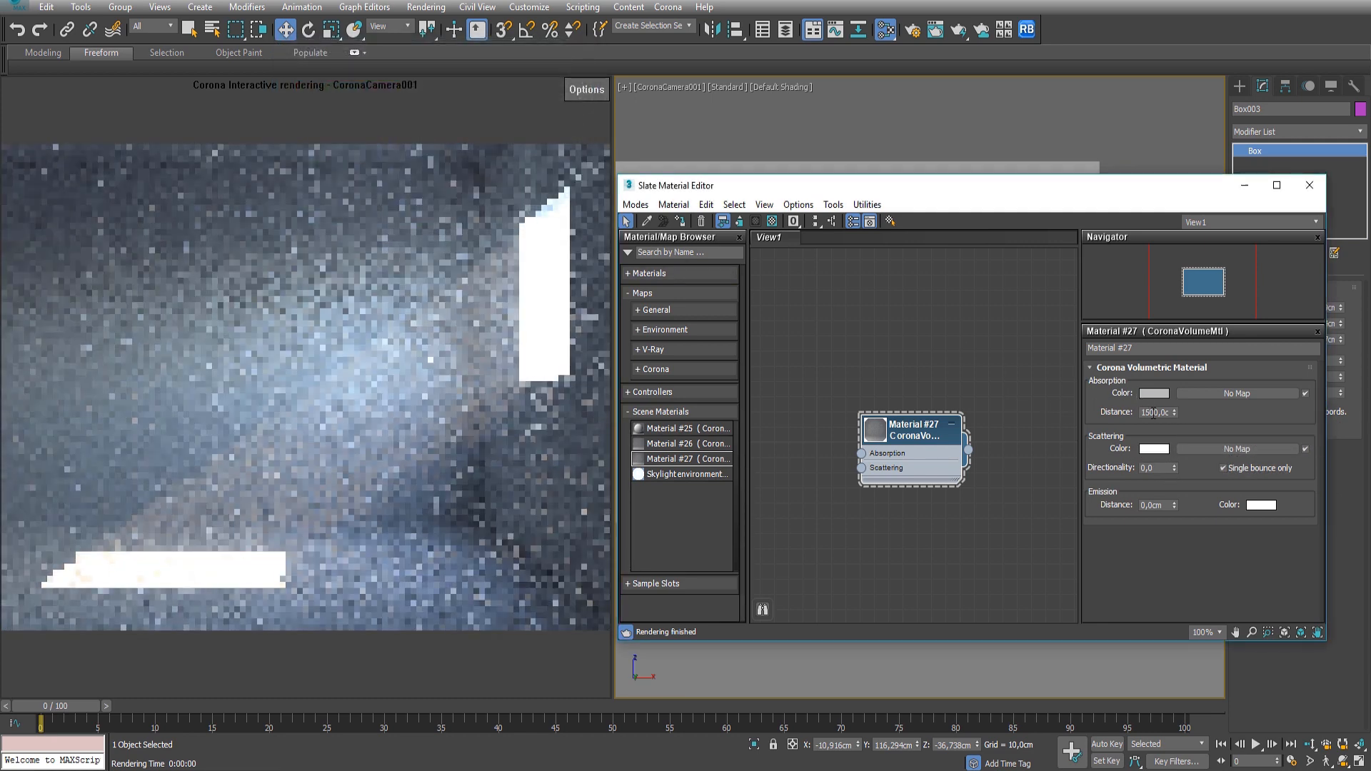
# Step: Set the volume material's absorption distance to 500 cm
pyautogui.doubleClick(1154, 412)
pyautogui.write('500')
pyautogui.press('Return')
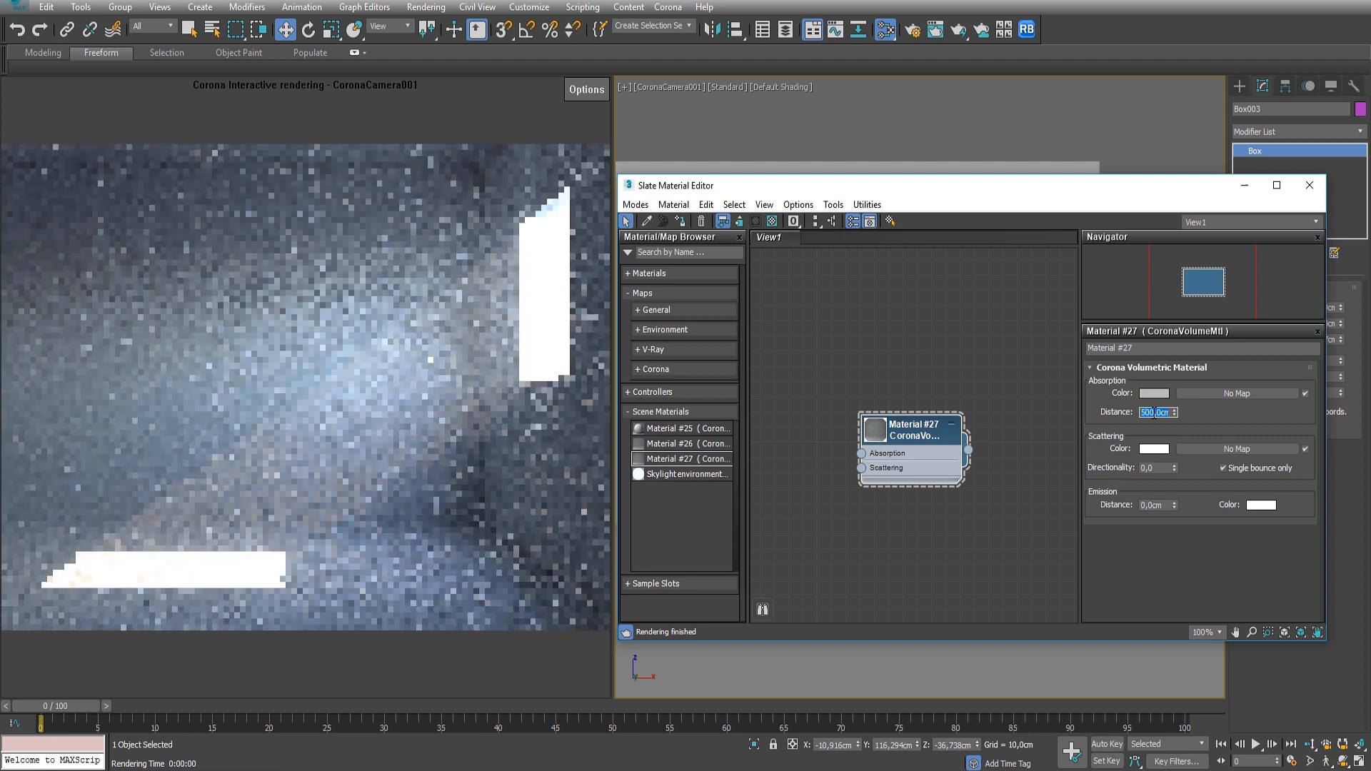